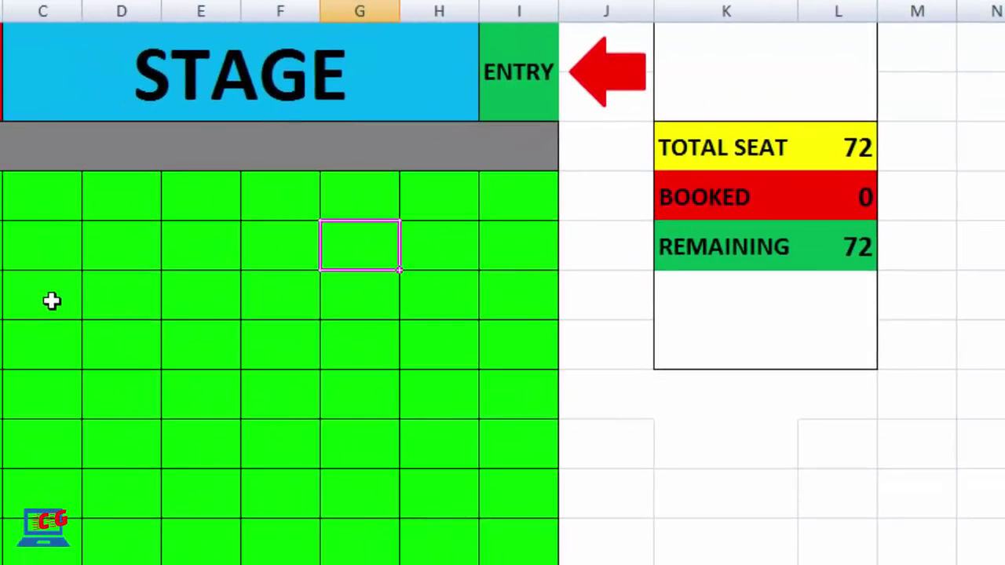
# Step: Book single seats across columns C to I, stepping down column D and along the bottom row
pyautogui.click(51, 300)
pyautogui.write('Book')
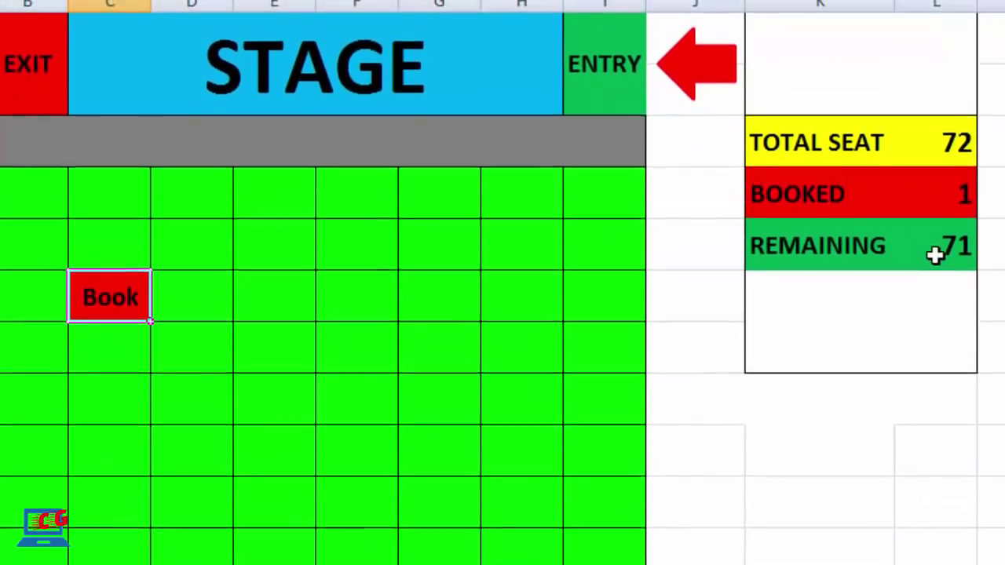
pyautogui.click(492, 295)
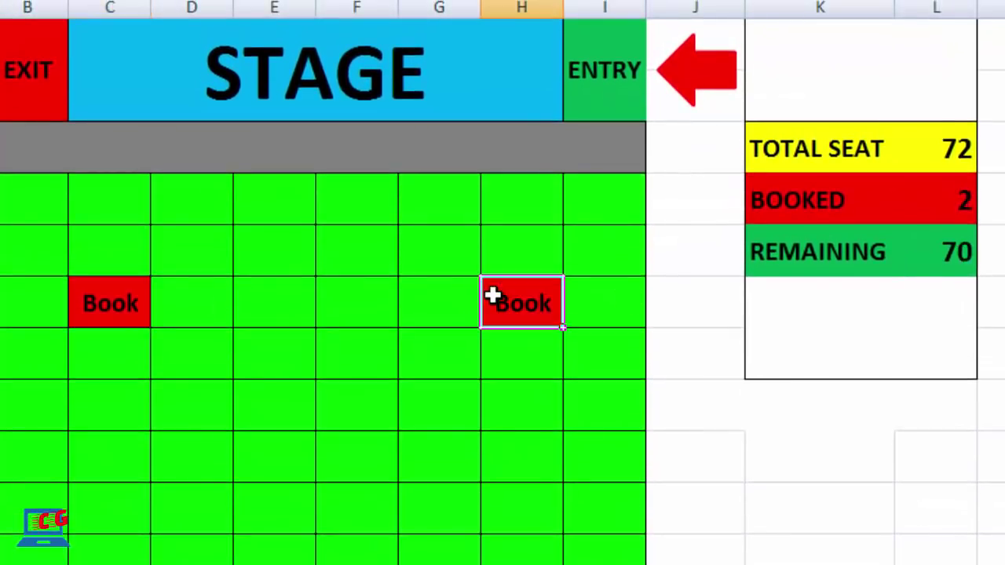
pyautogui.click(451, 383)
pyautogui.click(357, 410)
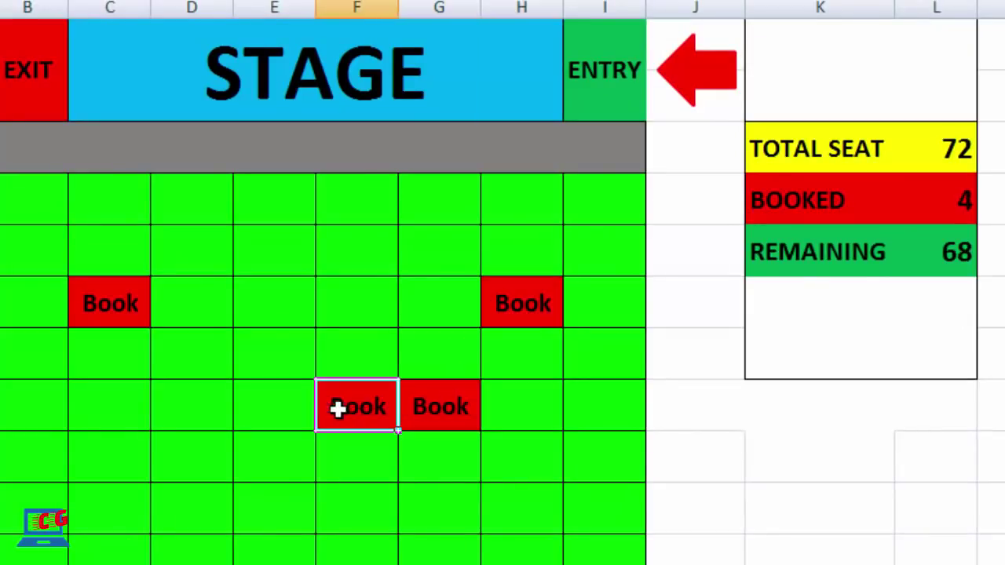
pyautogui.click(291, 406)
pyautogui.click(207, 407)
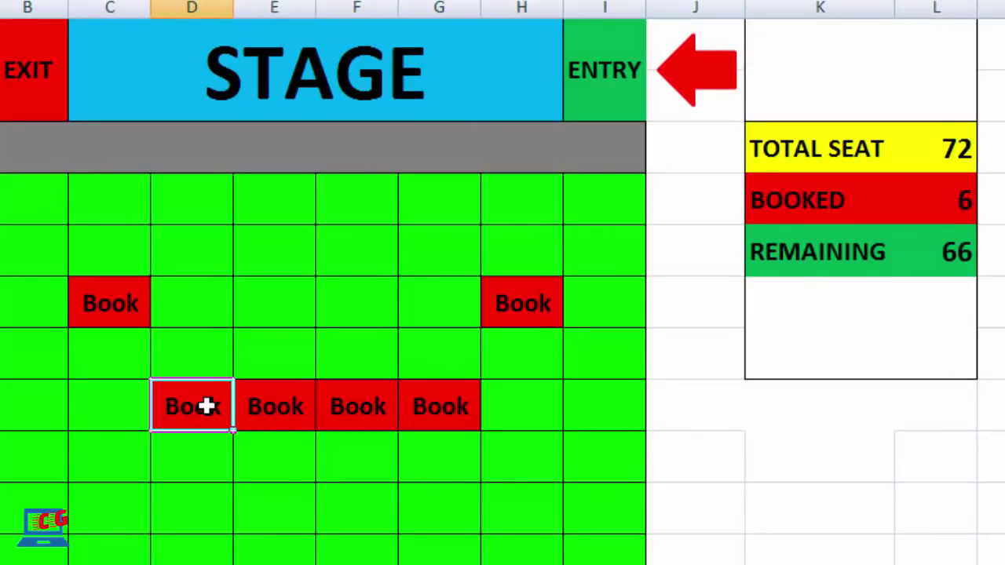
pyautogui.press('Down')
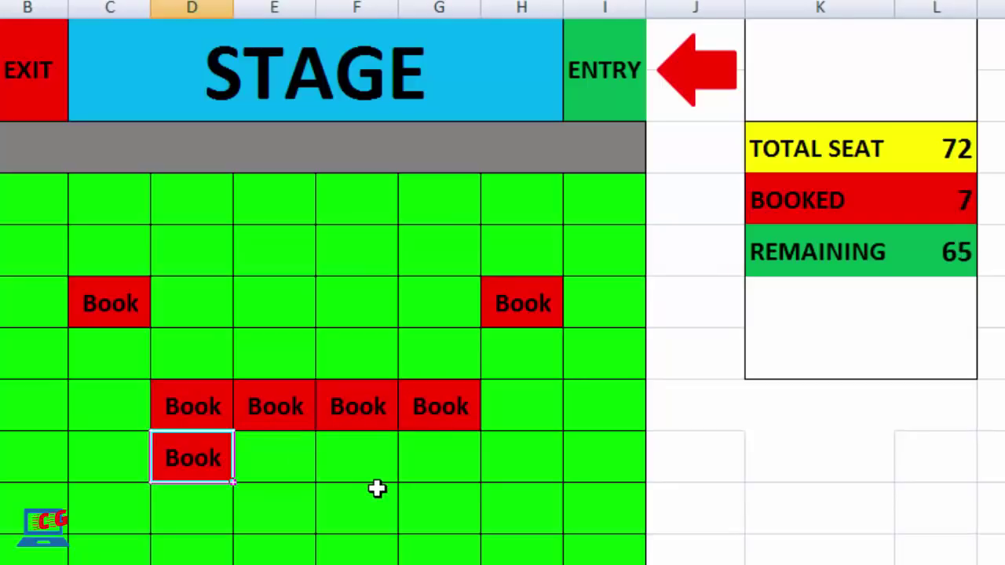
pyautogui.press('Down')
pyautogui.press('Down')
pyautogui.press('Right')
pyautogui.press('Right')
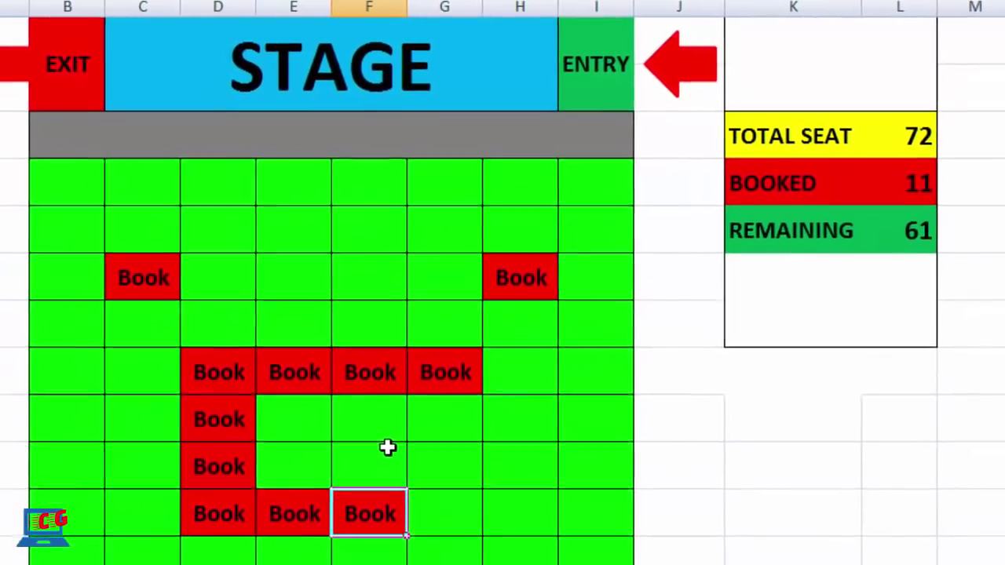
pyautogui.press('Right')
pyautogui.press('Right')
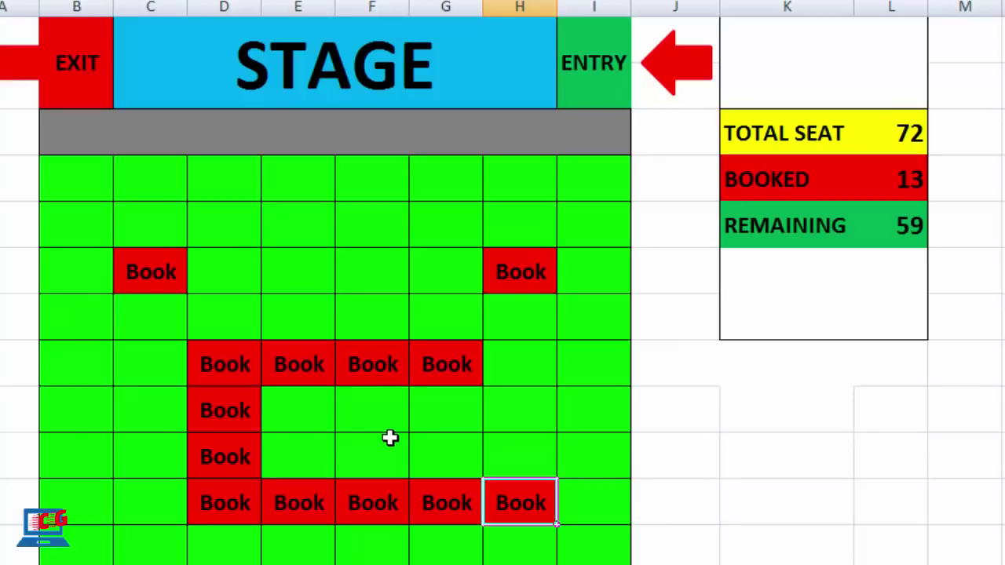
pyautogui.press('Right')
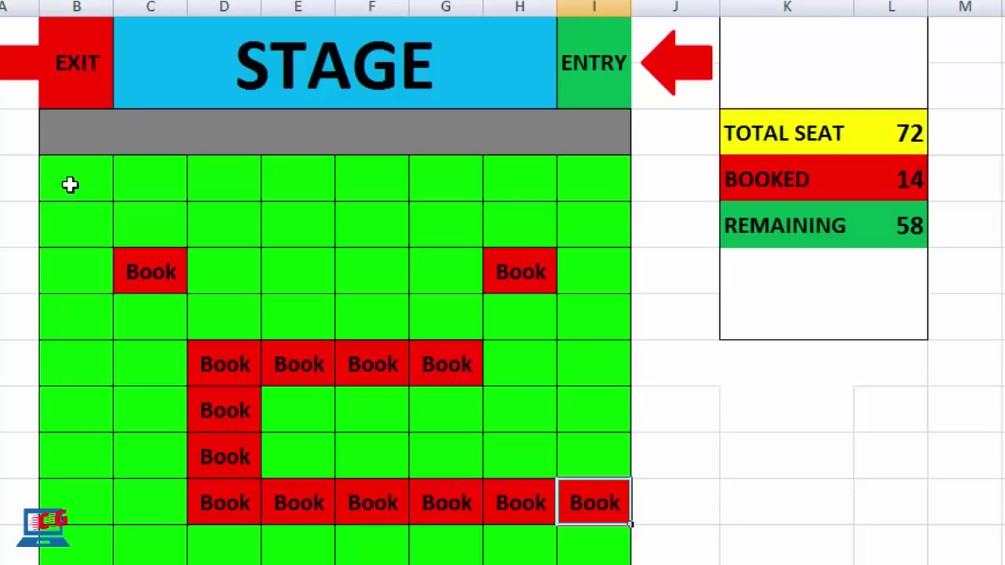
# Step: Book all of column B and the second-row seats in columns D, E, F and G
pyautogui.moveTo(70, 185); pyautogui.dragTo(78, 542)
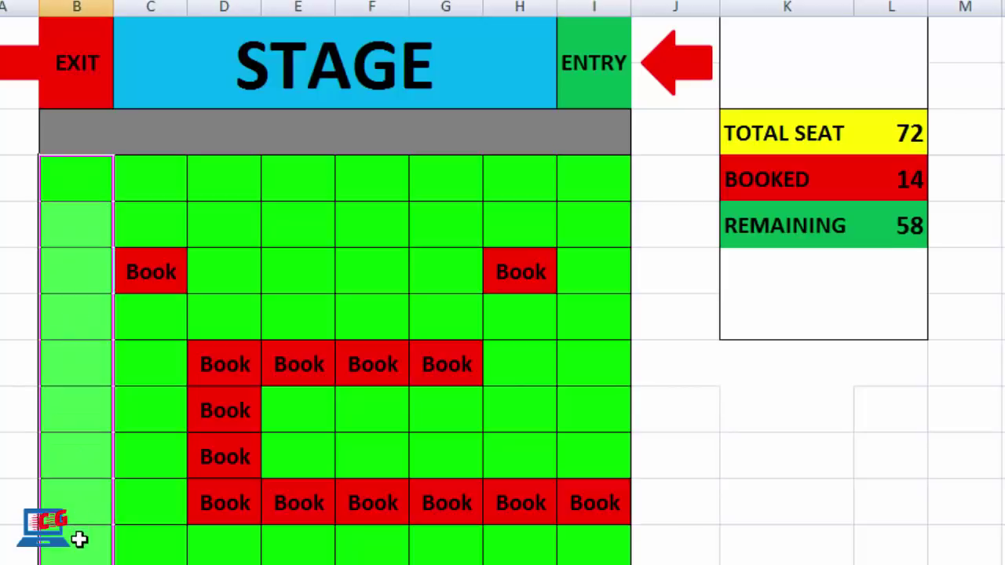
pyautogui.click(220, 232)
pyautogui.click(296, 230)
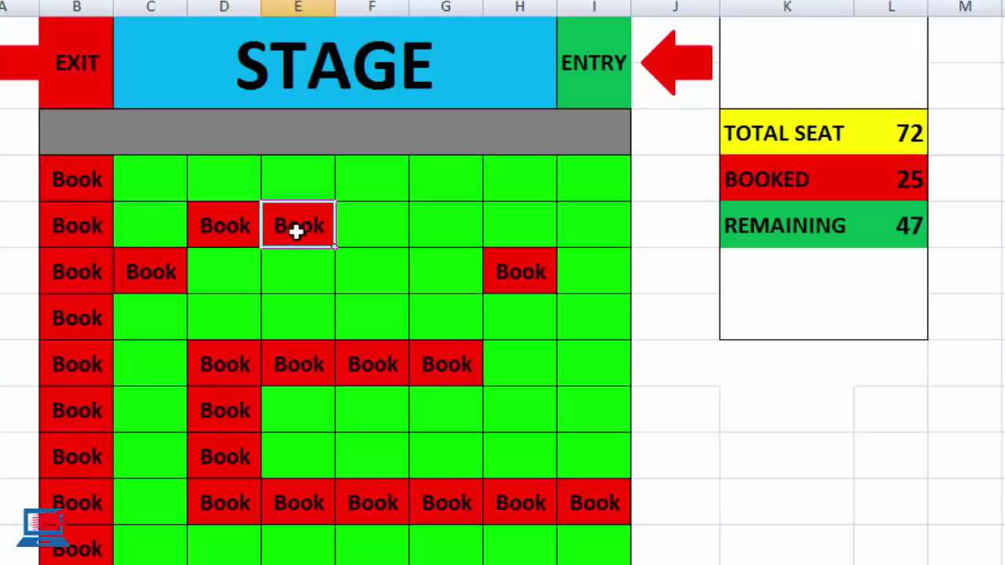
pyautogui.click(363, 225)
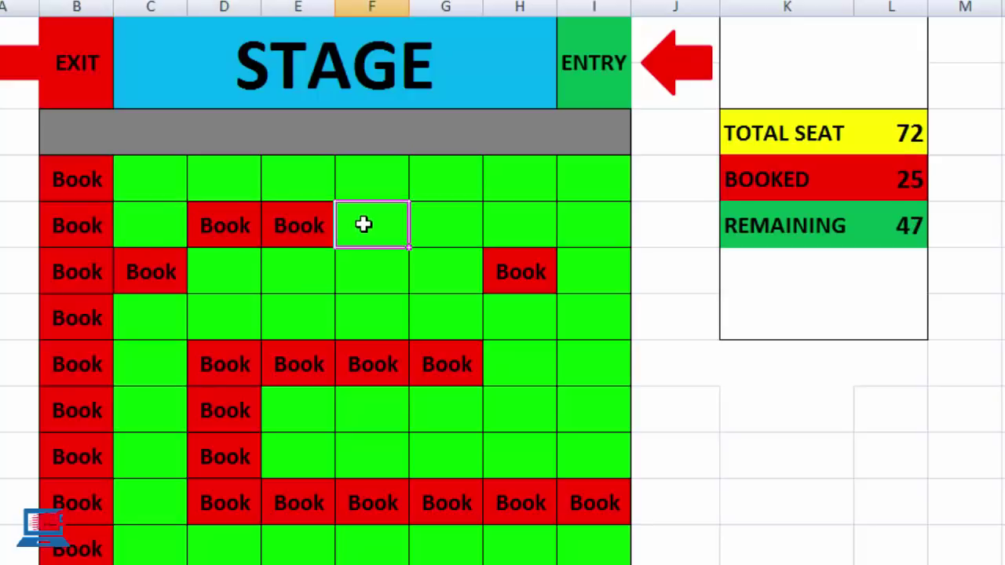
pyautogui.click(435, 226)
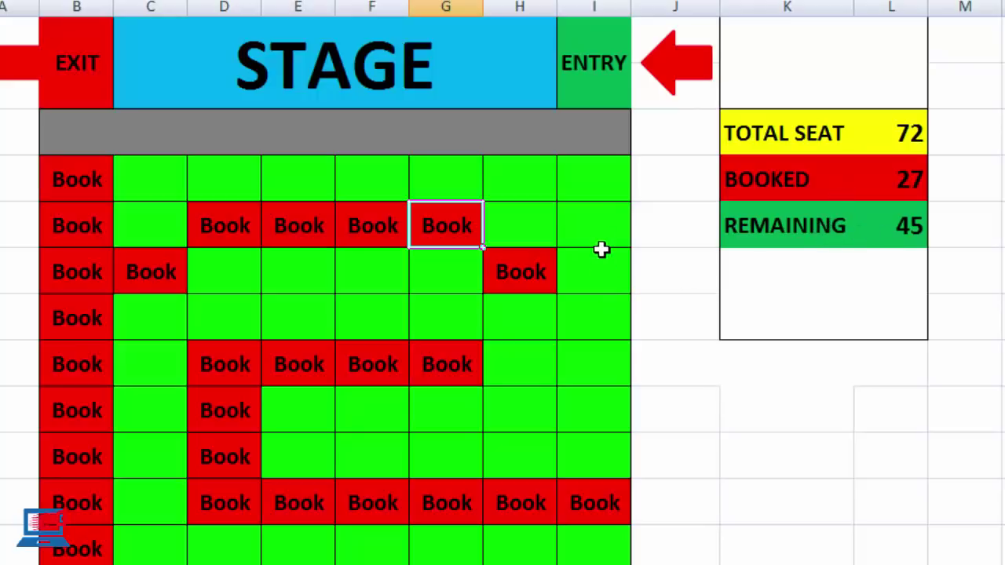
# Step: Book blocks down columns I and C, the bottom row D to I, and a column F seat
pyautogui.moveTo(598, 179); pyautogui.dragTo(581, 454)
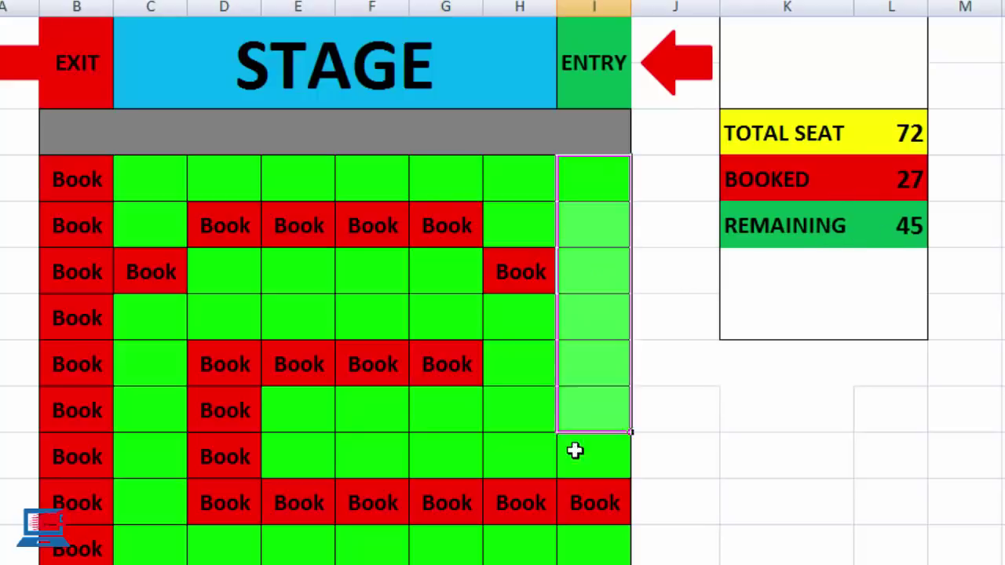
pyautogui.moveTo(171, 332)
pyautogui.mouseDown()
pyautogui.moveTo(157, 534)
pyautogui.moveTo(573, 559)
pyautogui.mouseUp()
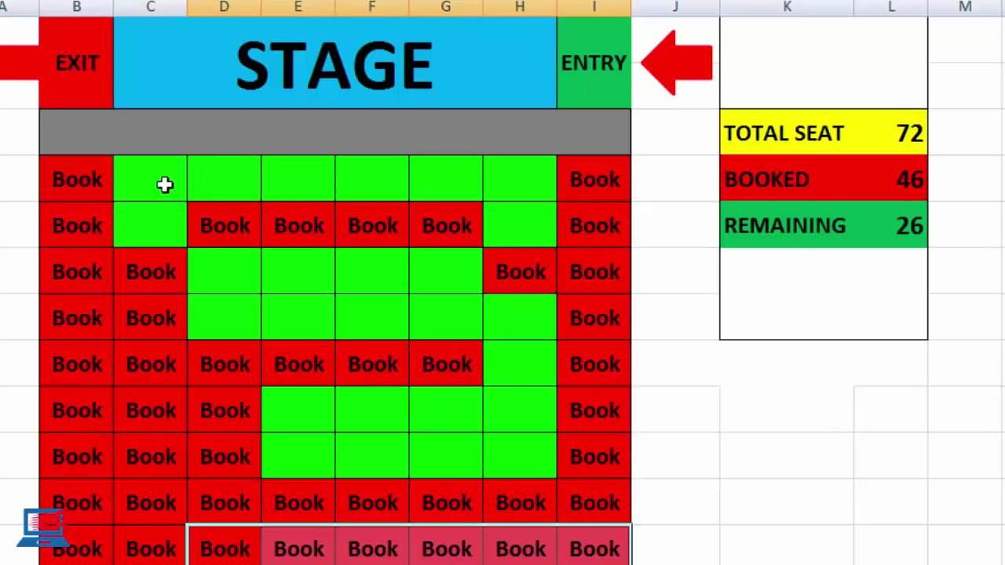
pyautogui.moveTo(161, 182)
pyautogui.mouseDown()
pyautogui.moveTo(345, 180)
pyautogui.moveTo(484, 195)
pyautogui.moveTo(534, 184)
pyautogui.mouseUp()
pyautogui.write('Book')
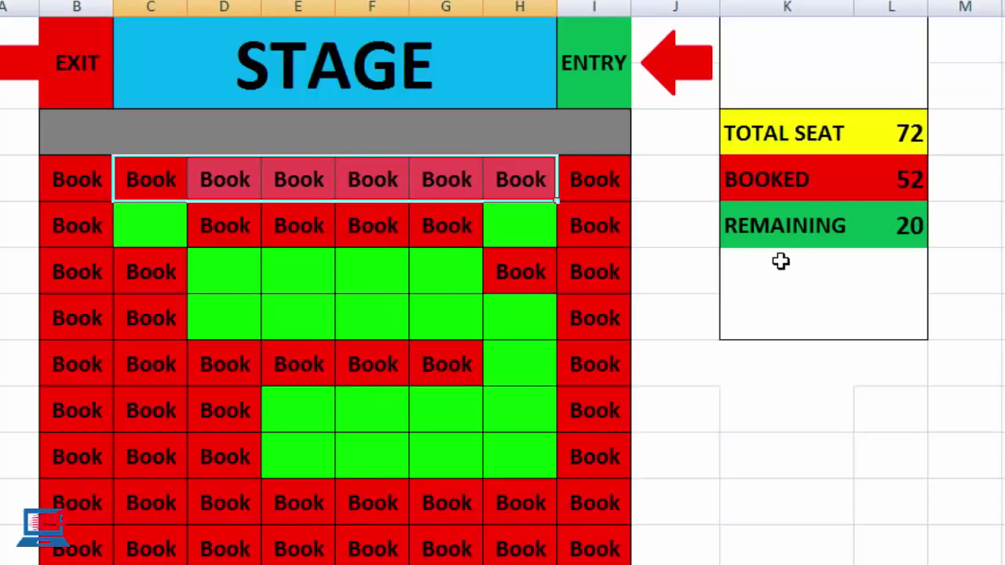
pyautogui.click(366, 321)
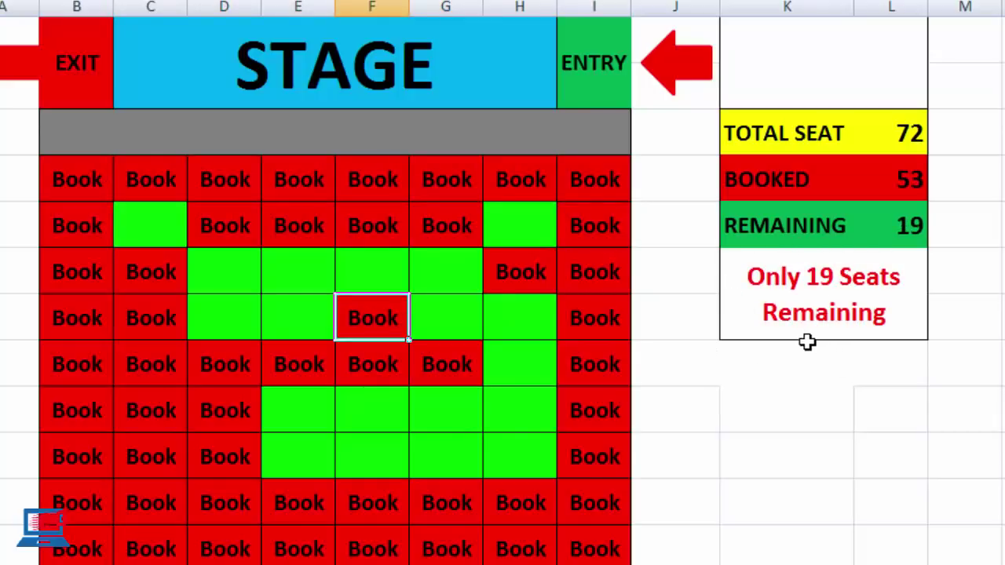
# Step: Book the scattered free seats in columns C through H of the upper rows
pyautogui.click(518, 357)
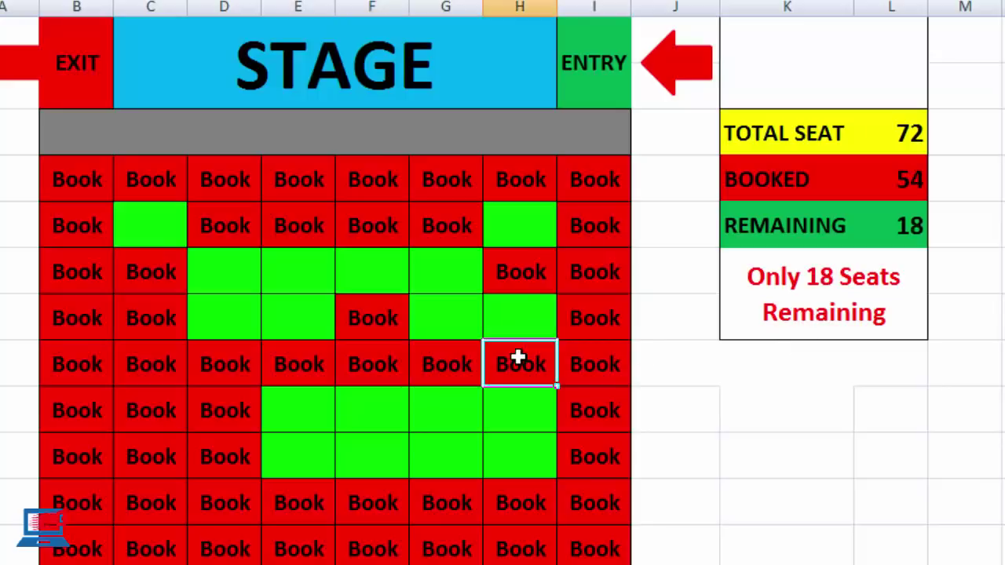
pyautogui.click(518, 328)
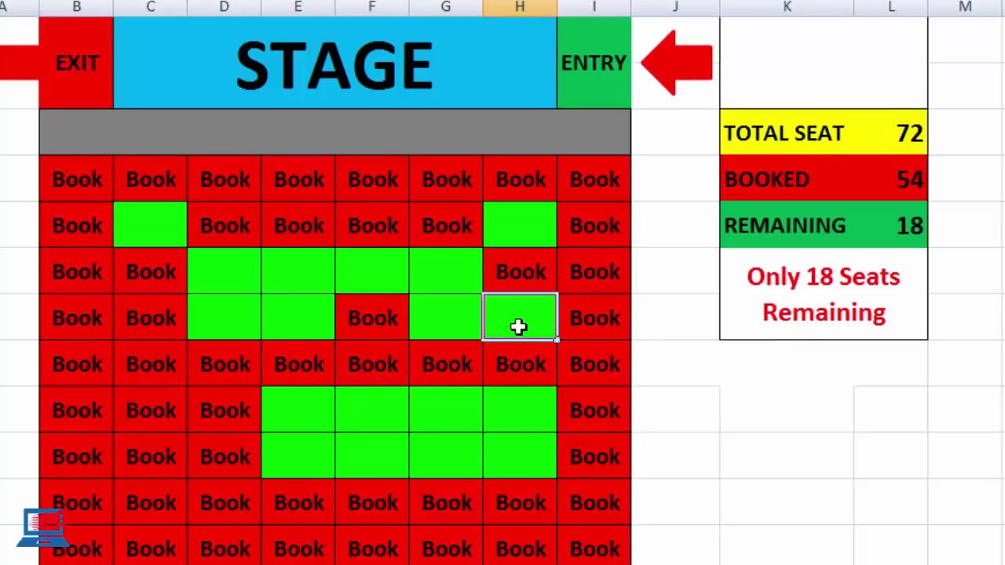
pyautogui.click(424, 272)
pyautogui.click(365, 274)
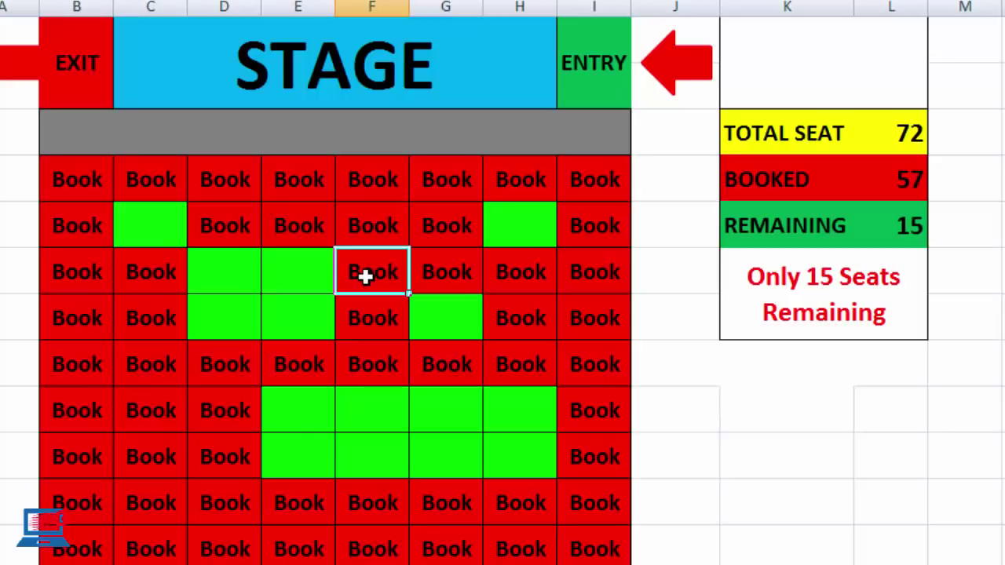
pyautogui.click(303, 276)
pyautogui.click(243, 312)
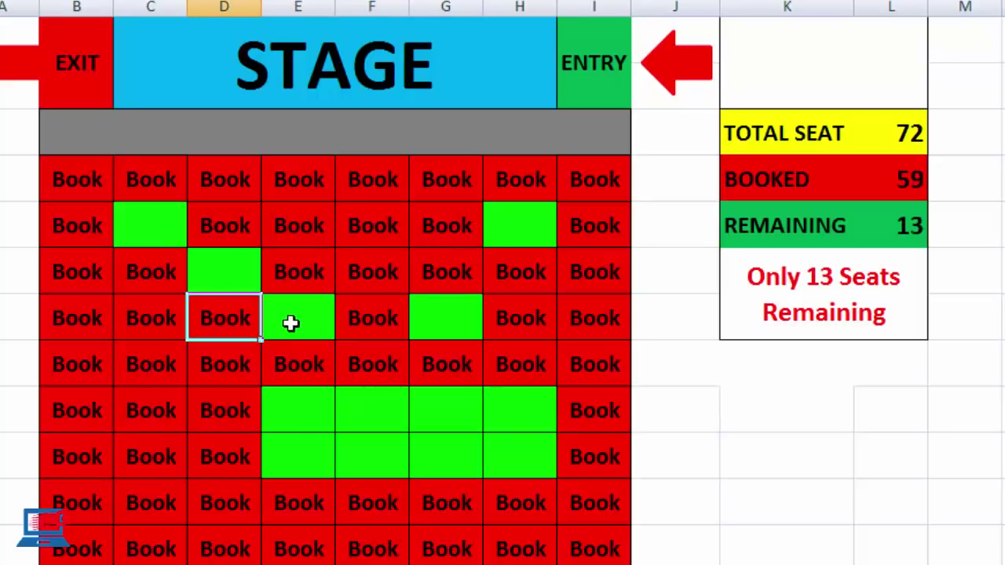
pyautogui.click(304, 324)
pyautogui.click(442, 322)
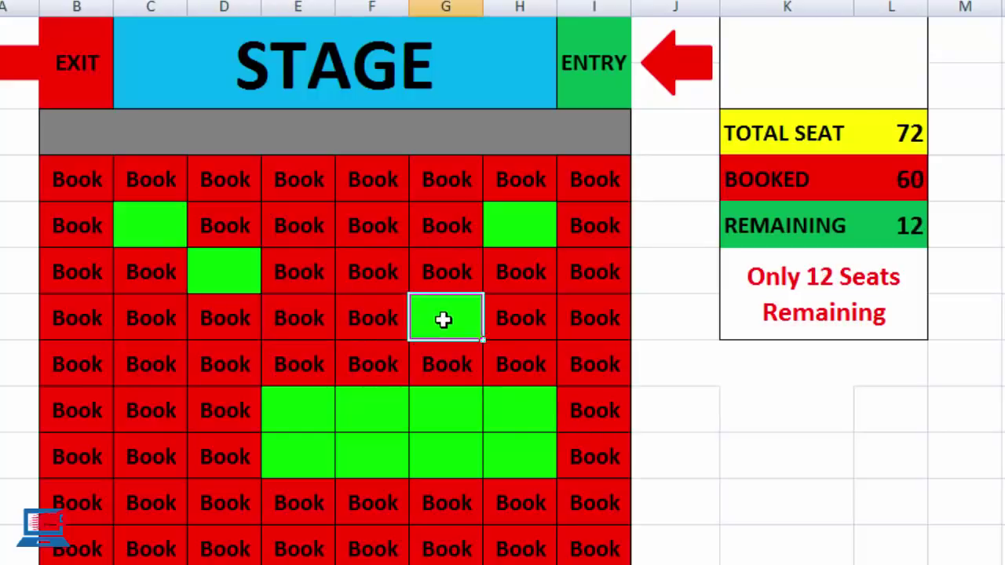
pyautogui.click(511, 232)
pyautogui.write('Book')
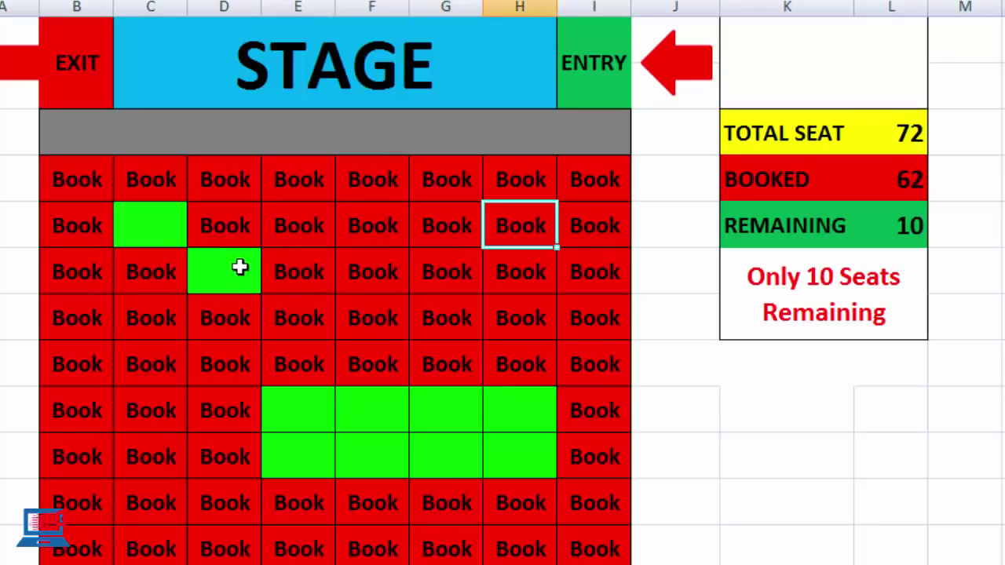
pyautogui.click(237, 266)
pyautogui.click(166, 235)
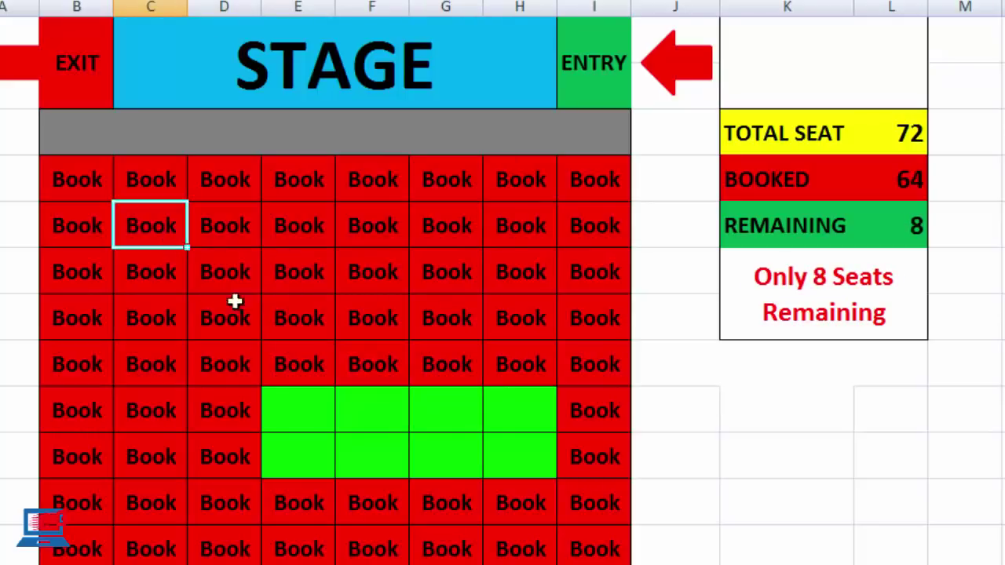
# Step: Book the lower block of free seats in columns E to H, filling all 72 seats
pyautogui.click(282, 417)
pyautogui.click(359, 424)
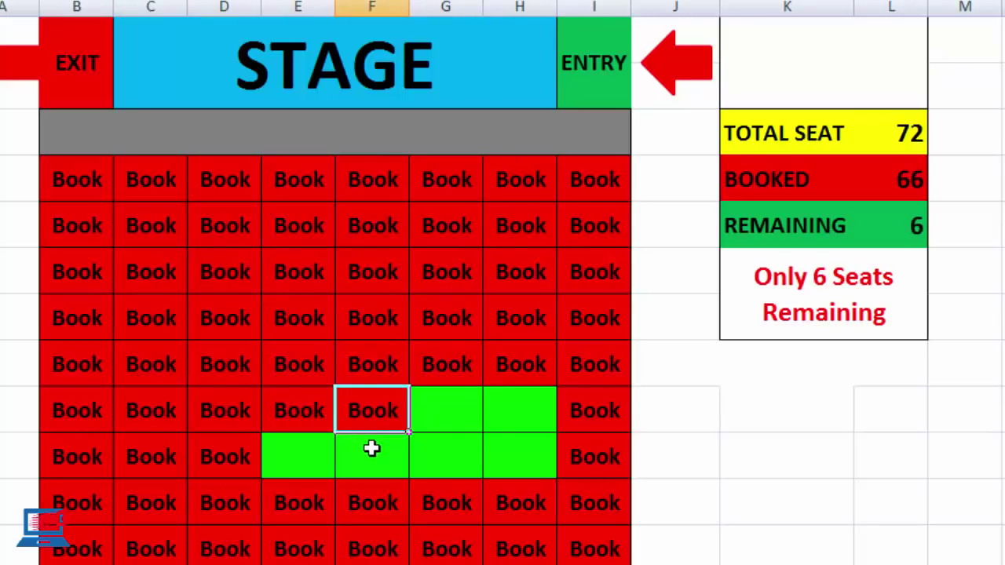
pyautogui.click(372, 448)
pyautogui.click(312, 453)
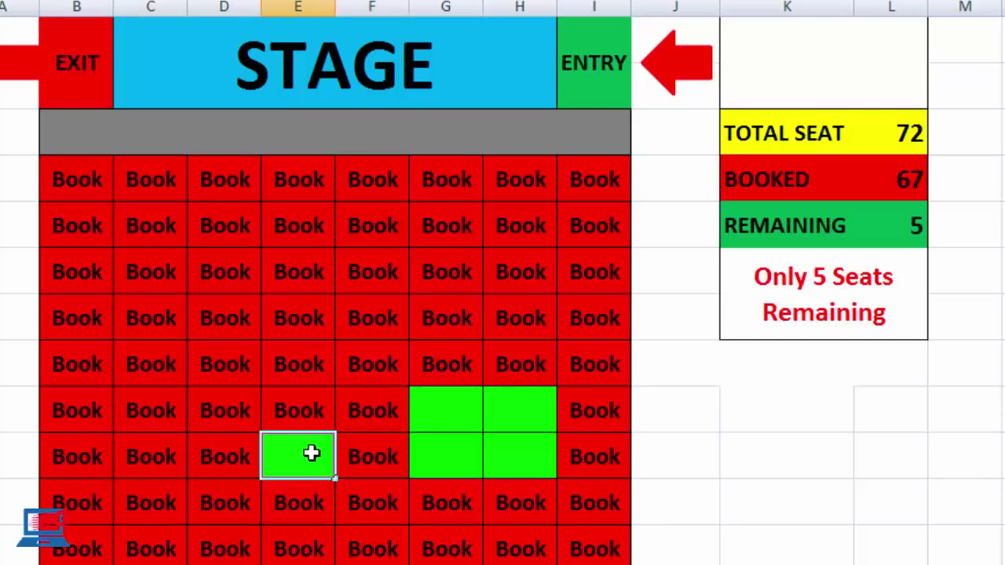
pyautogui.click(454, 444)
pyautogui.click(453, 404)
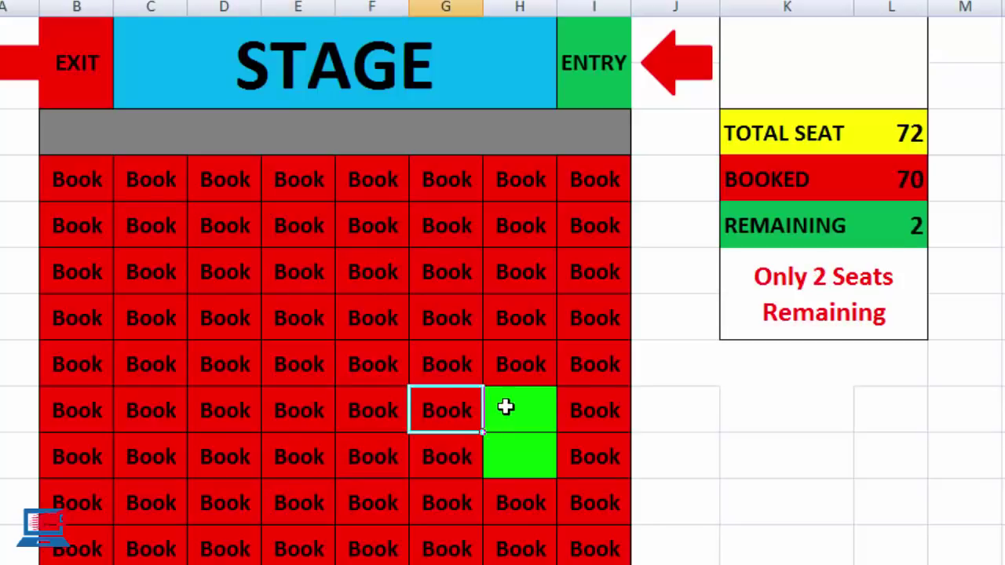
pyautogui.click(505, 407)
pyautogui.click(517, 458)
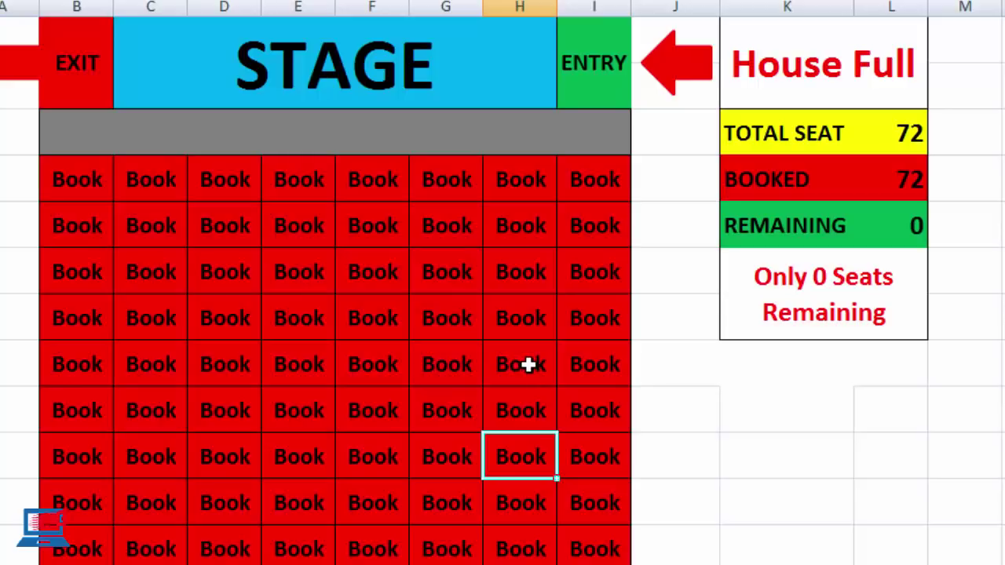
# Step: Free booked seats in columns G, F and D with Delete so BOOKED drops and REMAINING rises
pyautogui.click(516, 364)
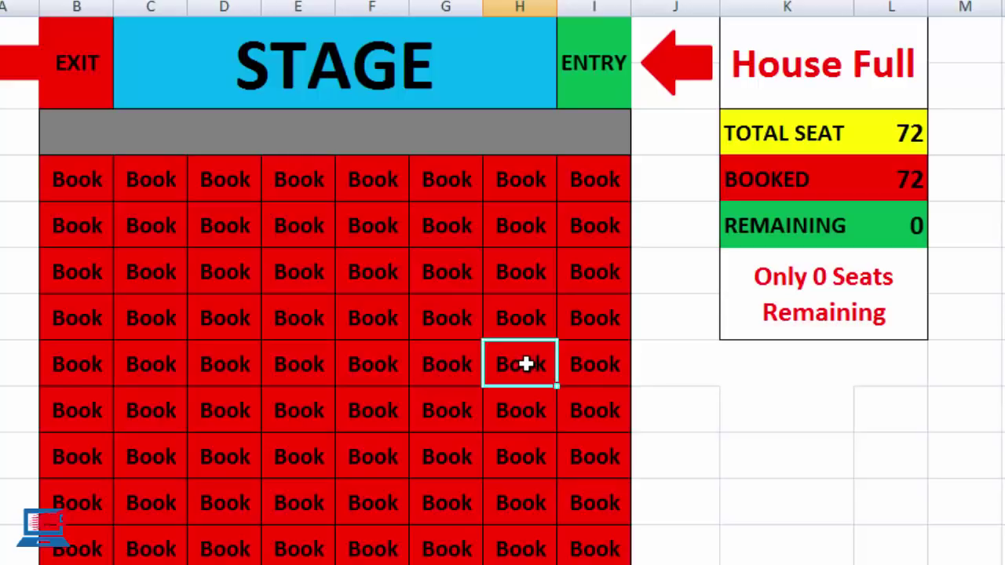
pyautogui.click(468, 365)
pyautogui.press('Delete')
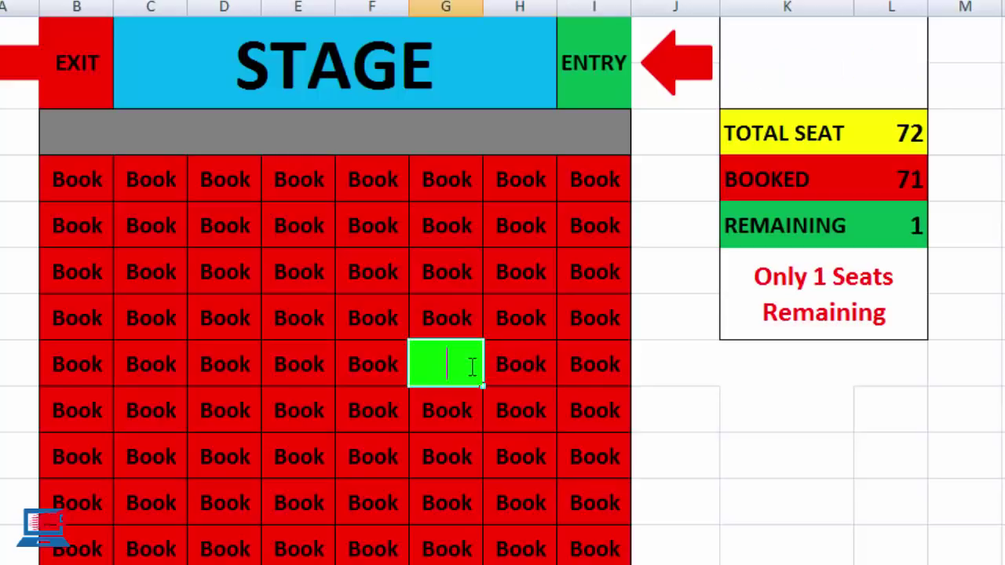
pyautogui.click(526, 362)
pyautogui.press('Delete')
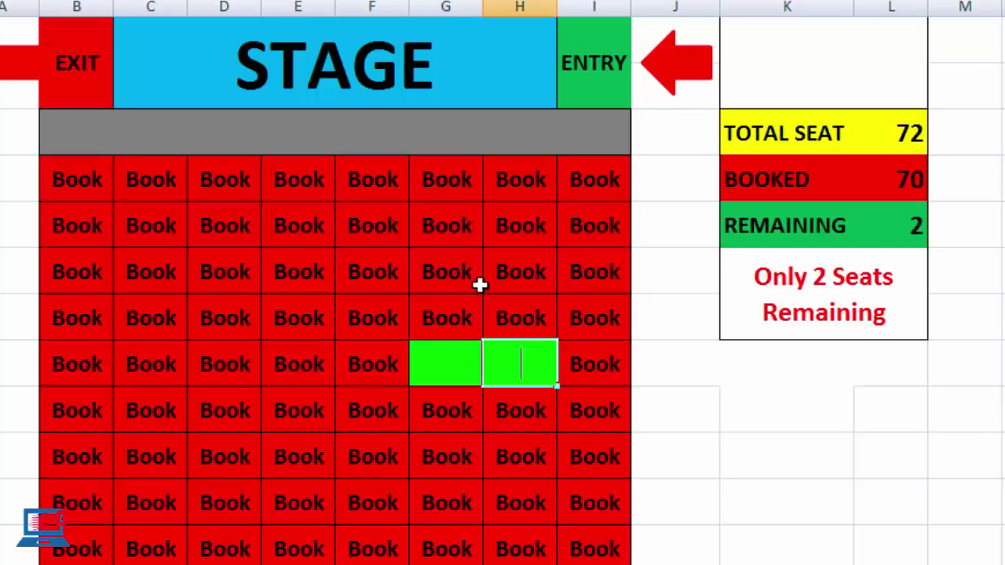
pyautogui.click(459, 275)
pyautogui.press('Delete')
pyautogui.click(360, 273)
pyautogui.press('Delete')
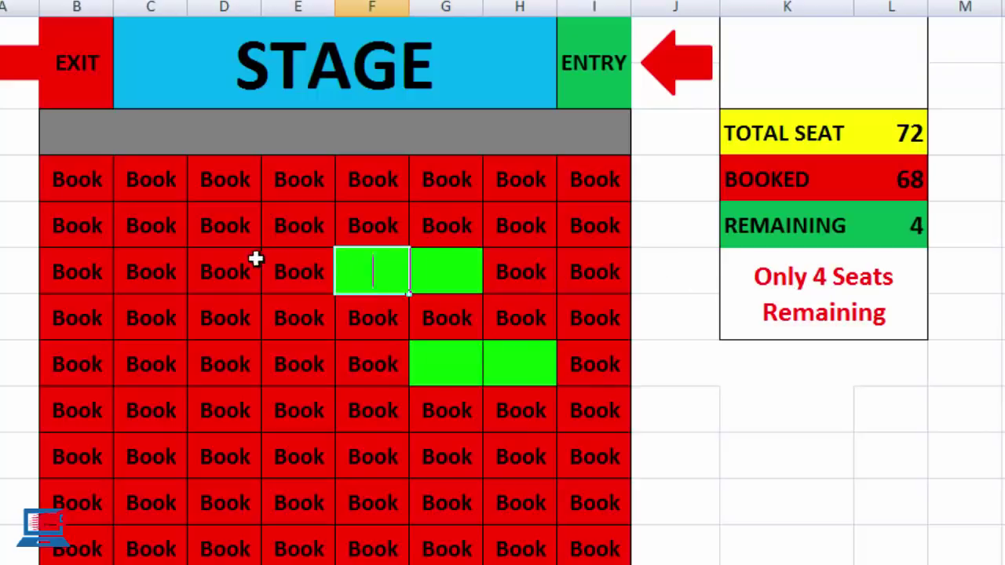
pyautogui.press('Left')
pyautogui.press('Left')
pyautogui.press('Left')
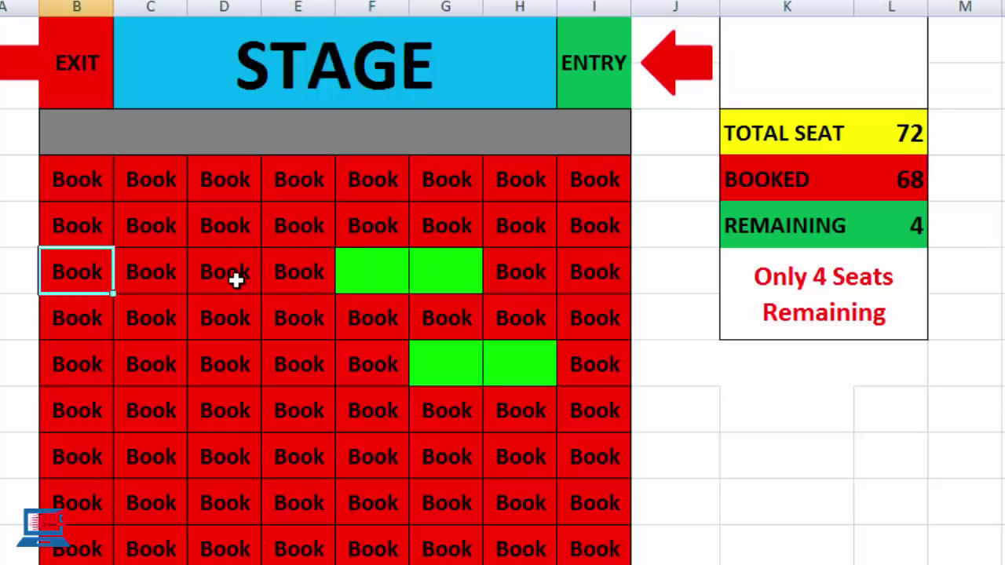
pyautogui.click(236, 276)
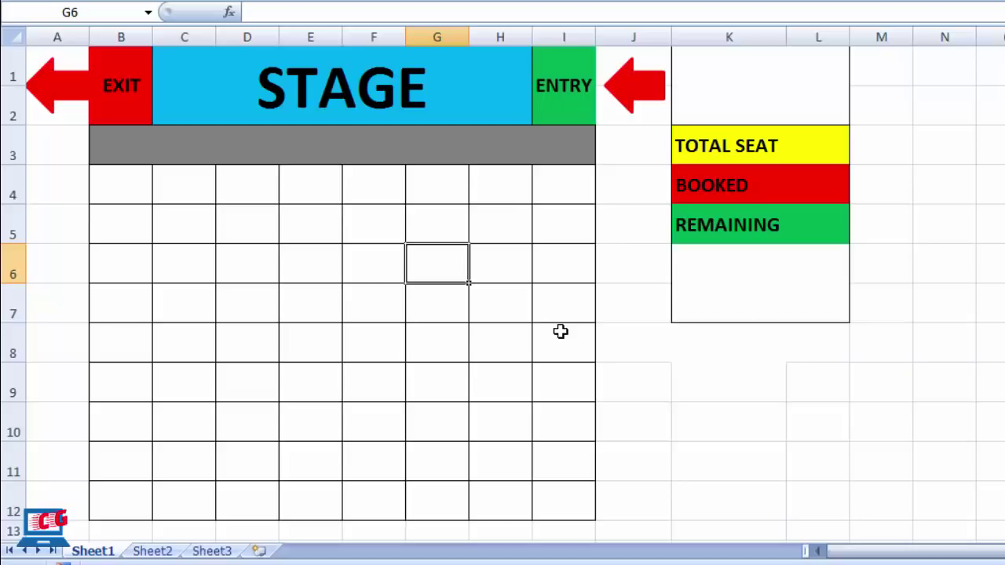
# Step: Select cells around the seating grid and the TOTAL SEAT counter area
pyautogui.click(313, 238)
pyautogui.click(456, 234)
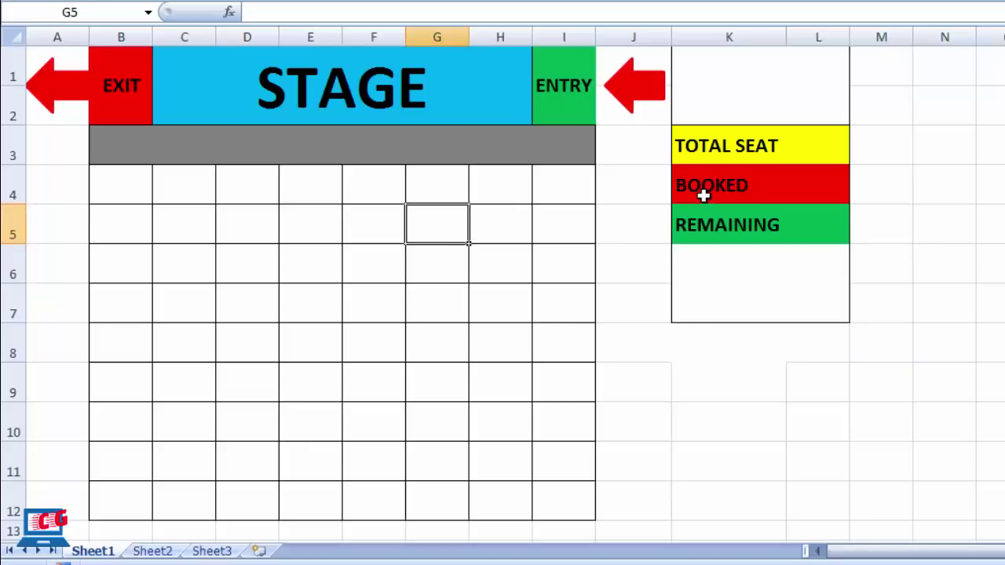
pyautogui.click(704, 196)
pyautogui.click(801, 189)
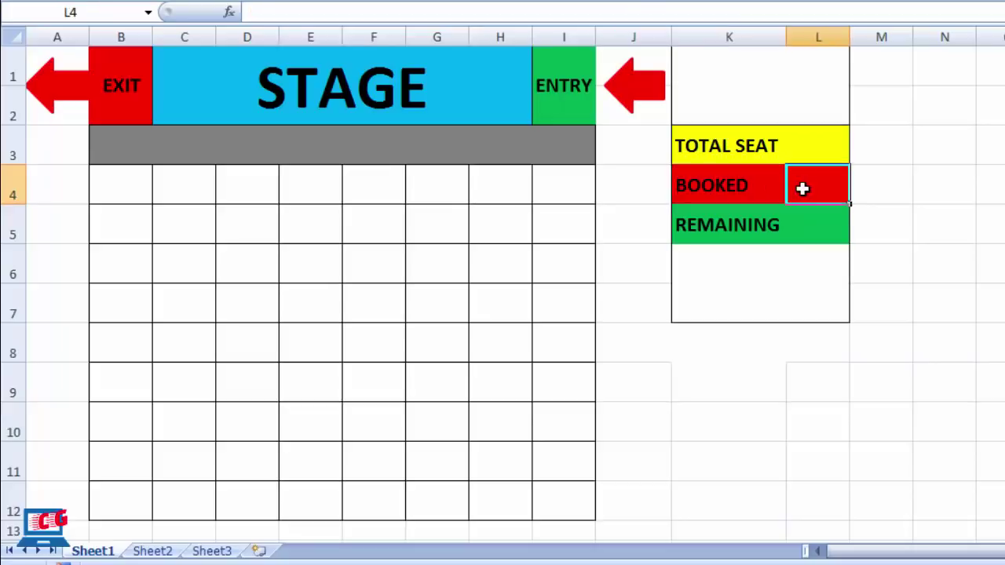
pyautogui.click(729, 145)
pyautogui.click(827, 144)
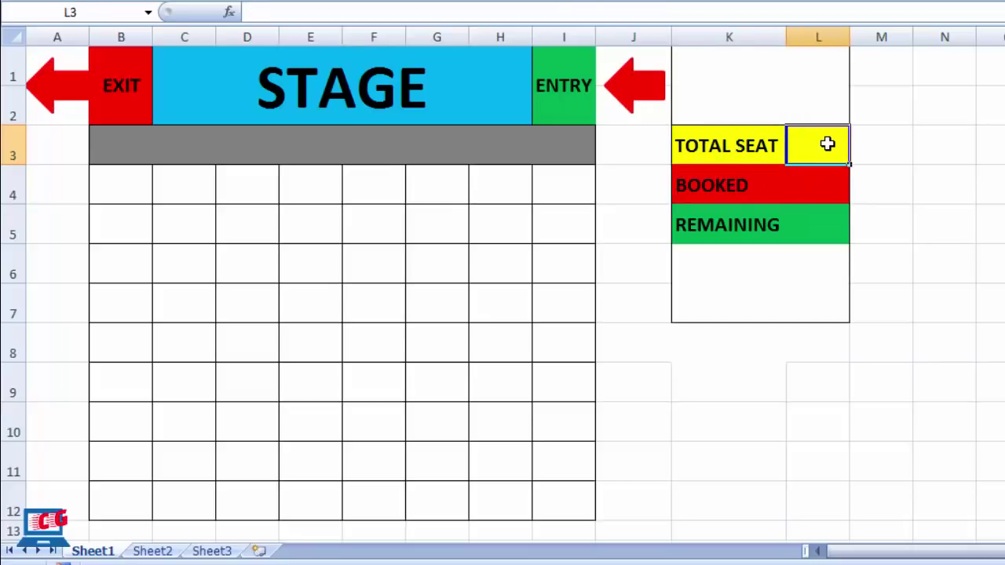
pyautogui.click(763, 147)
pyautogui.click(802, 149)
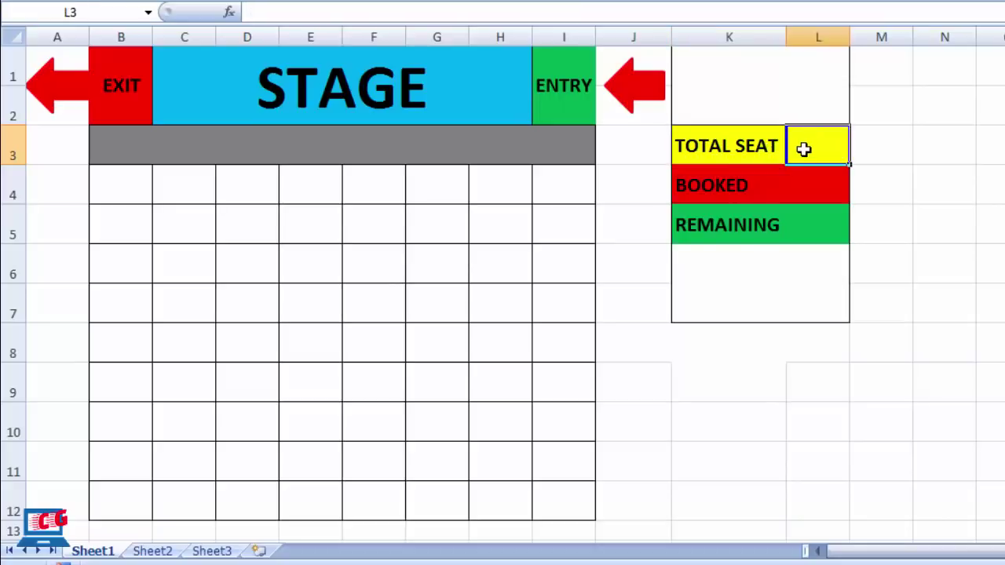
pyautogui.click(765, 102)
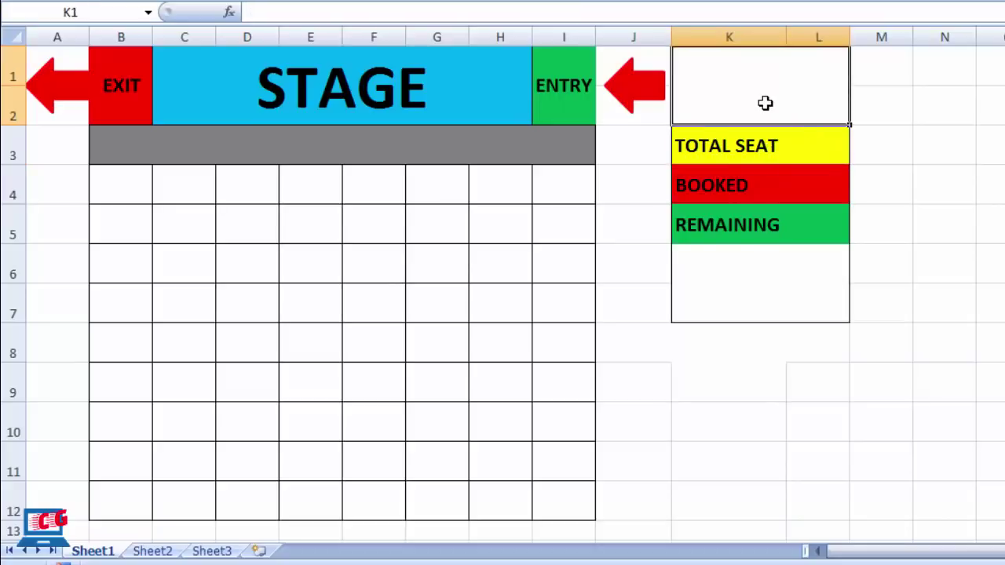
pyautogui.click(737, 272)
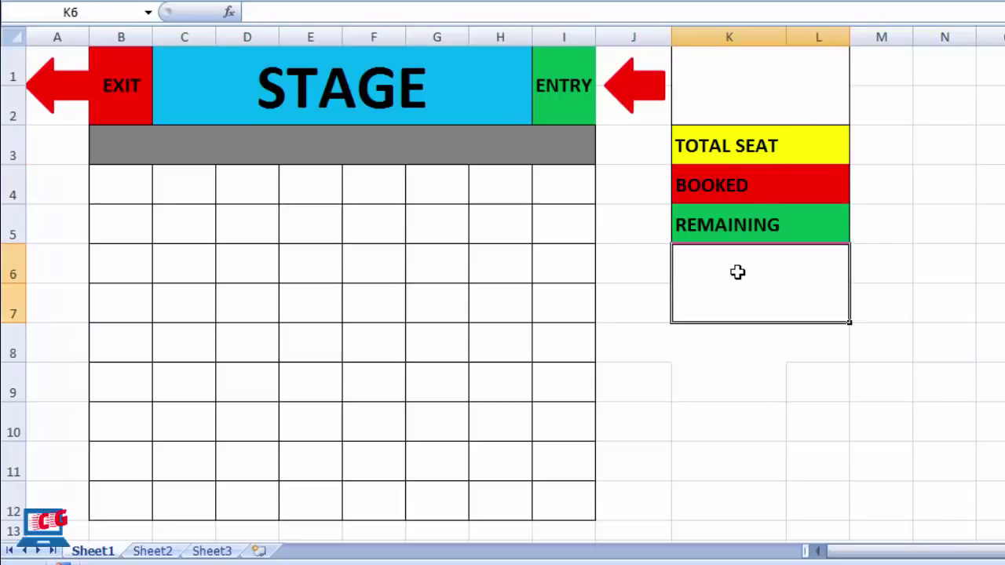
# Step: Select the red arrow beside ENTRY and browse the shapes gallery before closing it
pyautogui.click(638, 88)
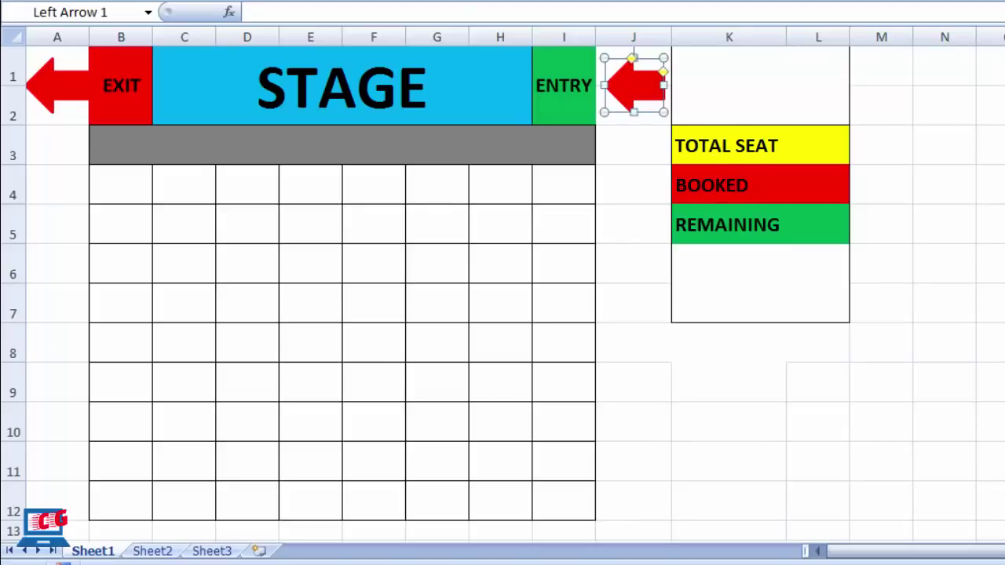
pyautogui.click(235, 1)
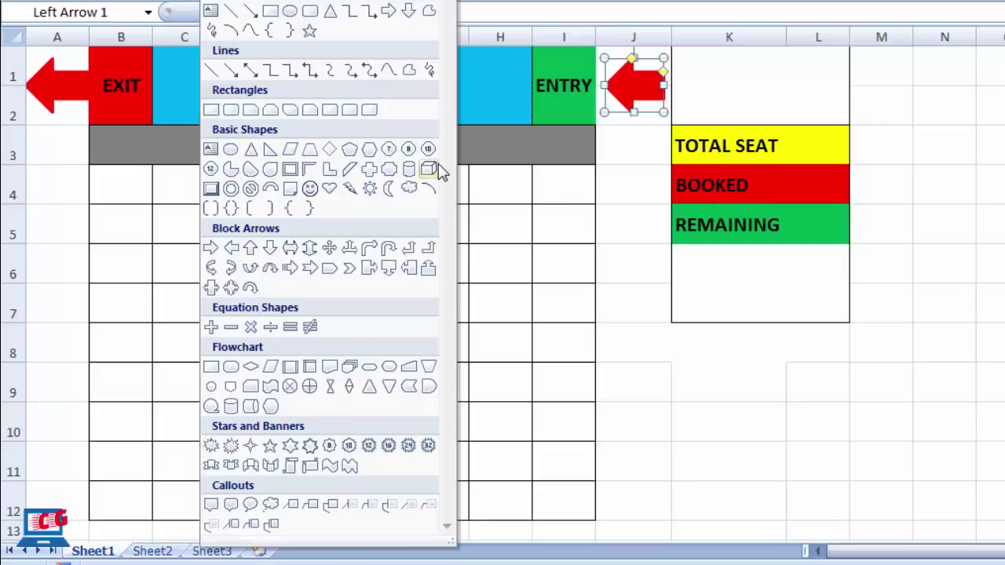
pyautogui.click(499, 151)
pyautogui.click(432, 92)
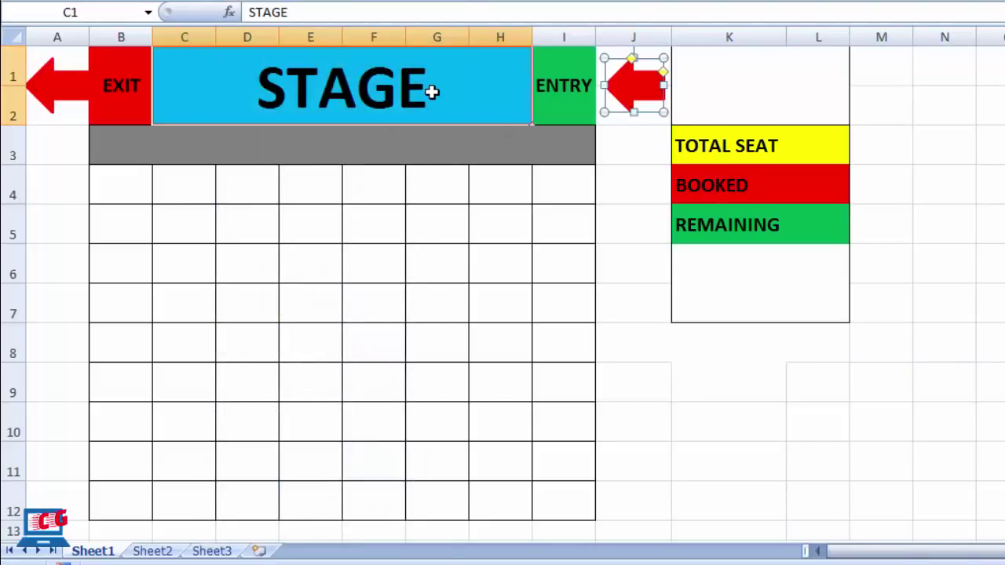
pyautogui.click(440, 191)
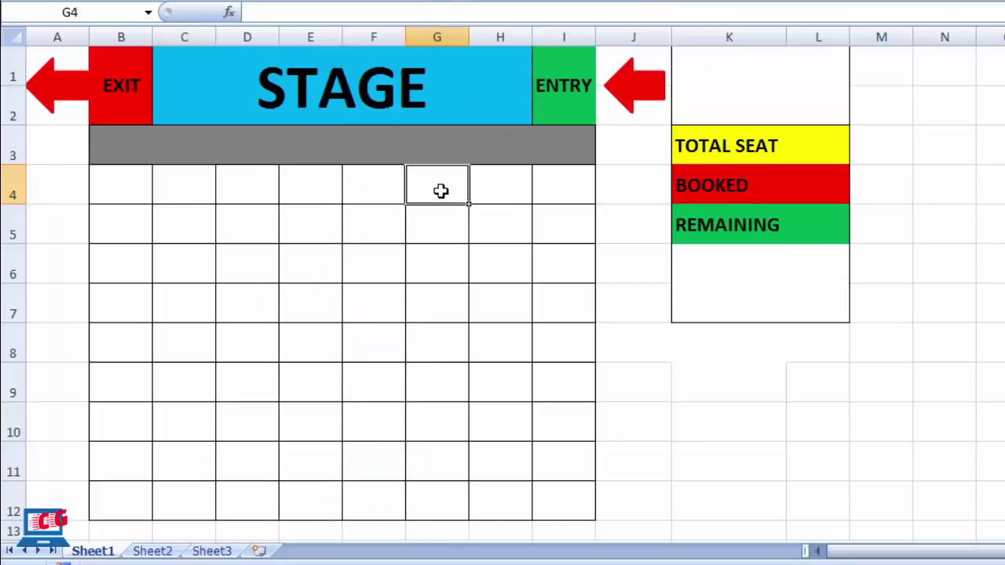
pyautogui.click(377, 228)
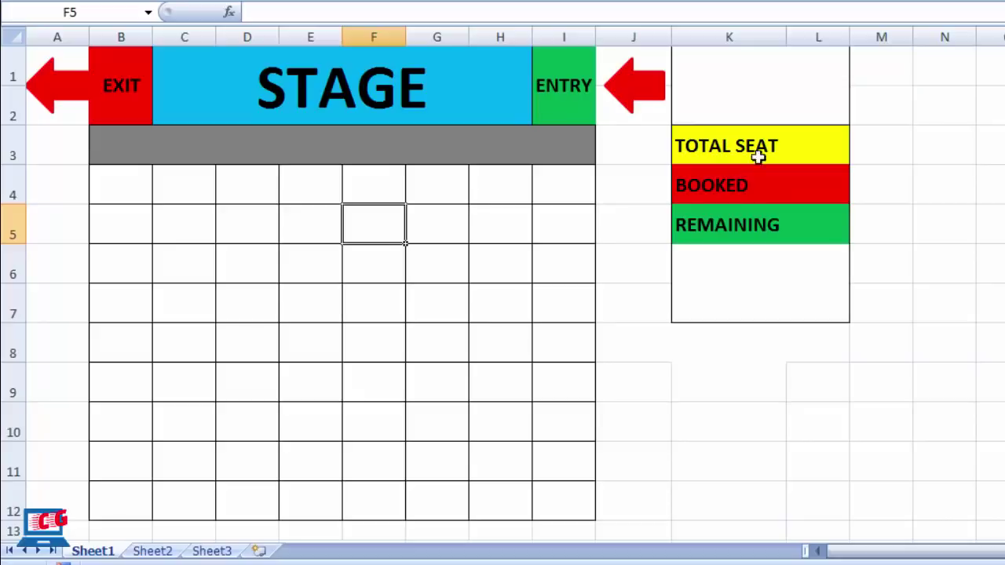
# Step: Enter =L4+L5 in the TOTAL SEAT cell to add BOOKED and REMAINING
pyautogui.click(807, 148)
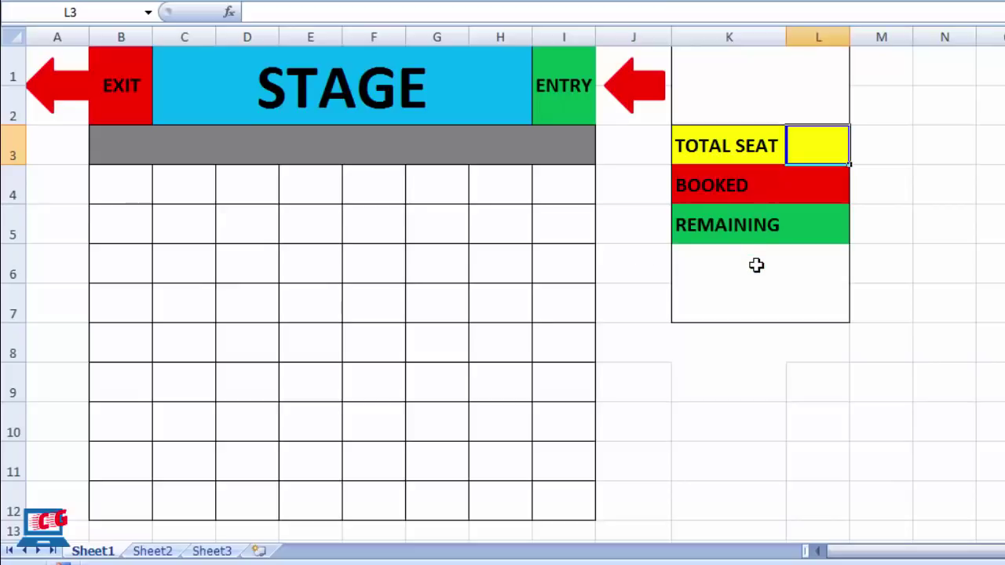
pyautogui.write('=')
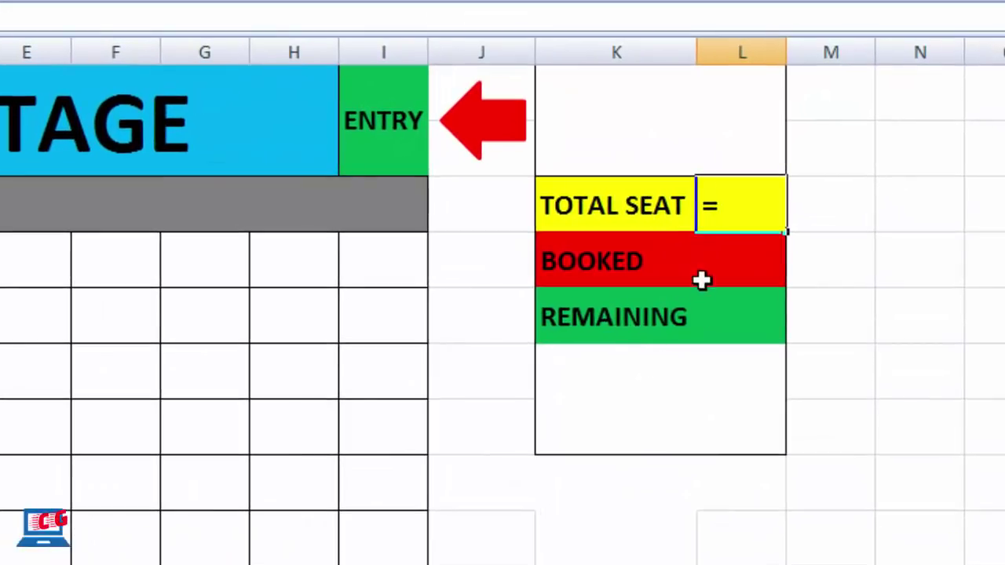
pyautogui.click(730, 264)
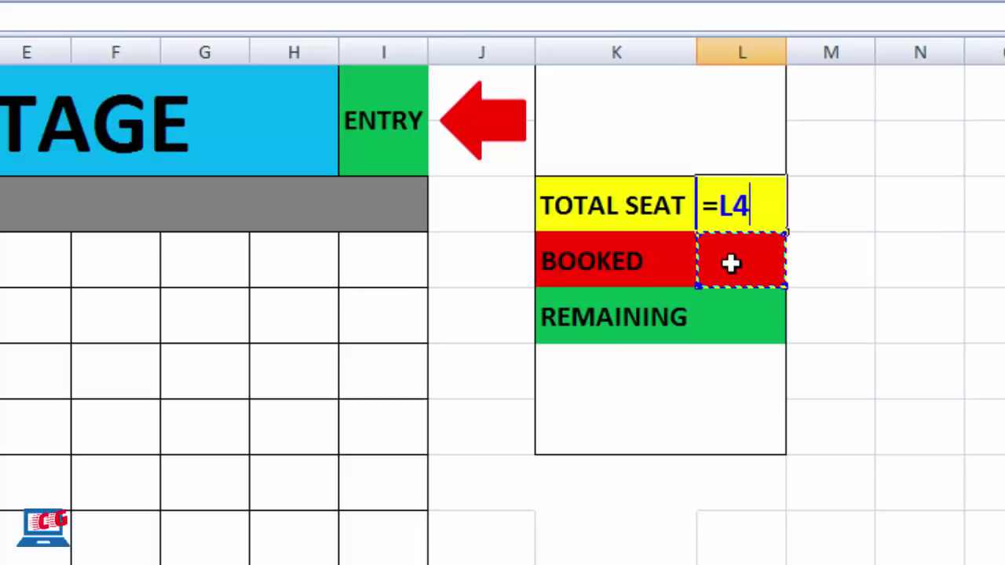
pyautogui.write('+')
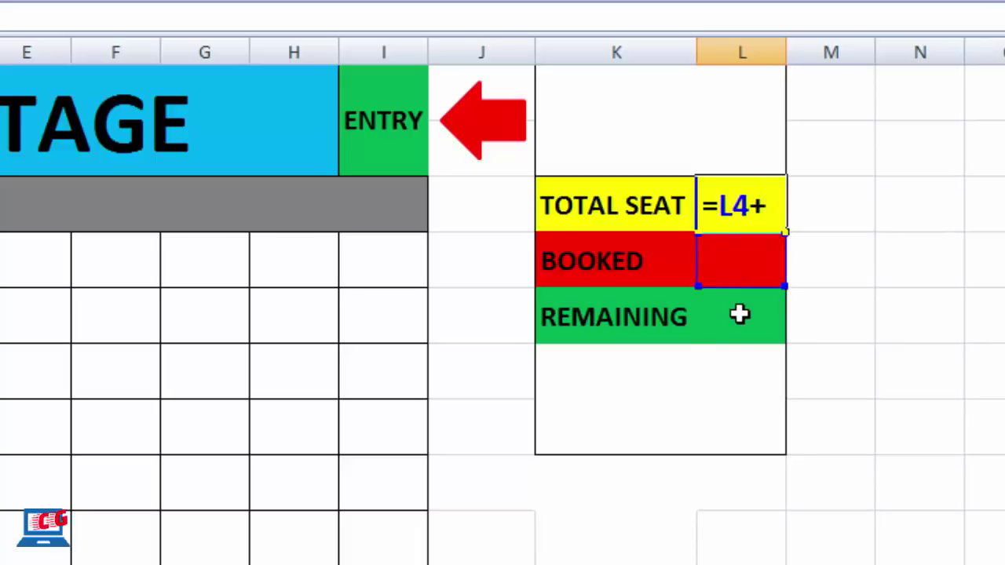
pyautogui.click(739, 314)
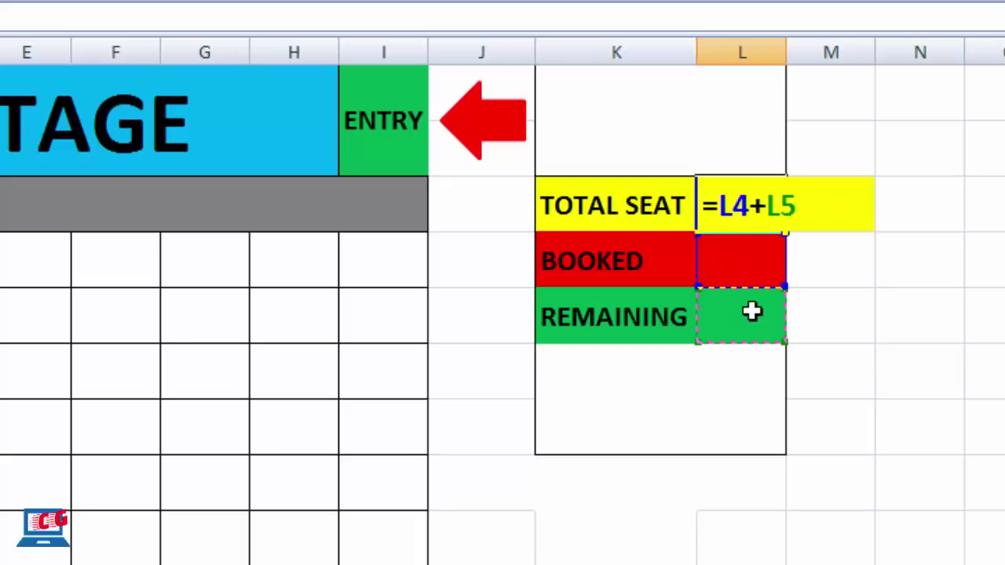
pyautogui.press('Return')
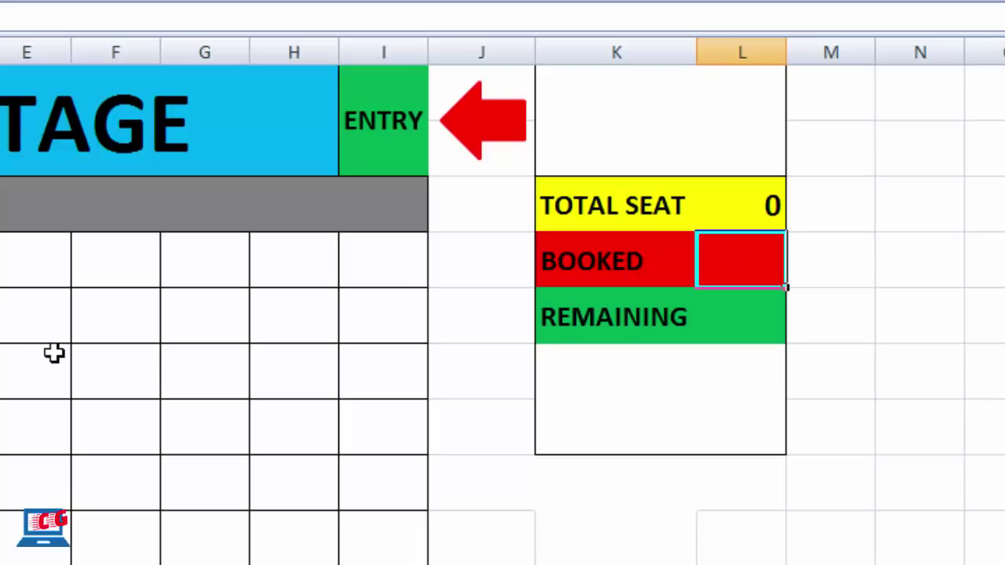
# Step: Enter =COUNTIF(B4:I12,"Book") in the BOOKED cell to count booked seats
pyautogui.write('=')
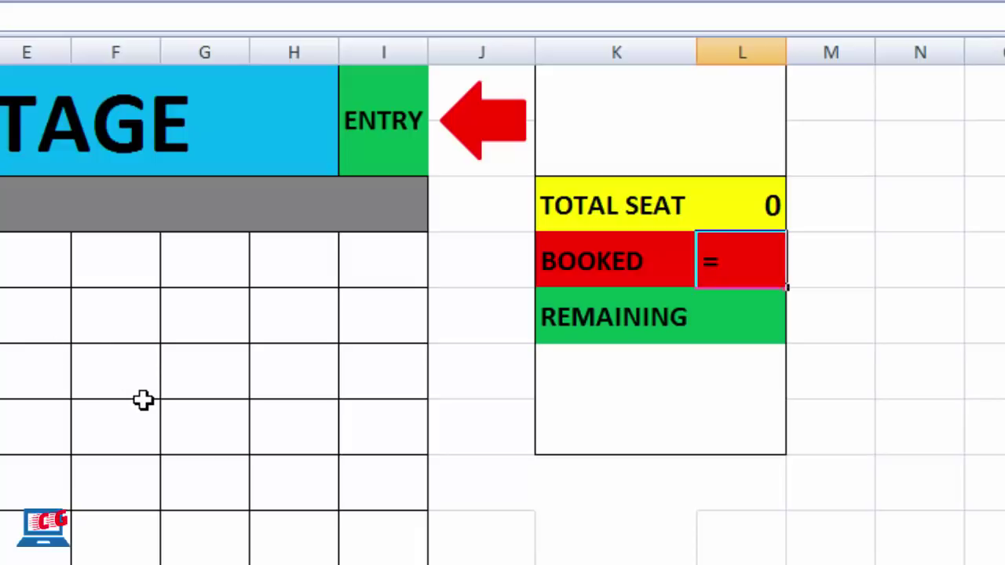
pyautogui.write('coun')
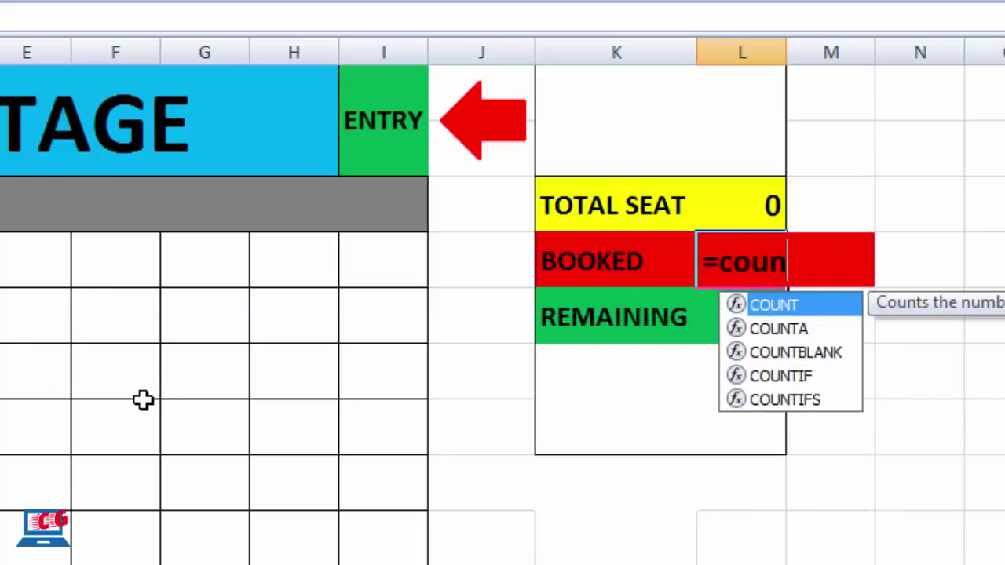
pyautogui.write('t')
pyautogui.write('if')
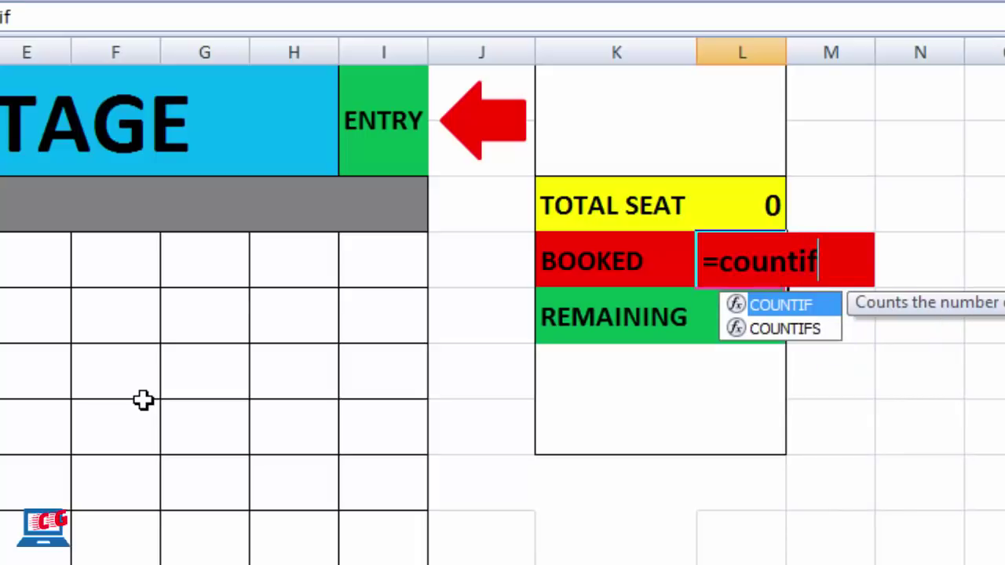
pyautogui.write('(')
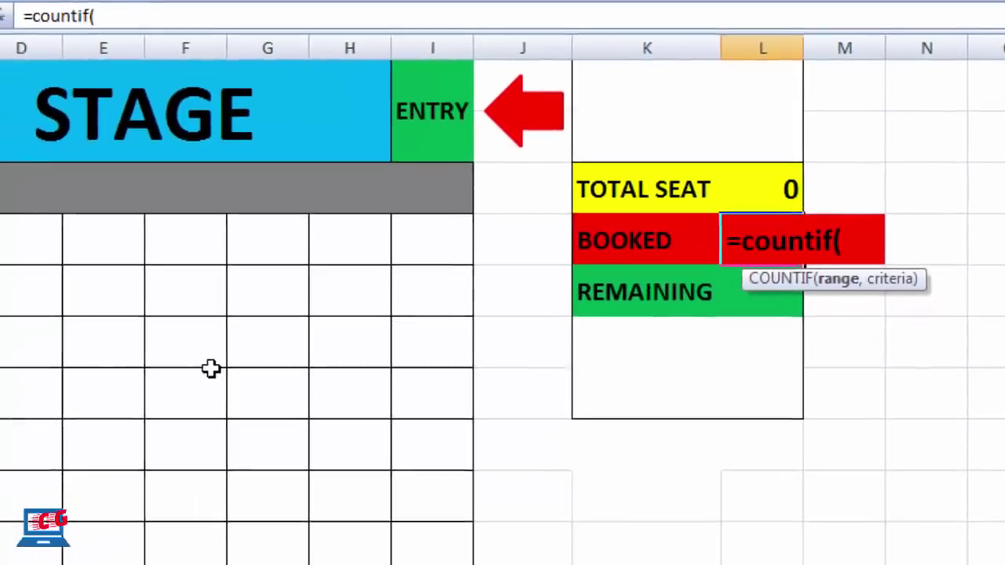
pyautogui.moveTo(49, 202)
pyautogui.mouseDown()
pyautogui.moveTo(383, 461)
pyautogui.moveTo(475, 526)
pyautogui.moveTo(511, 529)
pyautogui.mouseUp()
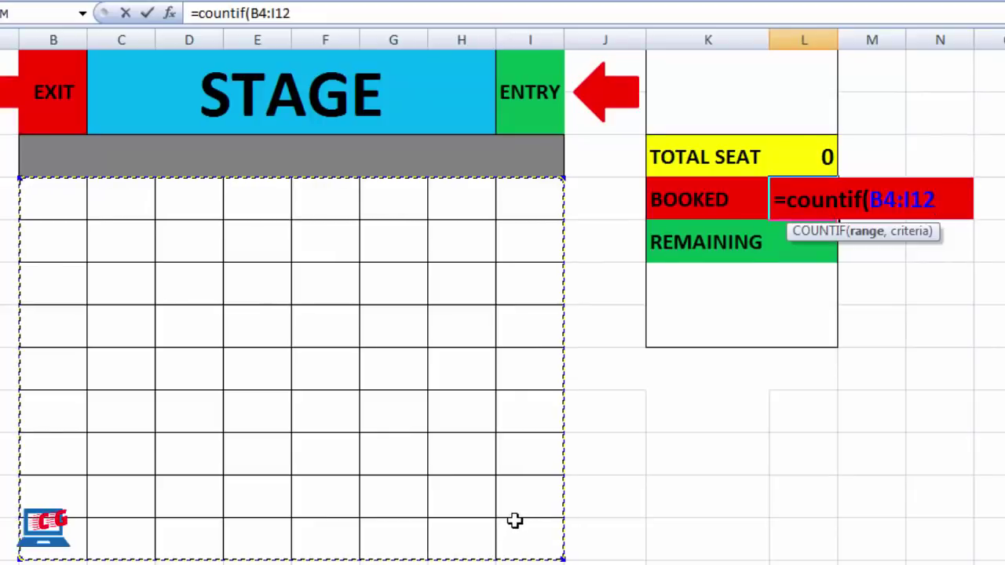
pyautogui.write(',')
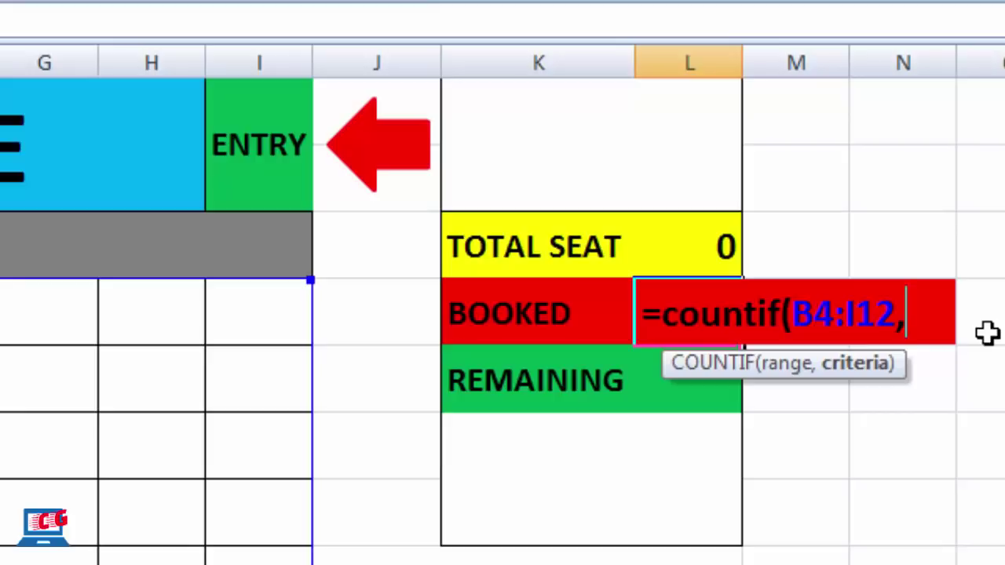
pyautogui.write('"')
pyautogui.write('Boo')
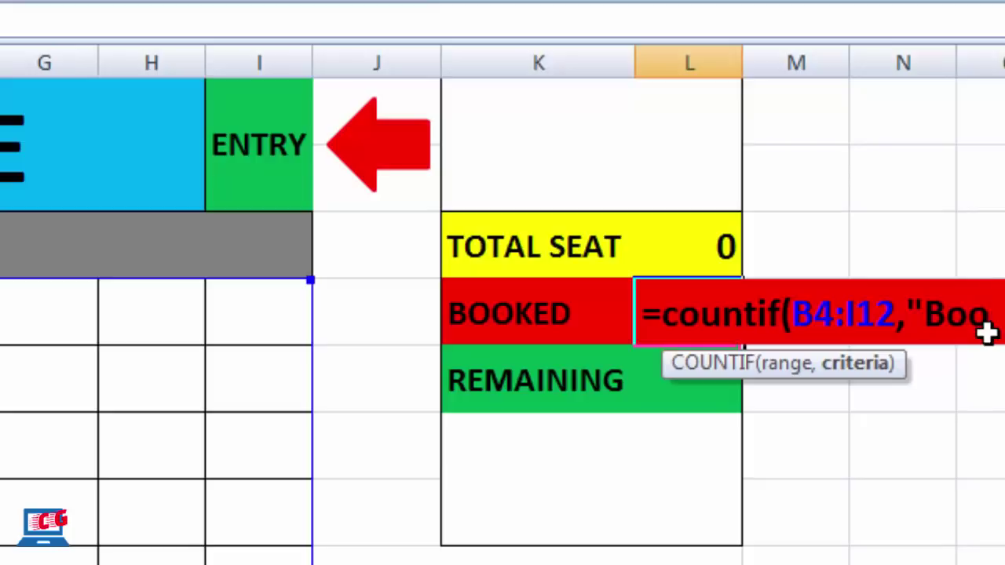
pyautogui.write('k')
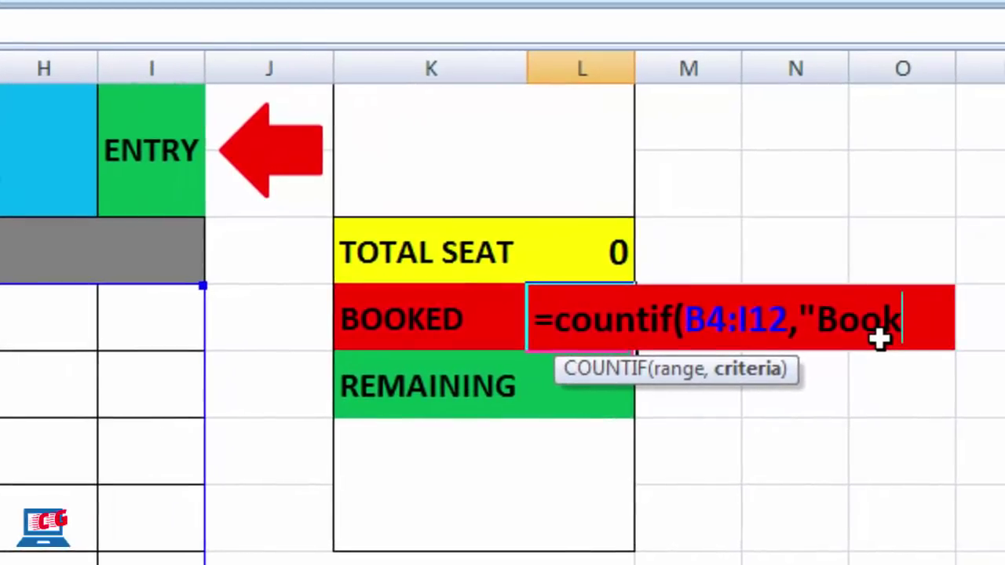
pyautogui.write('"')
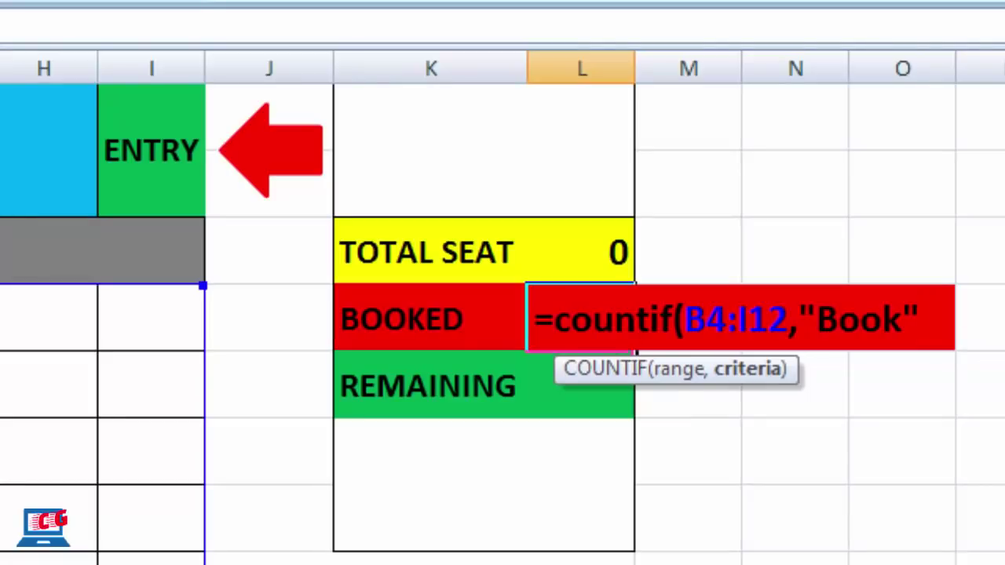
pyautogui.press('Return')
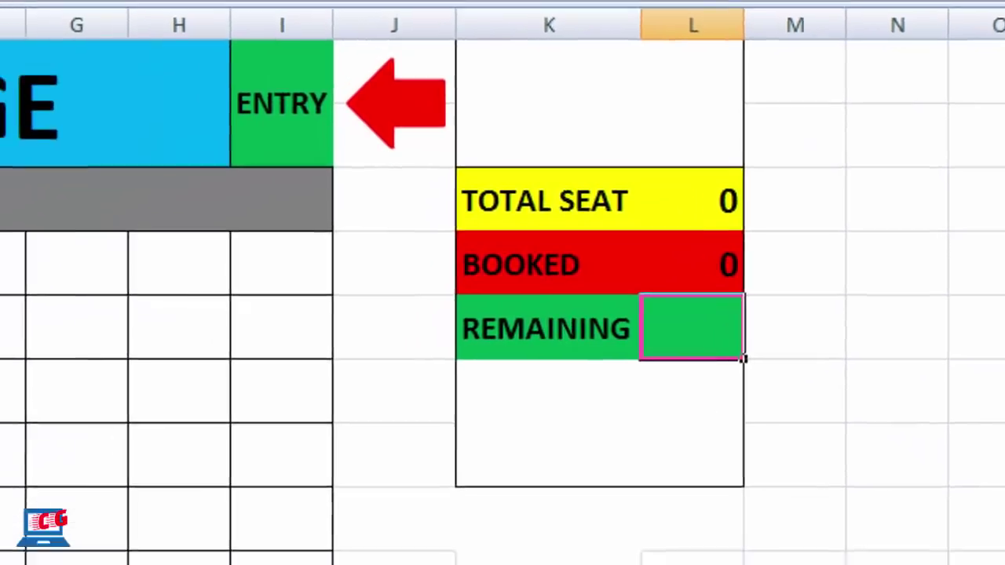
# Step: Type 'book' into a seat cell to check BOOKED and TOTAL SEAT rise to 1
pyautogui.click(182, 248)
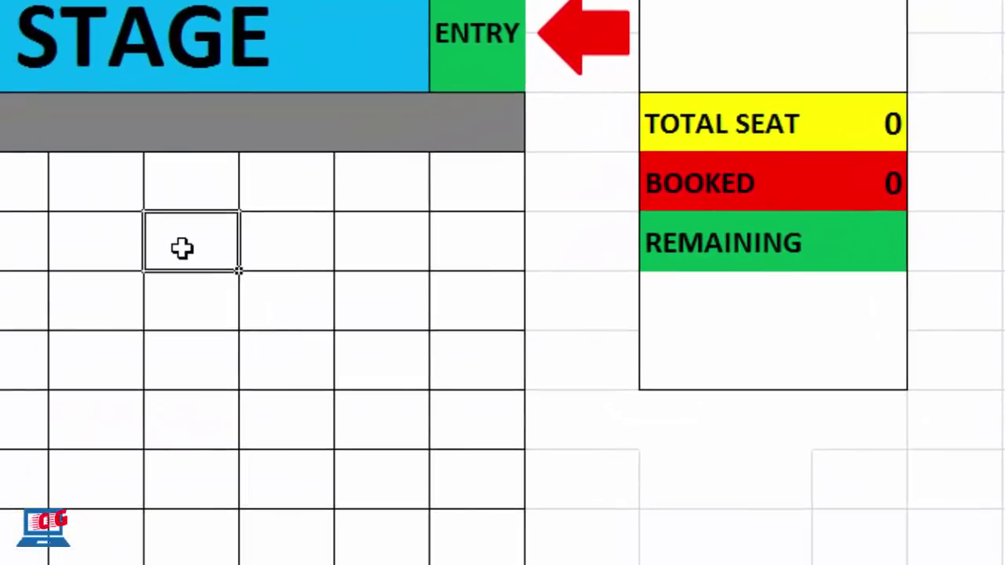
pyautogui.write('book')
pyautogui.press('Return')
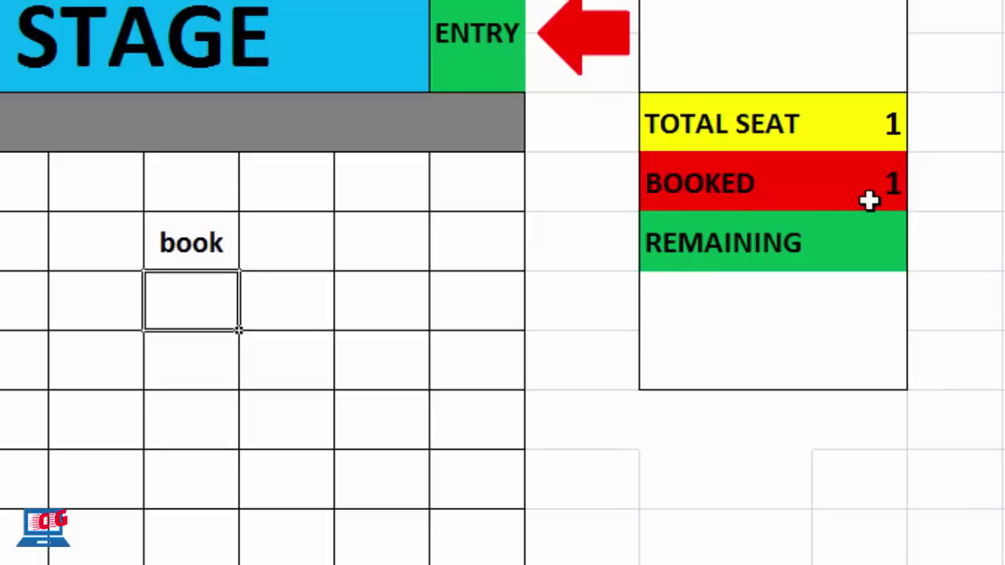
# Step: Clear the test booking from the seat and select the REMAINING value cell
pyautogui.click(282, 259)
pyautogui.click(283, 289)
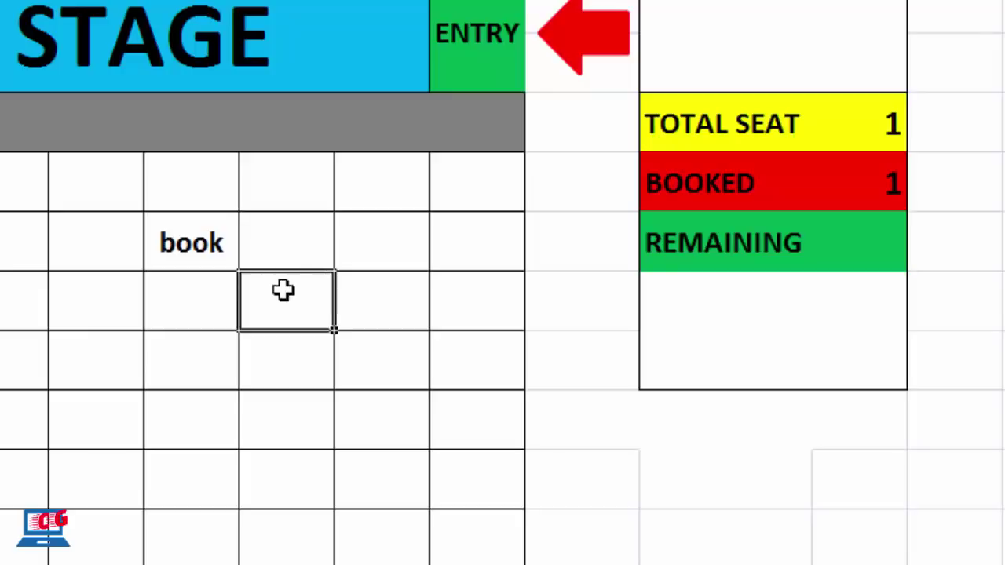
pyautogui.click(190, 296)
pyautogui.click(190, 252)
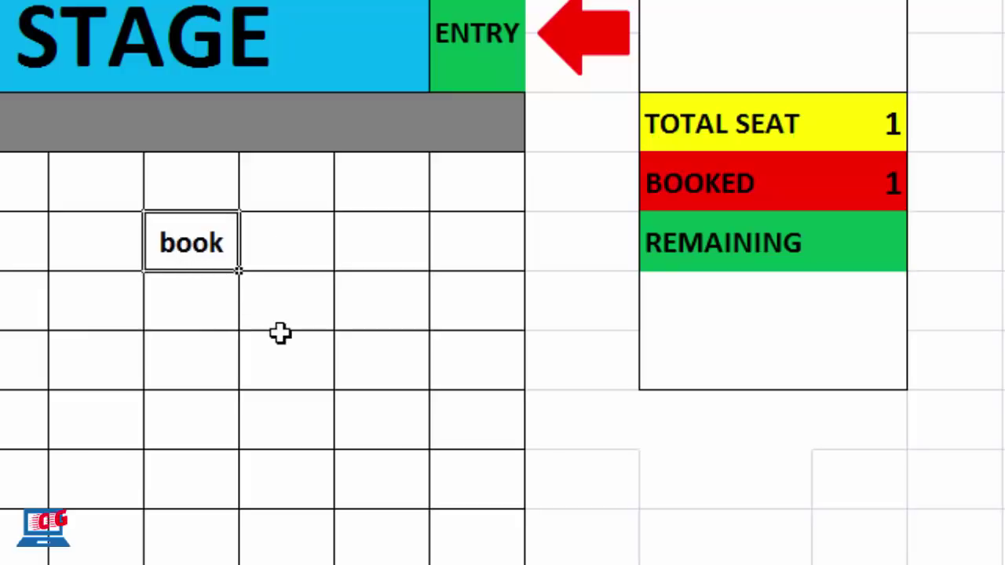
pyautogui.press('Delete')
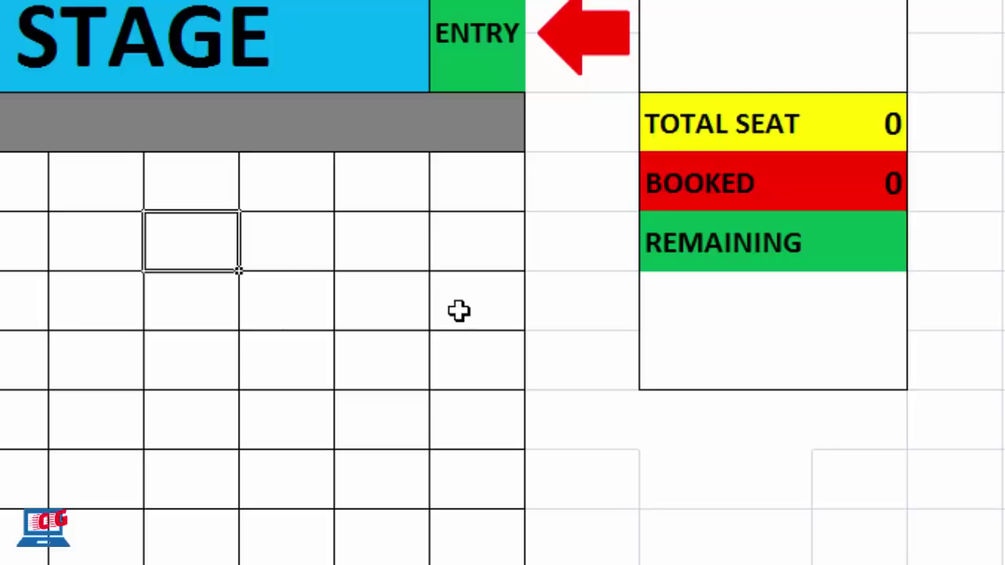
pyautogui.click(865, 251)
pyautogui.write('=')
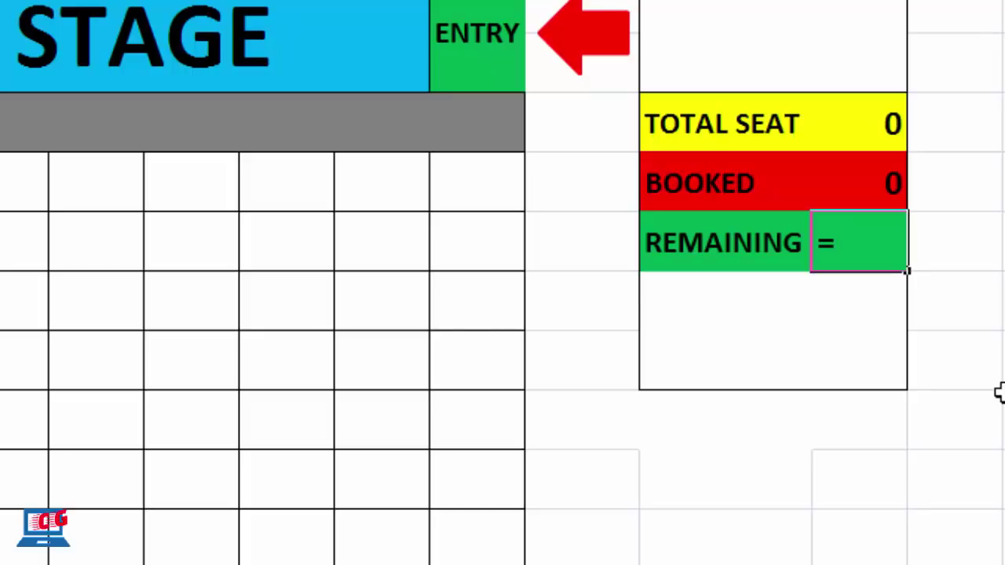
# Step: Enter =COUNTBLANK(B4:I12) in REMAINING so it counts 72 empty seats
pyautogui.write('cou')
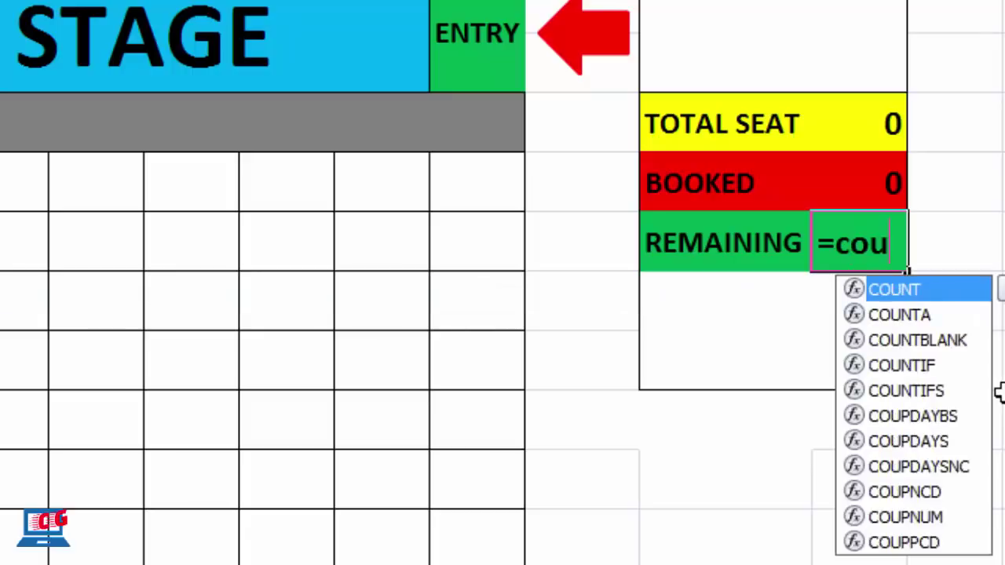
pyautogui.write('ntblan')
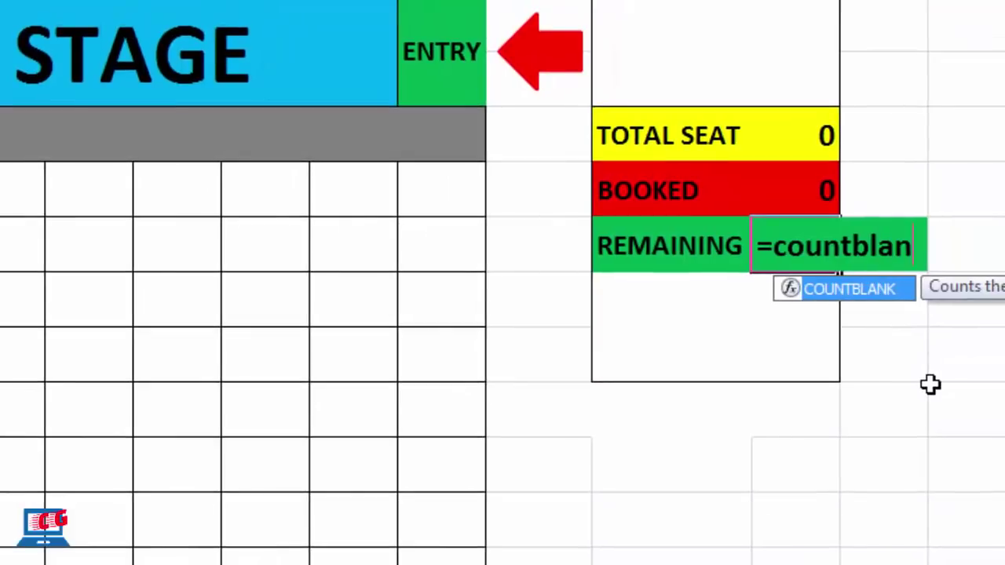
pyautogui.write('k(')
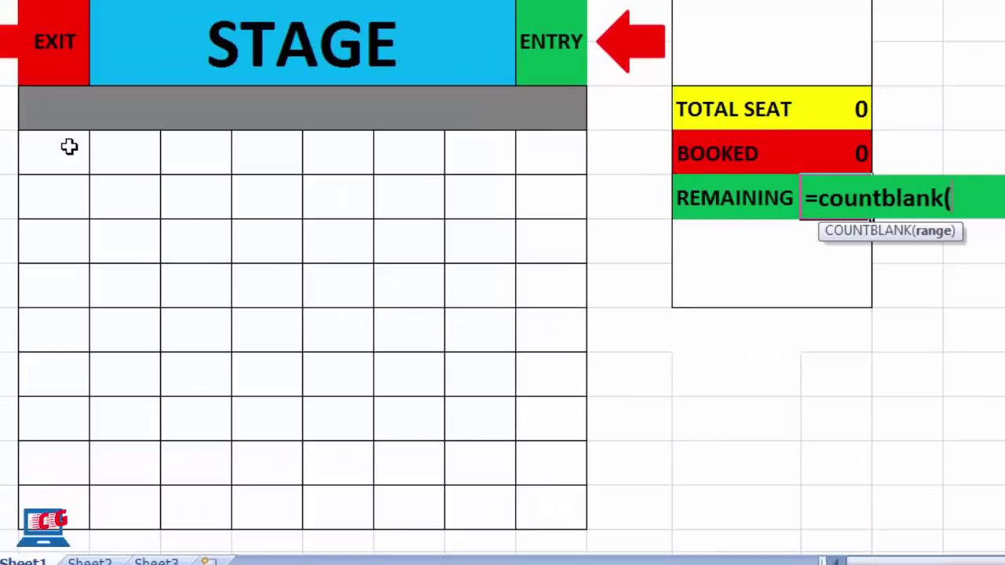
pyautogui.moveTo(64, 149); pyautogui.dragTo(549, 494)
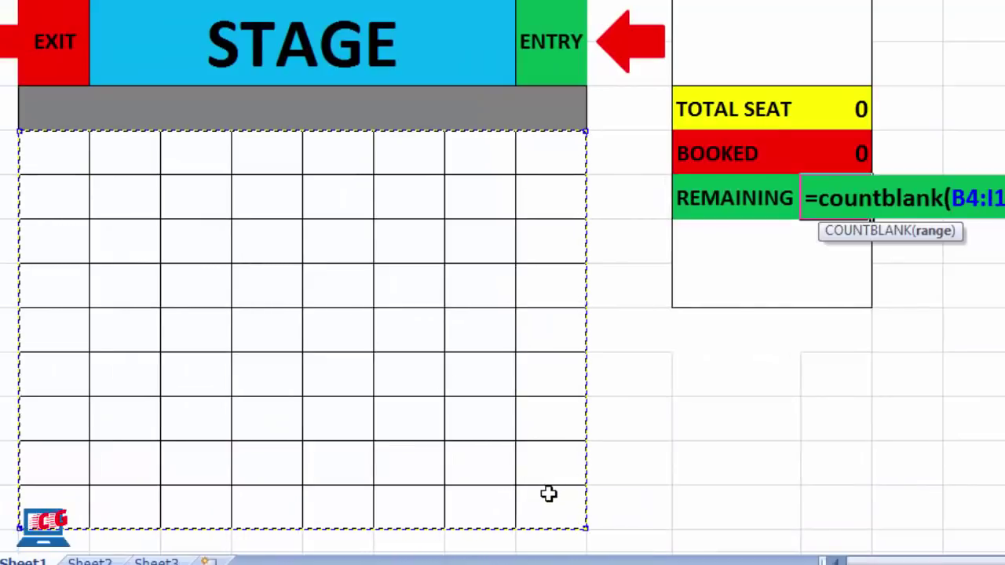
pyautogui.write(')')
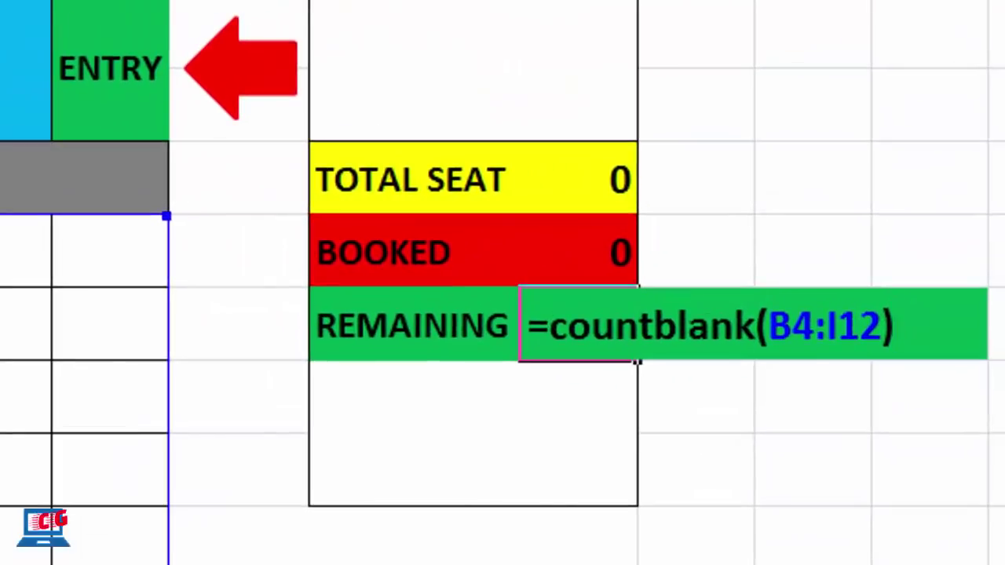
pyautogui.press('Return')
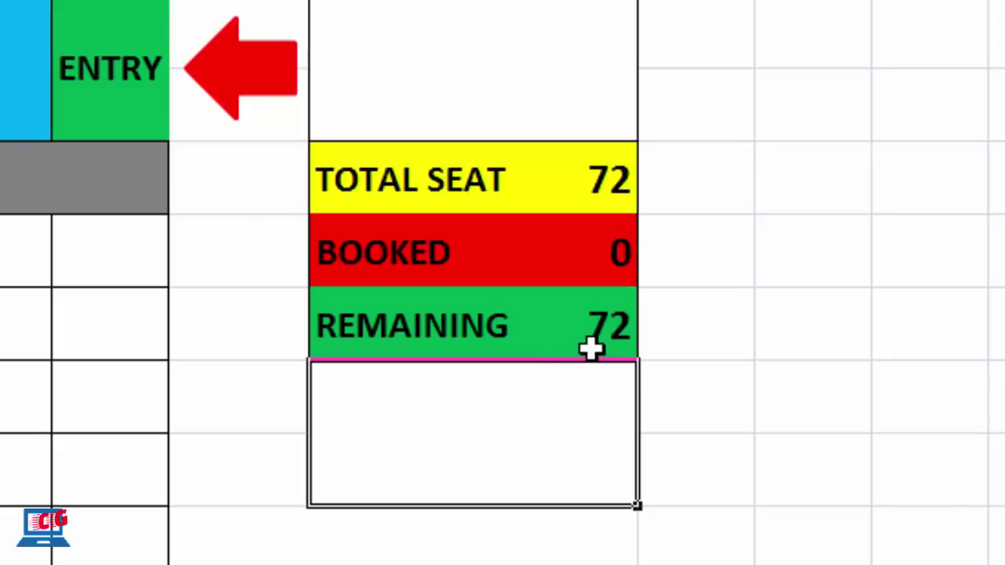
pyautogui.click(232, 278)
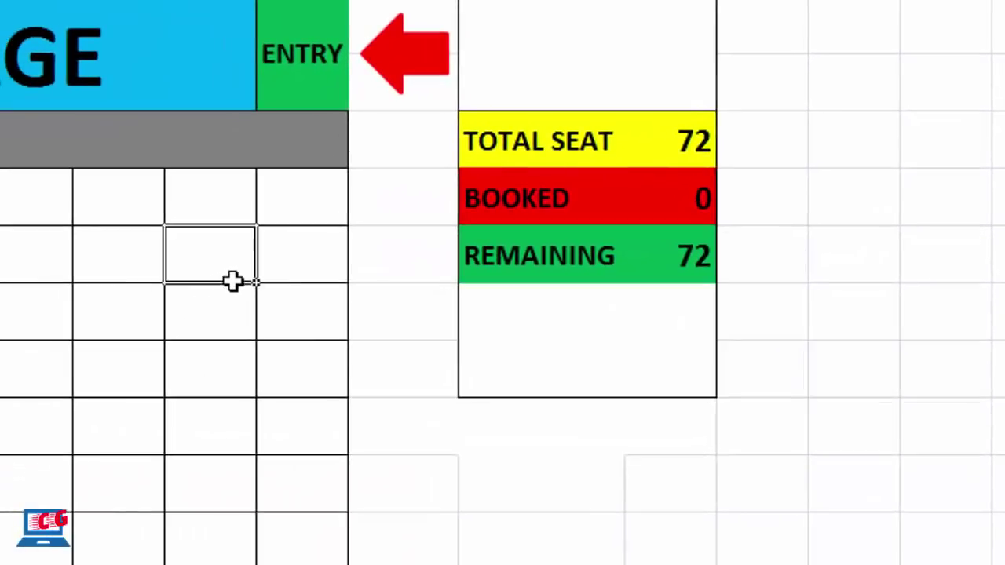
pyautogui.write('book')
pyautogui.press('Return')
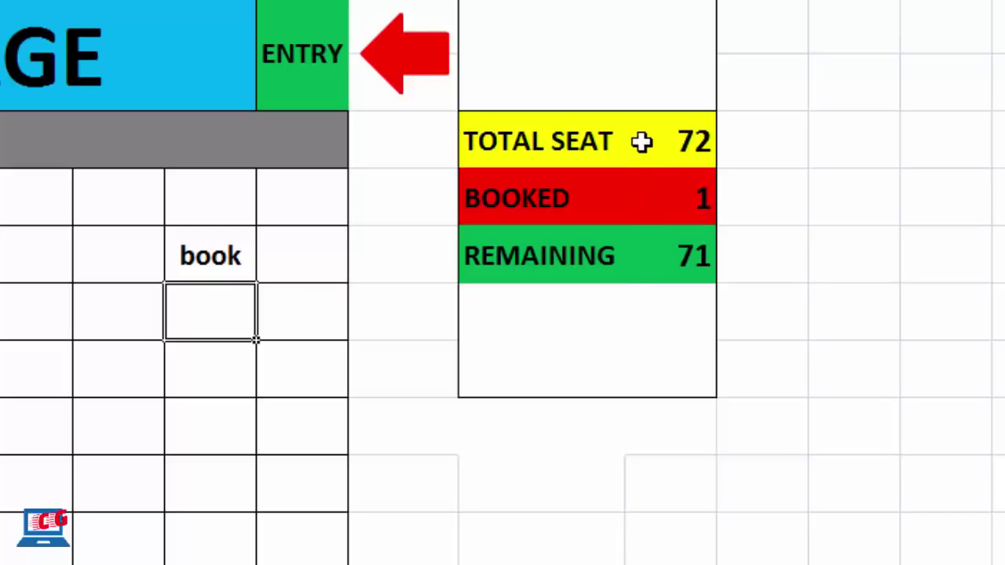
pyautogui.click(203, 253)
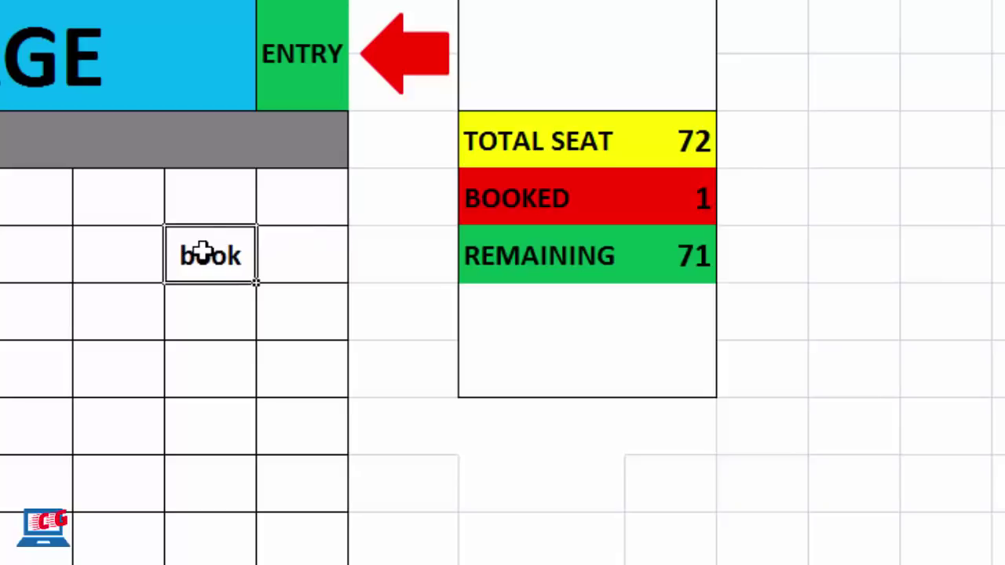
pyautogui.press('Delete')
pyautogui.click(508, 324)
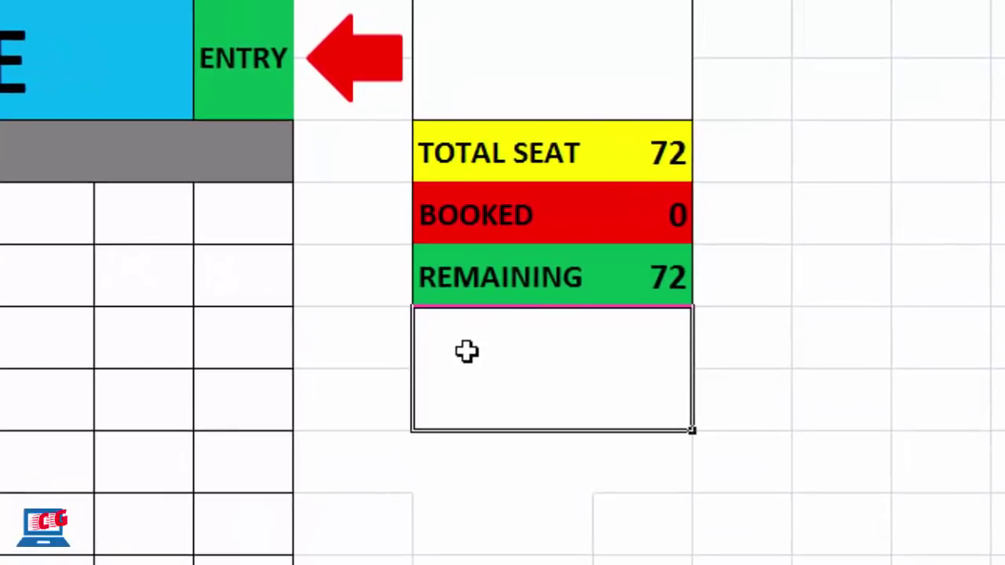
# Step: Enter =IF(L5<20,"Only "&L5&" Seats remaining") in the box below REMAINING
pyautogui.write('=')
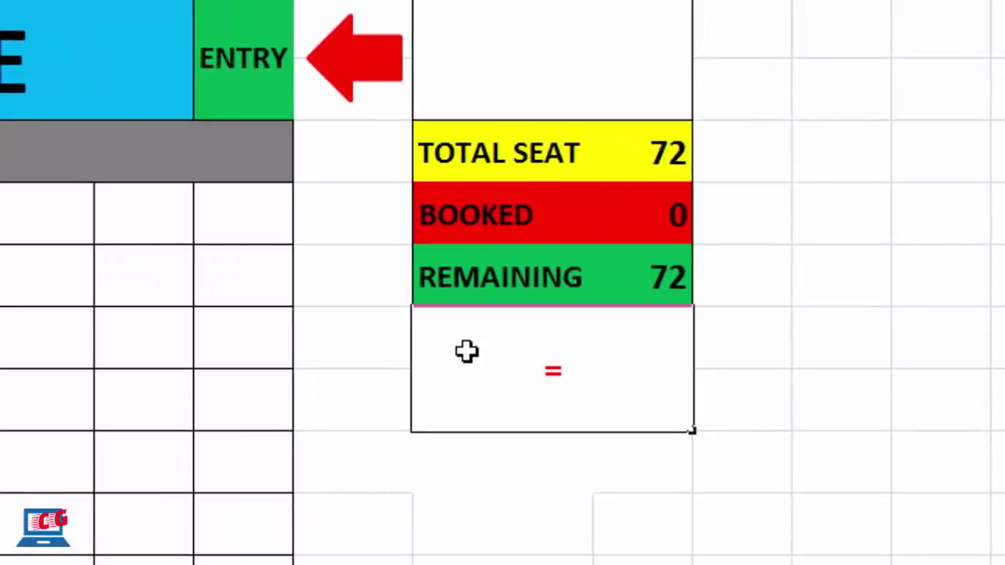
pyautogui.write('if')
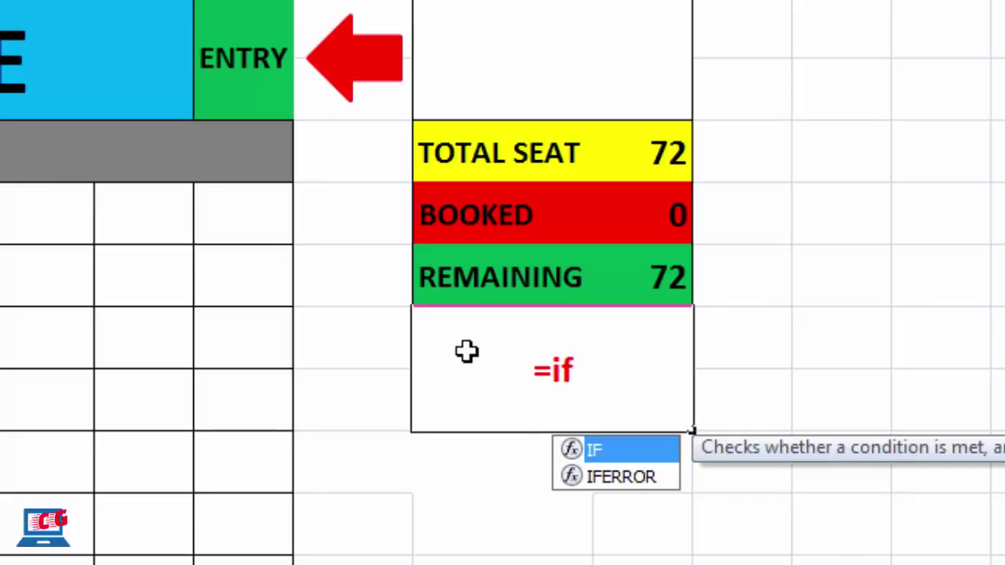
pyautogui.write('(')
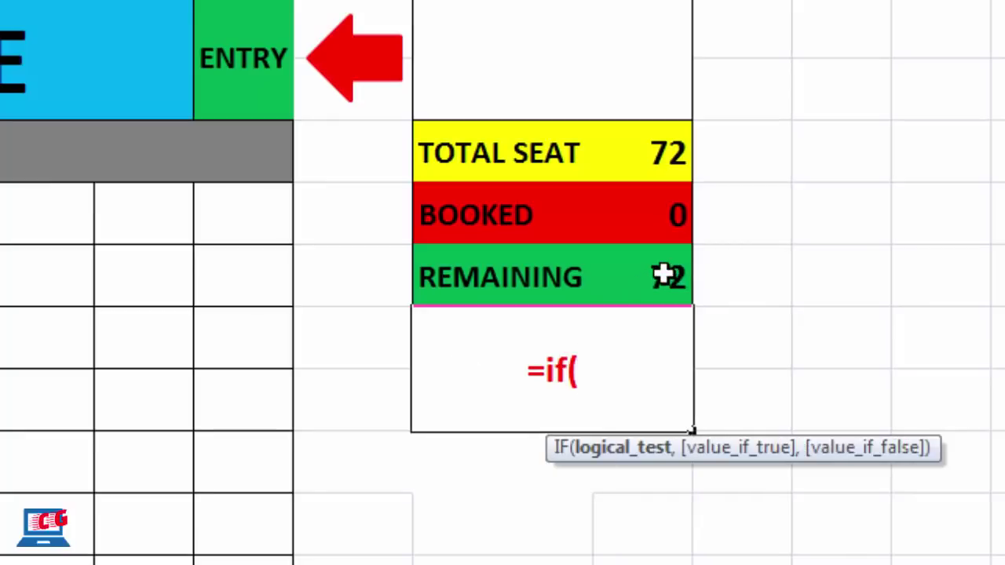
pyautogui.click(669, 277)
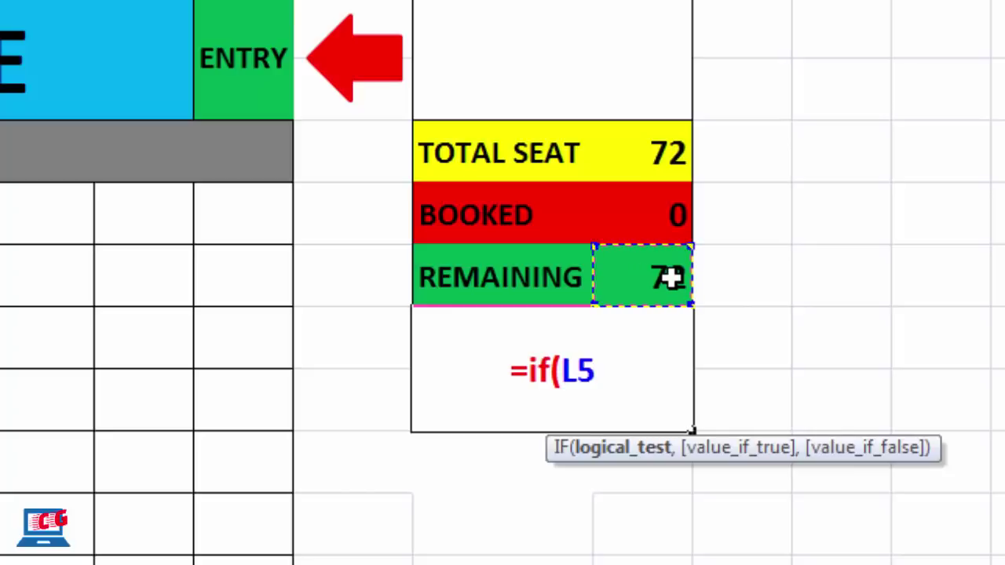
pyautogui.write('<')
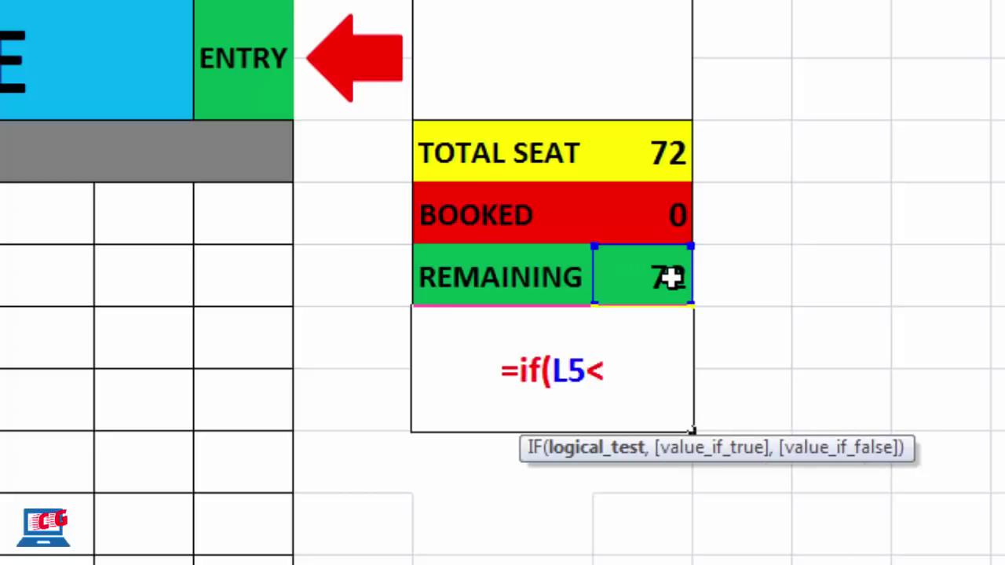
pyautogui.write('20')
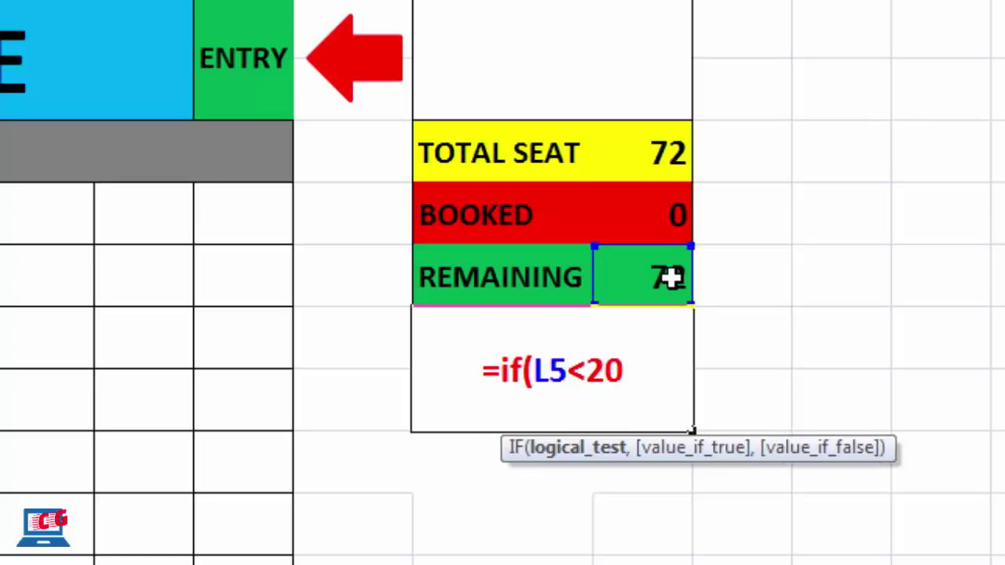
pyautogui.write(',')
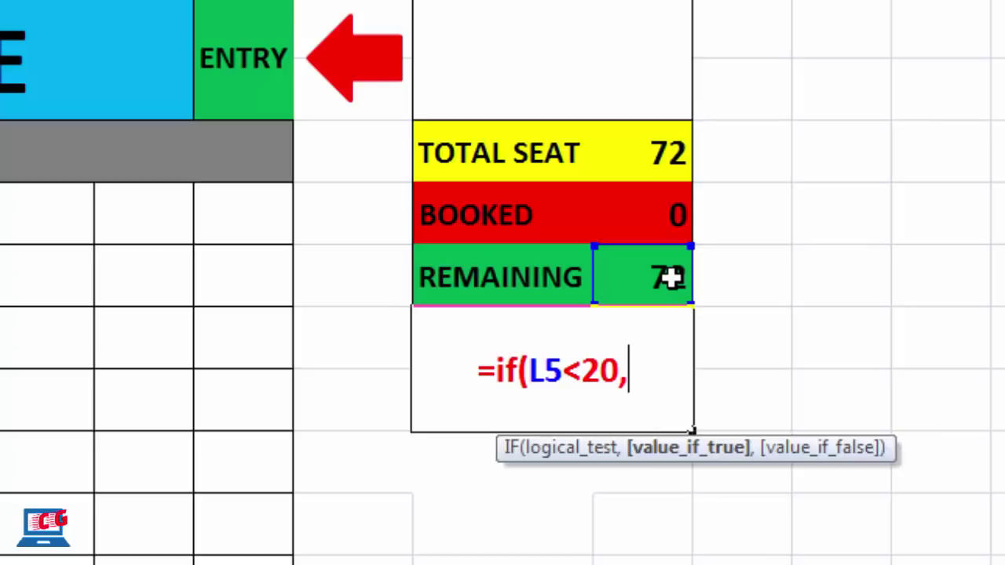
pyautogui.write('"')
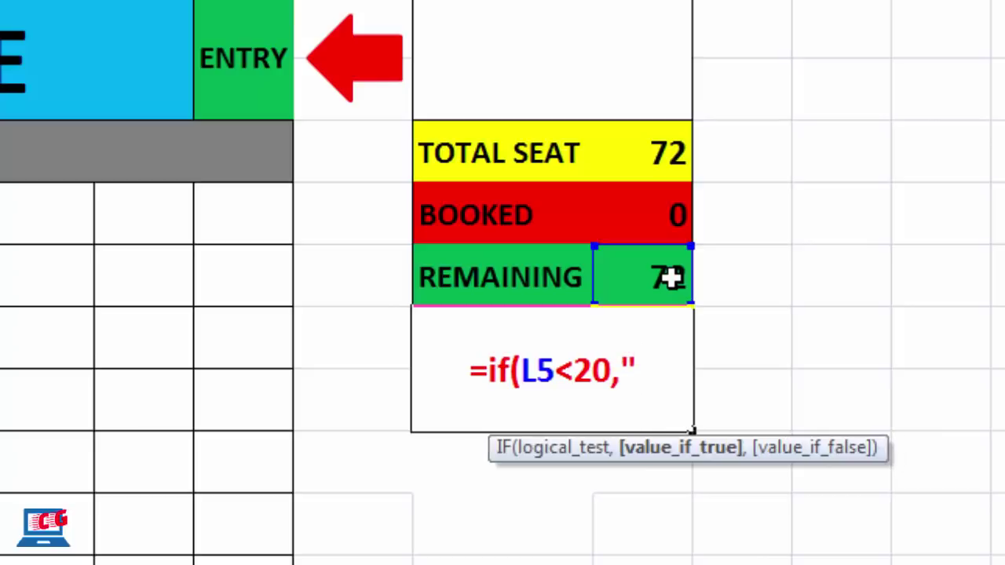
pyautogui.write('onl')
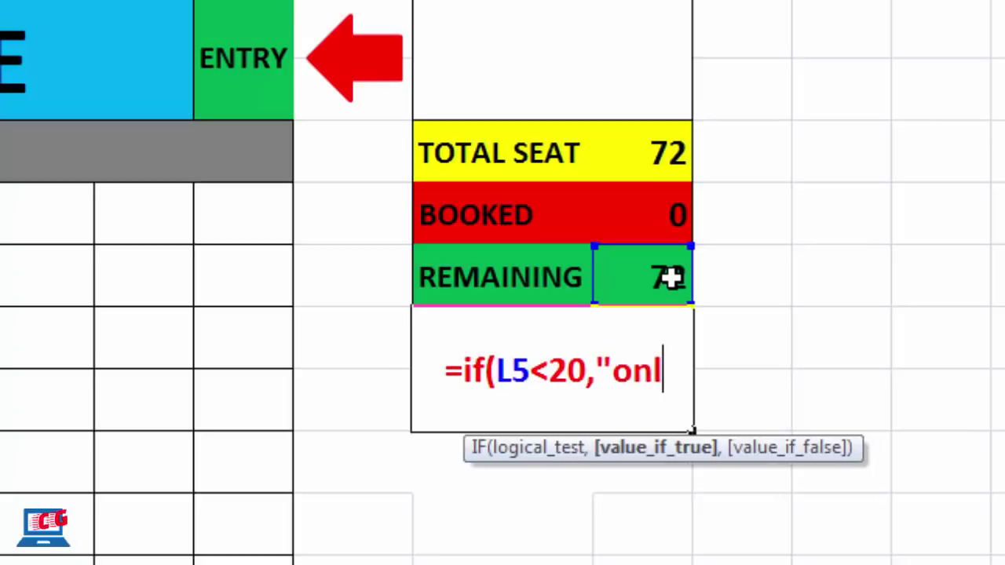
pyautogui.press('BackSpace')
pyautogui.press('BackSpace')
pyautogui.press('BackSpace')
pyautogui.write('O')
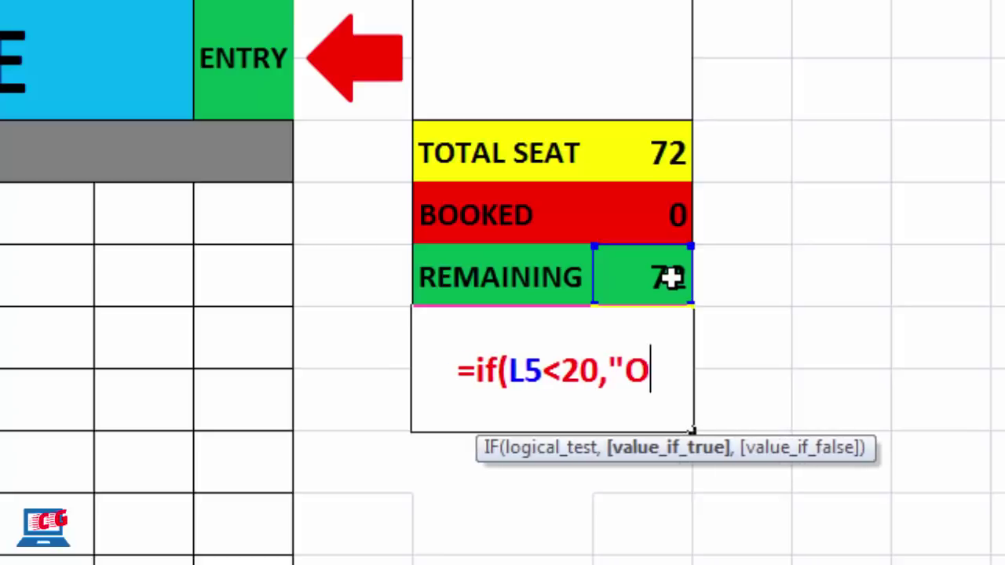
pyautogui.write('nly')
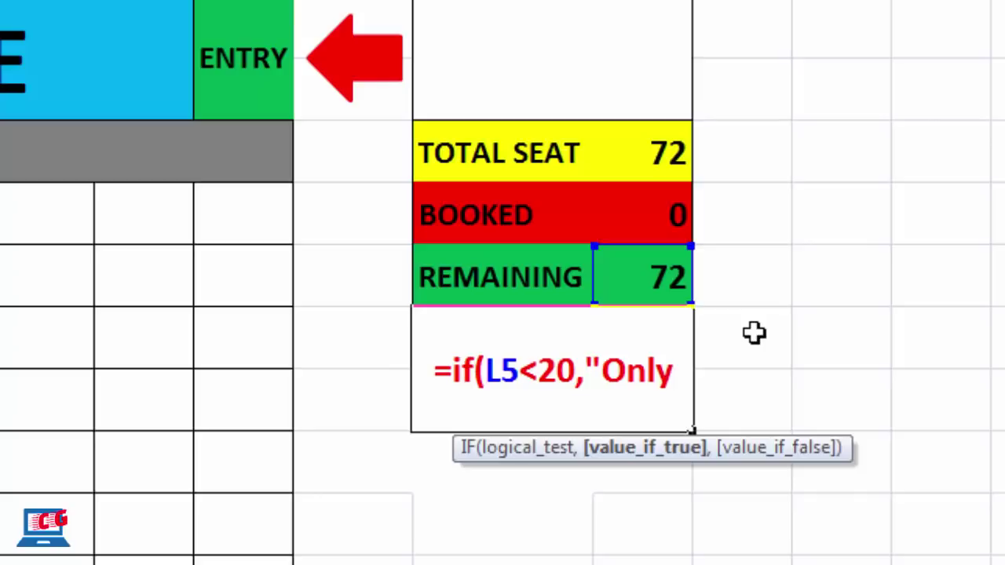
pyautogui.write('"')
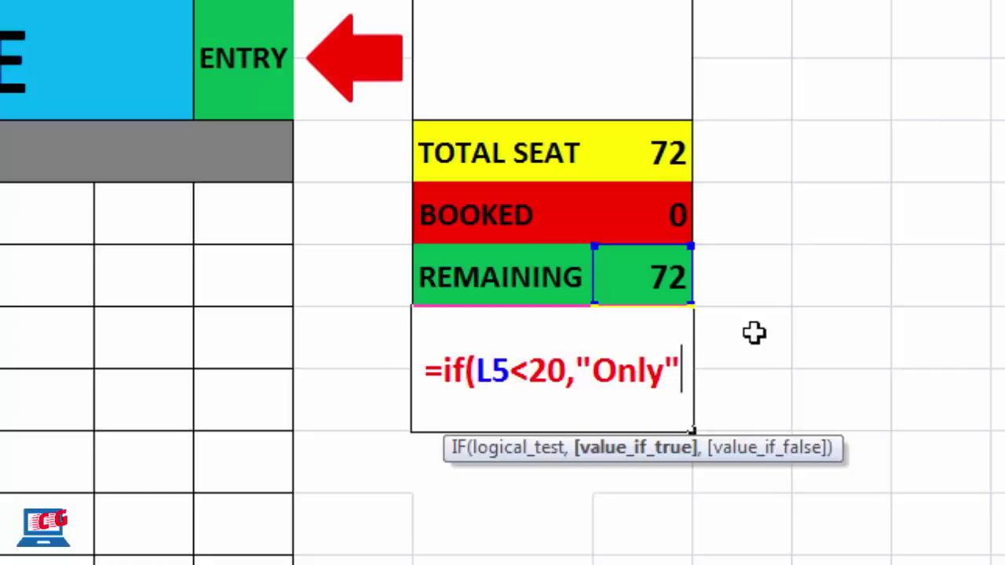
pyautogui.press('BackSpace')
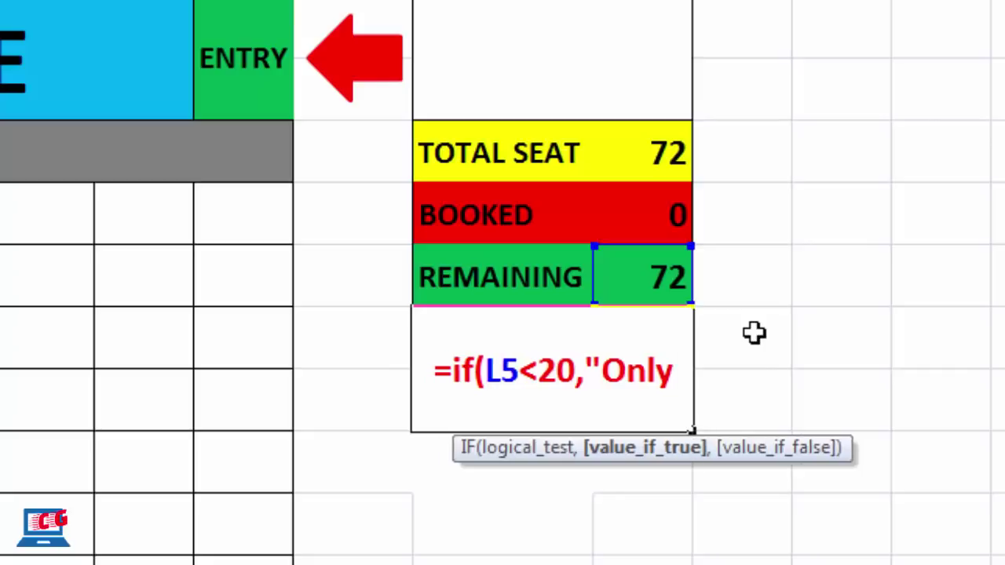
pyautogui.write('"')
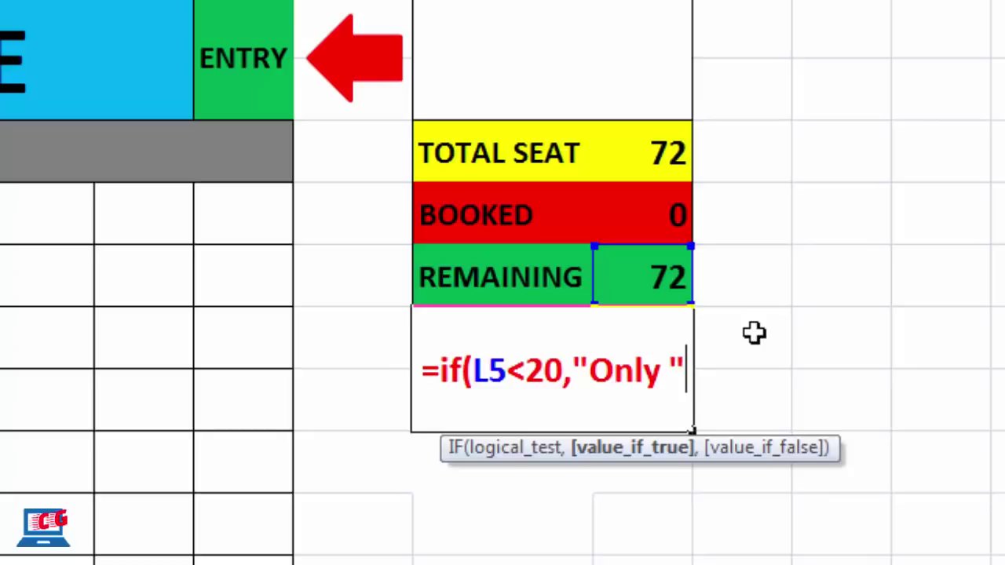
pyautogui.write('&')
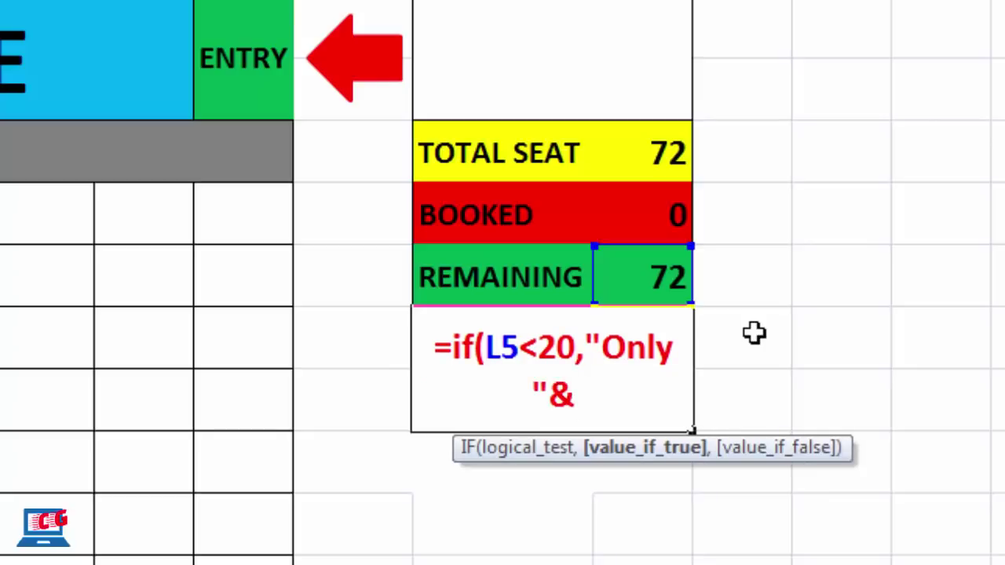
pyautogui.click(657, 276)
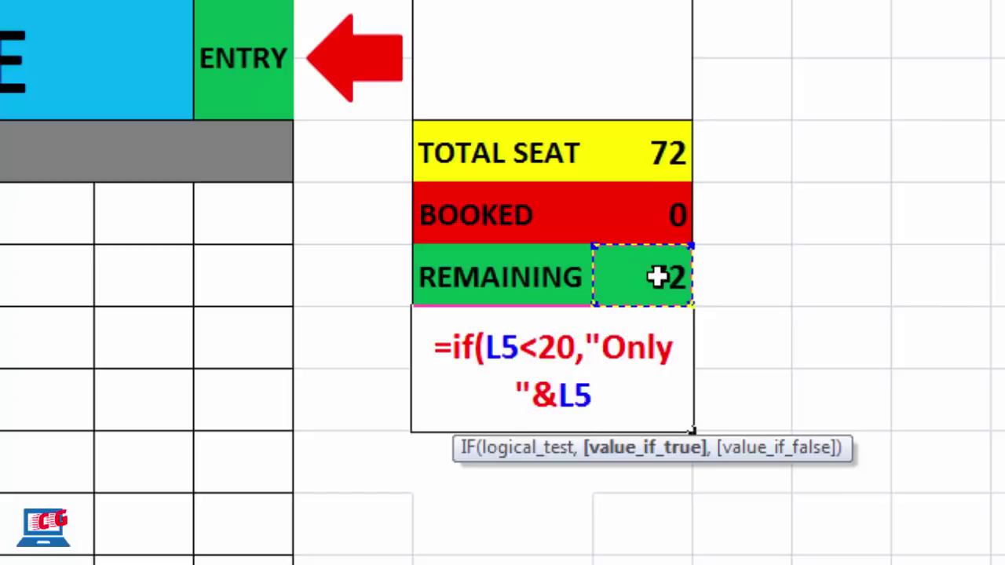
pyautogui.write('&')
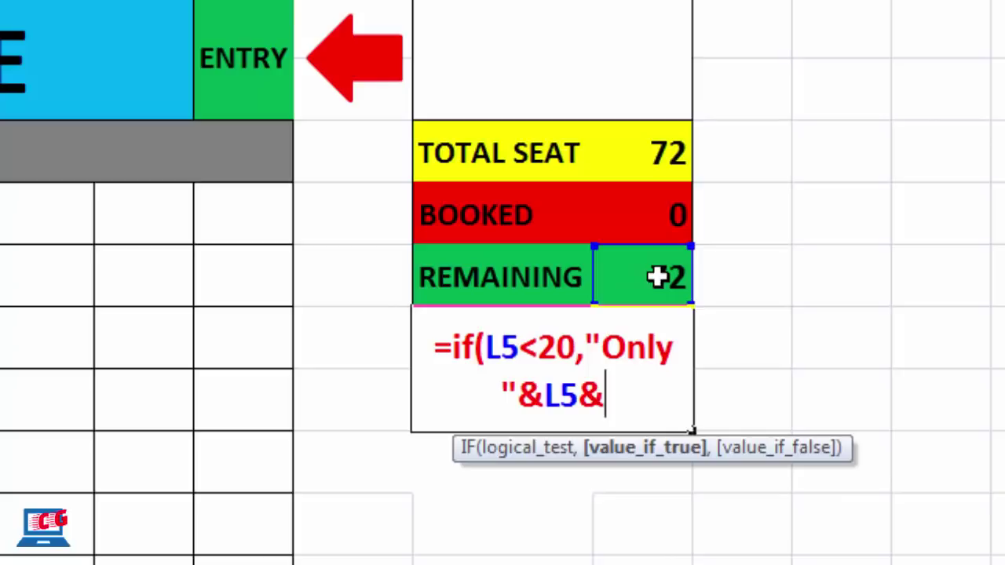
pyautogui.write('" ')
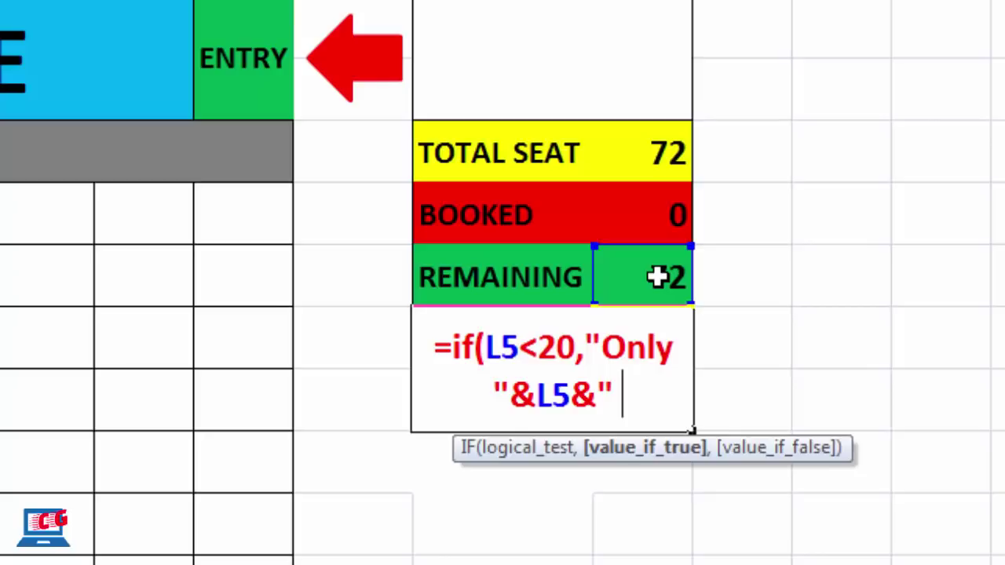
pyautogui.write('Se')
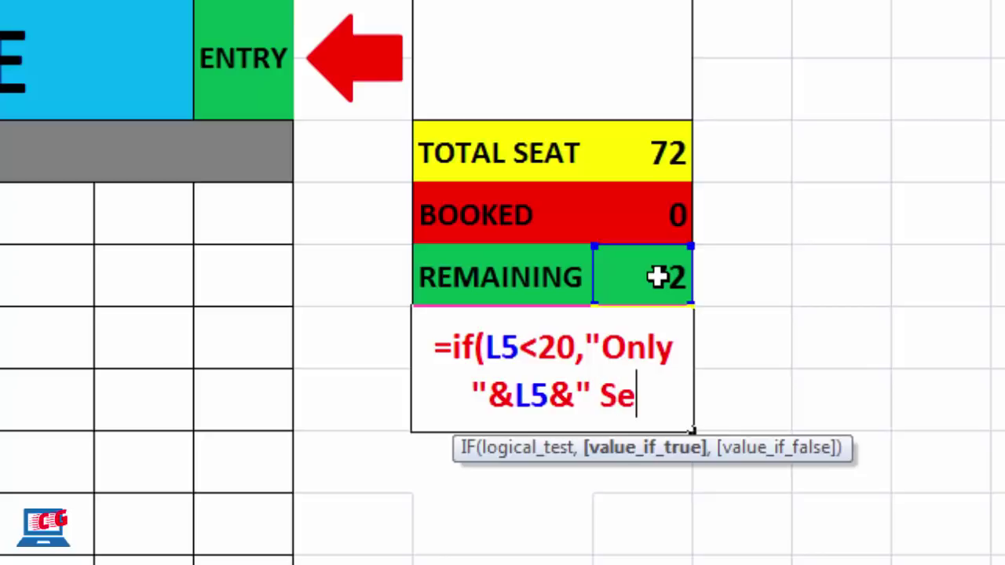
pyautogui.write('ats')
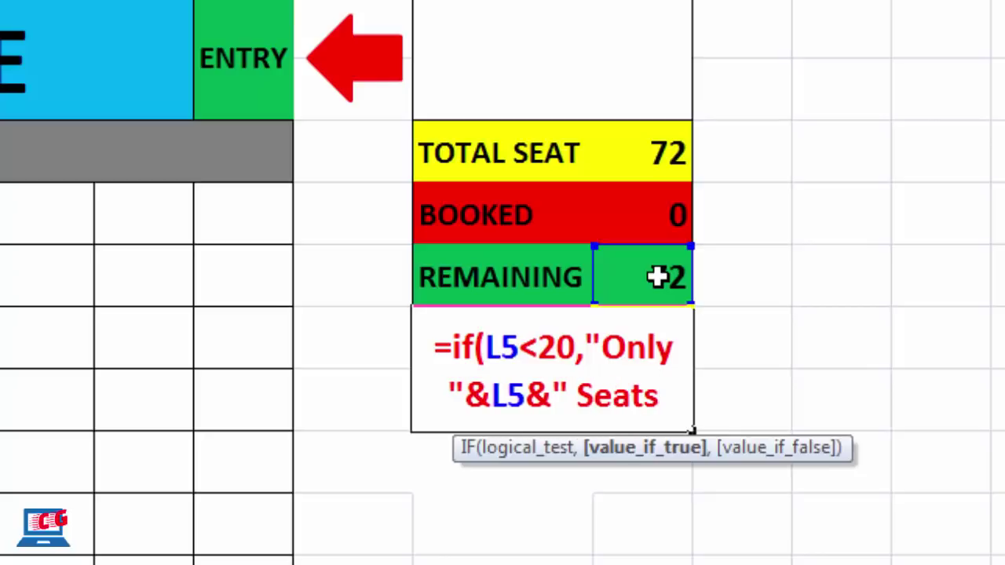
pyautogui.write(' rem')
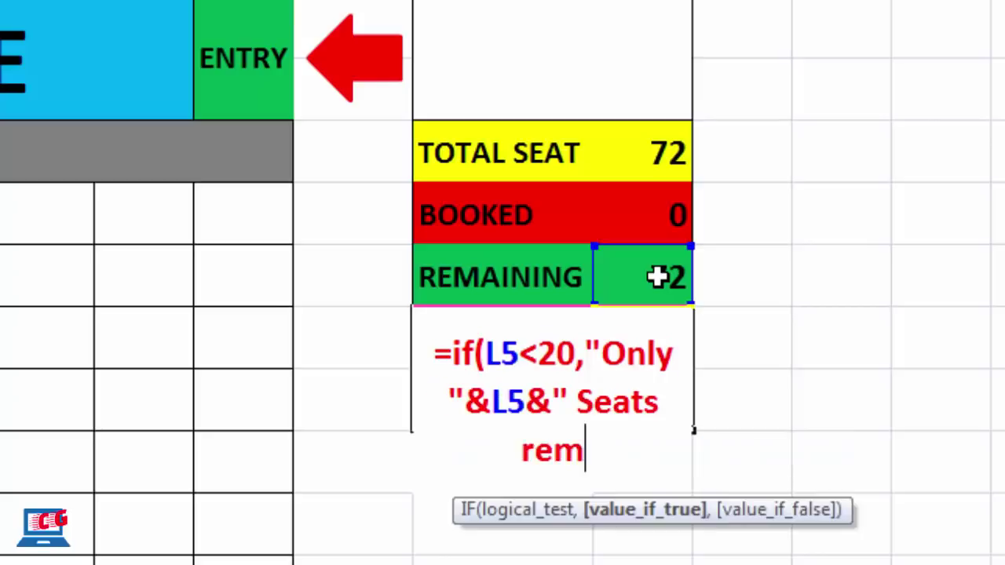
pyautogui.write('aining"')
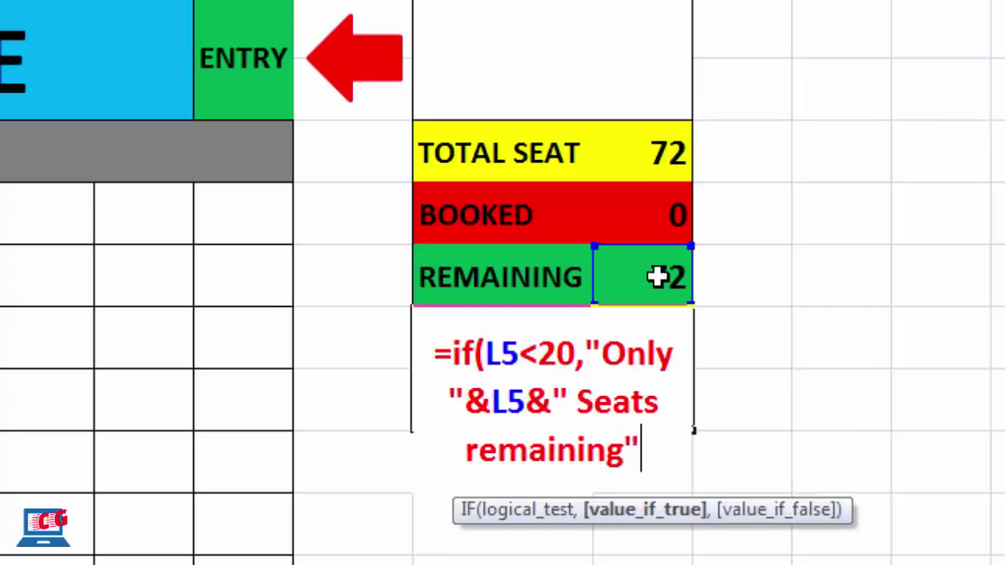
pyautogui.write(')')
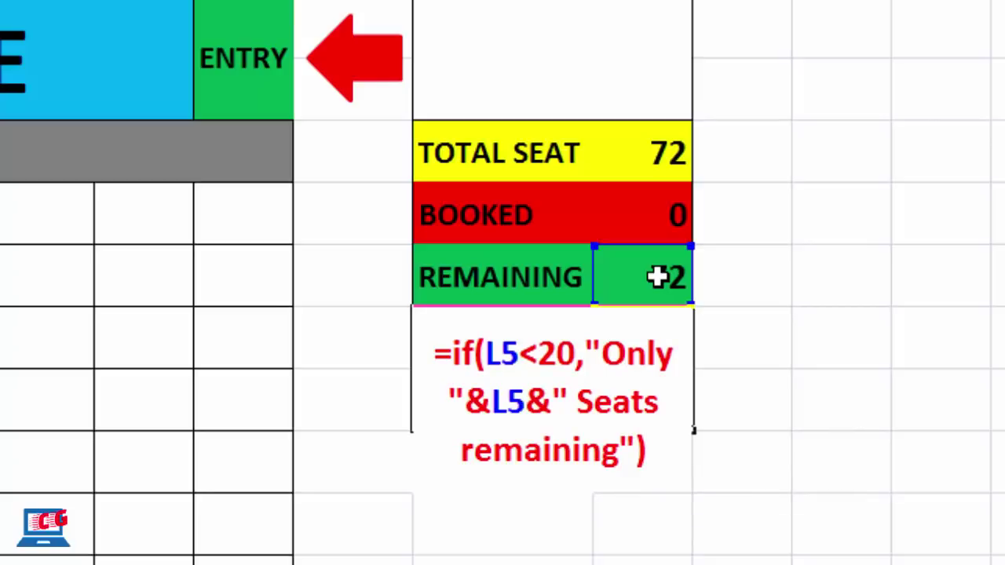
pyautogui.press('Return')
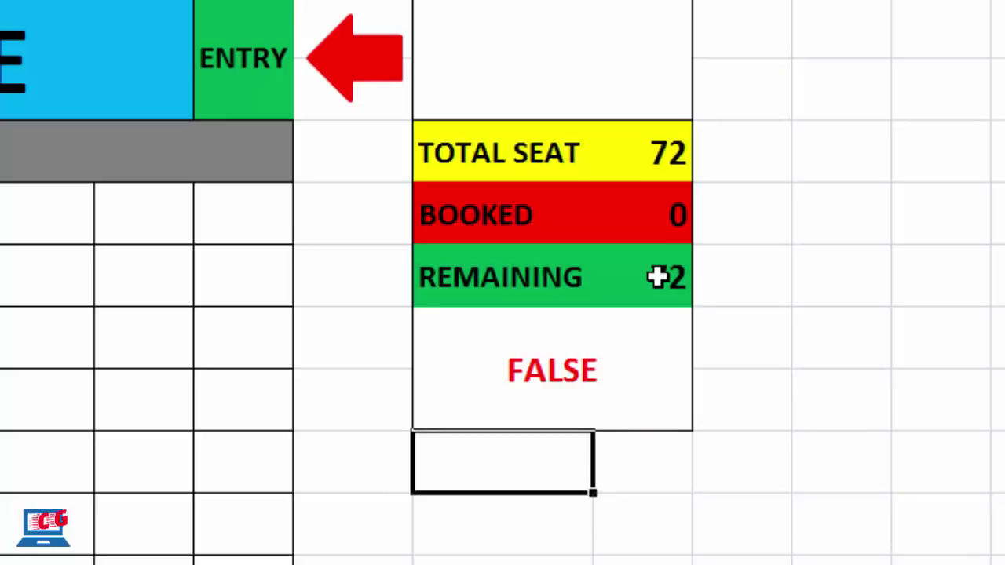
# Step: Edit the IF formula to add an empty "" false result so it shows blank instead of FALSE
pyautogui.press('Up')
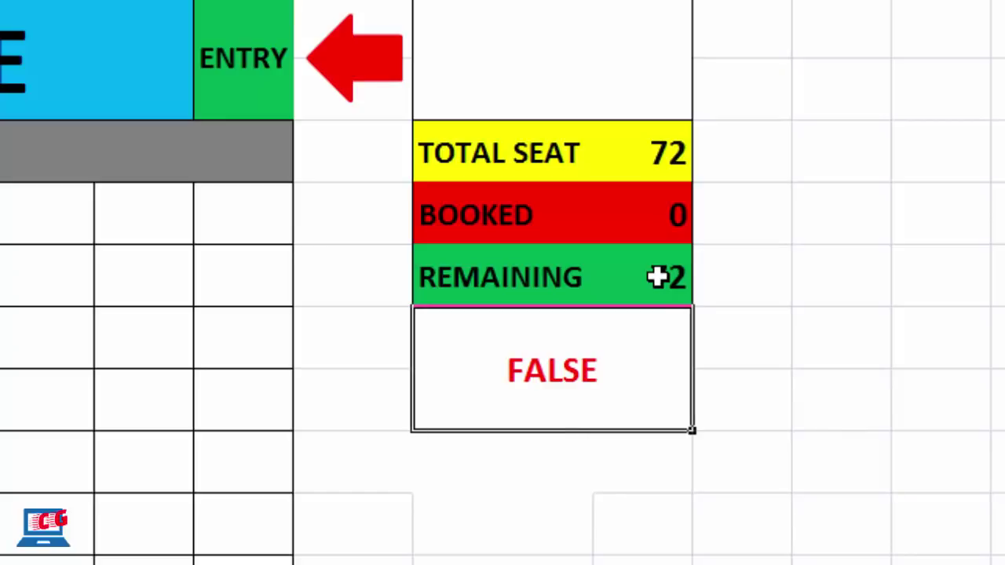
pyautogui.press('F2')
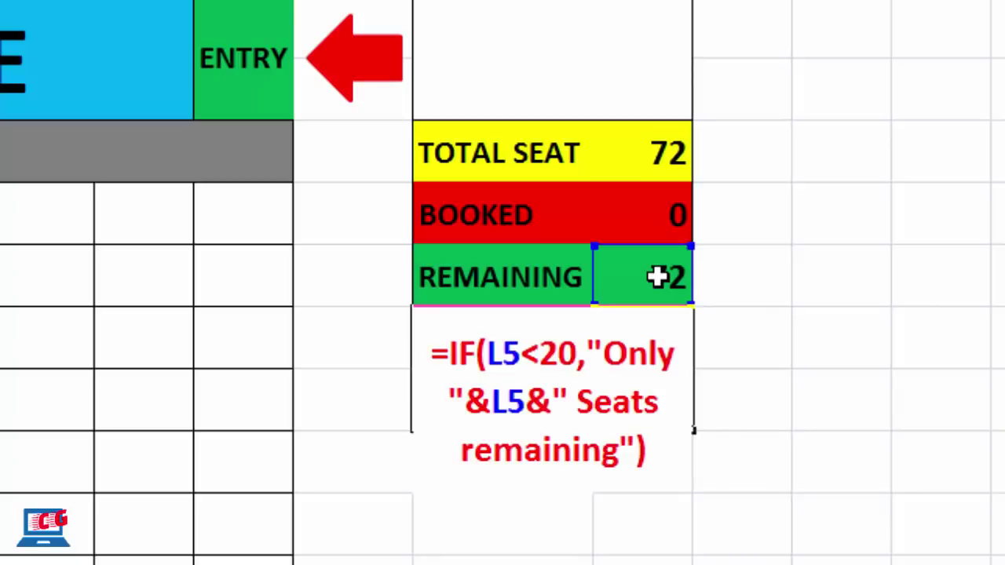
pyautogui.click(638, 454)
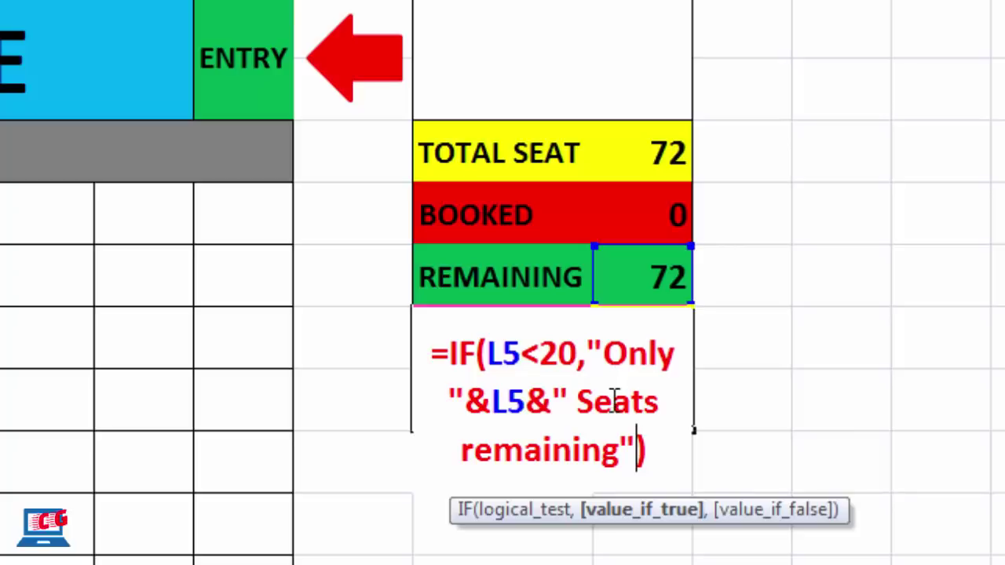
pyautogui.click(573, 398)
pyautogui.write(',')
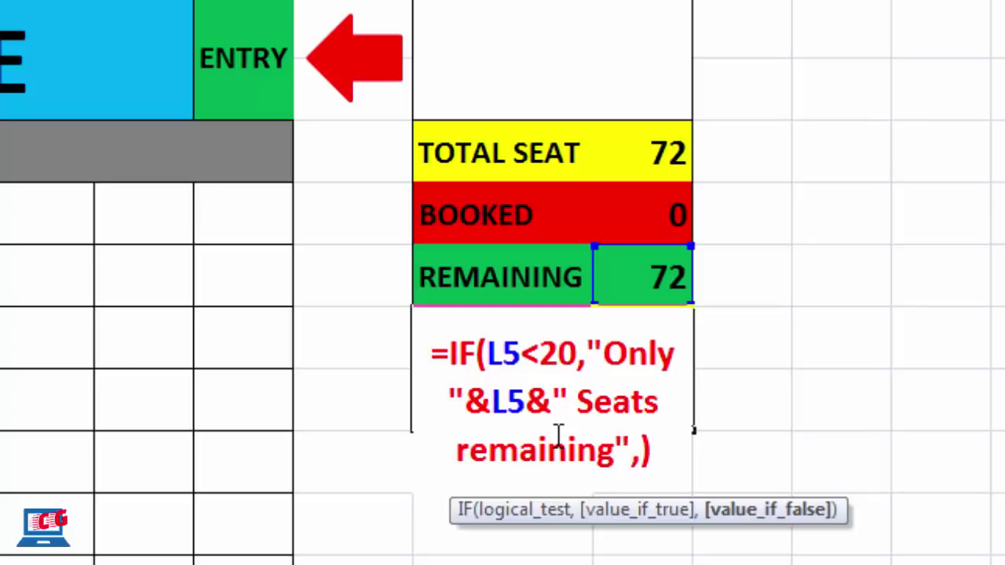
pyautogui.write('""')
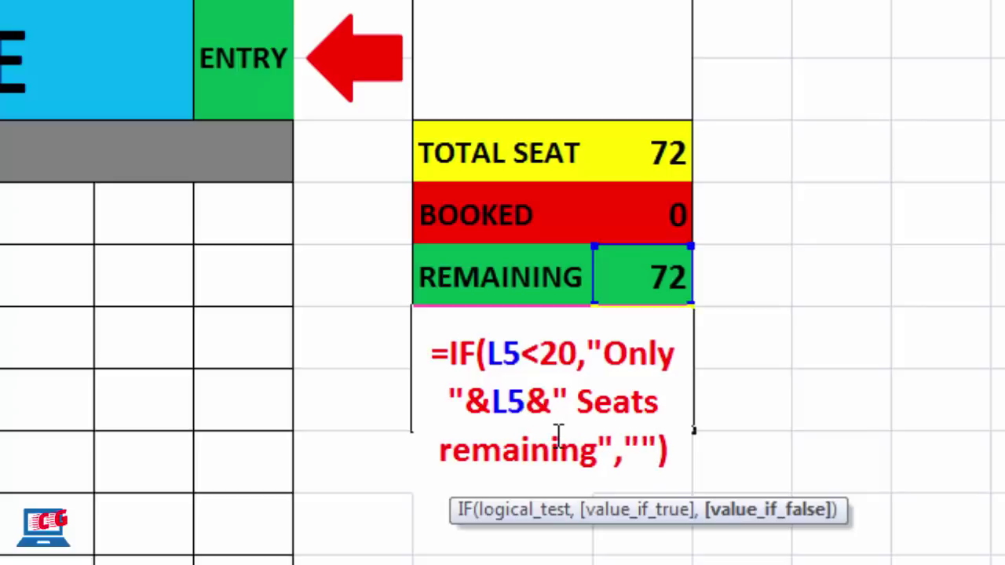
pyautogui.press('Return')
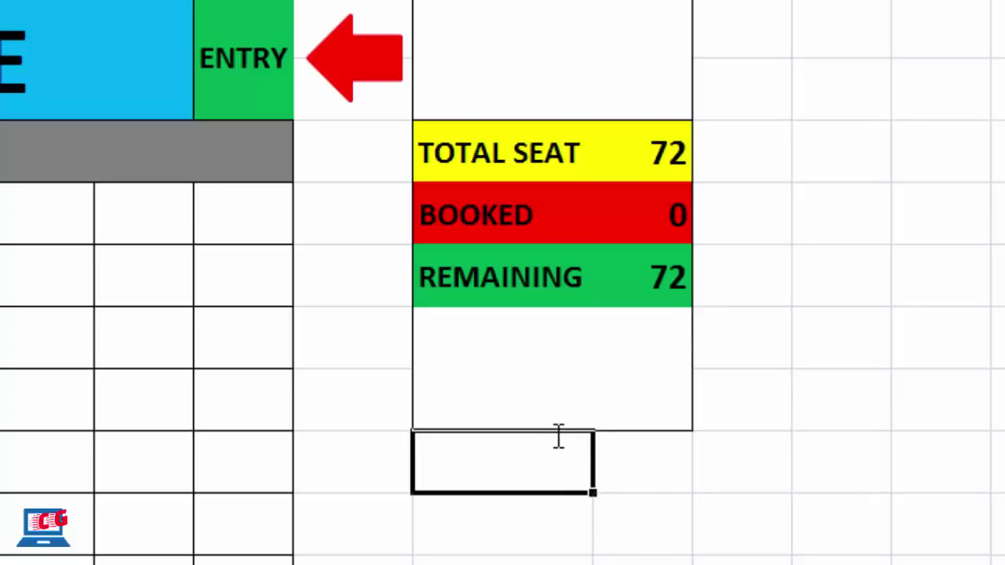
# Step: Enter =IF(L5=0,"House Full","") in the merged box above TOTAL SEAT
pyautogui.click(608, 367)
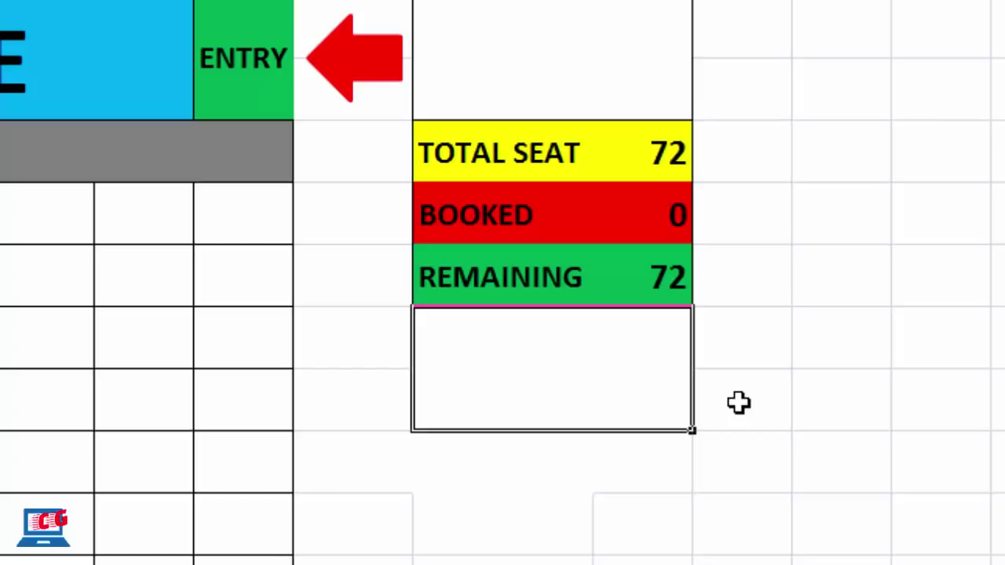
pyautogui.click(517, 76)
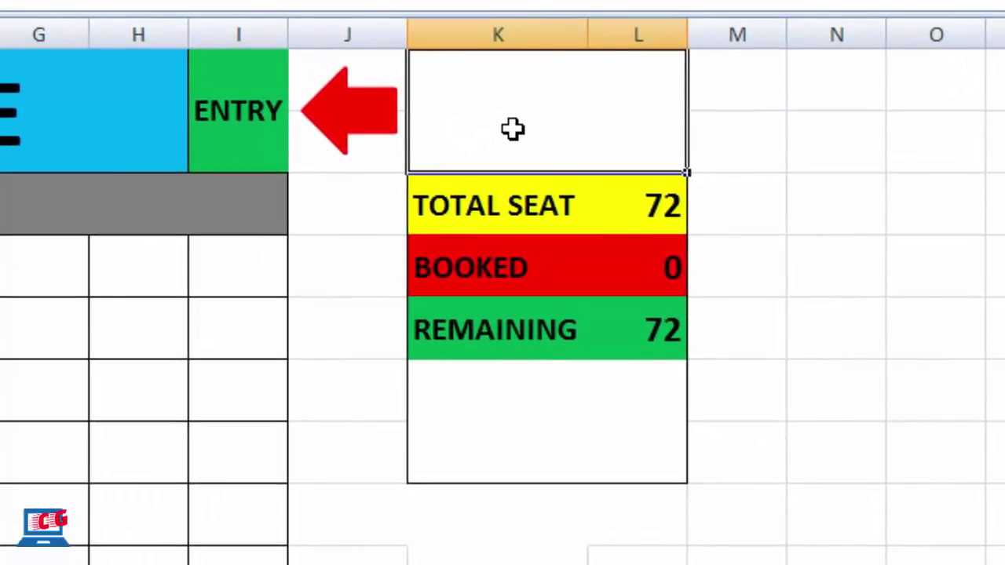
pyautogui.write('=')
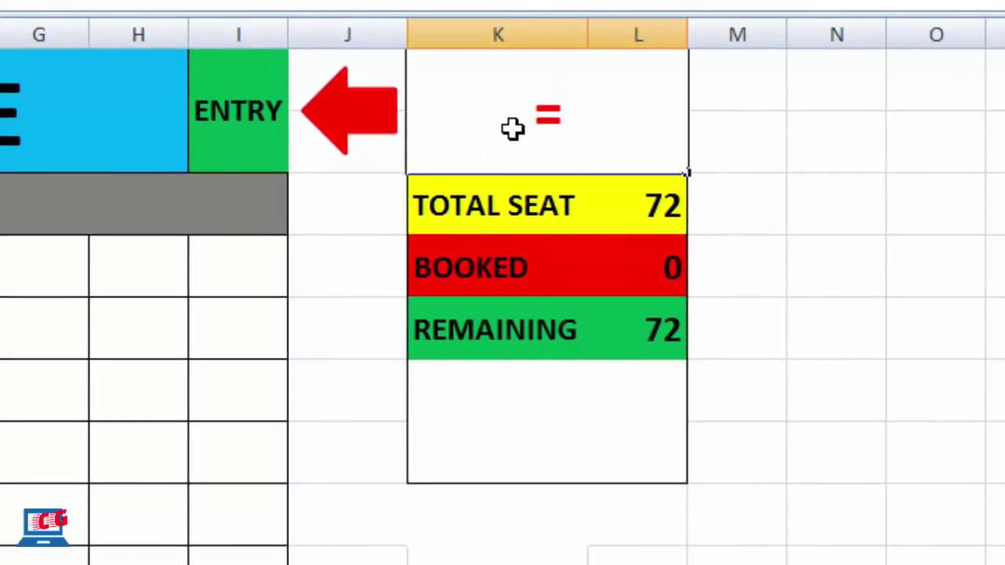
pyautogui.write('if(')
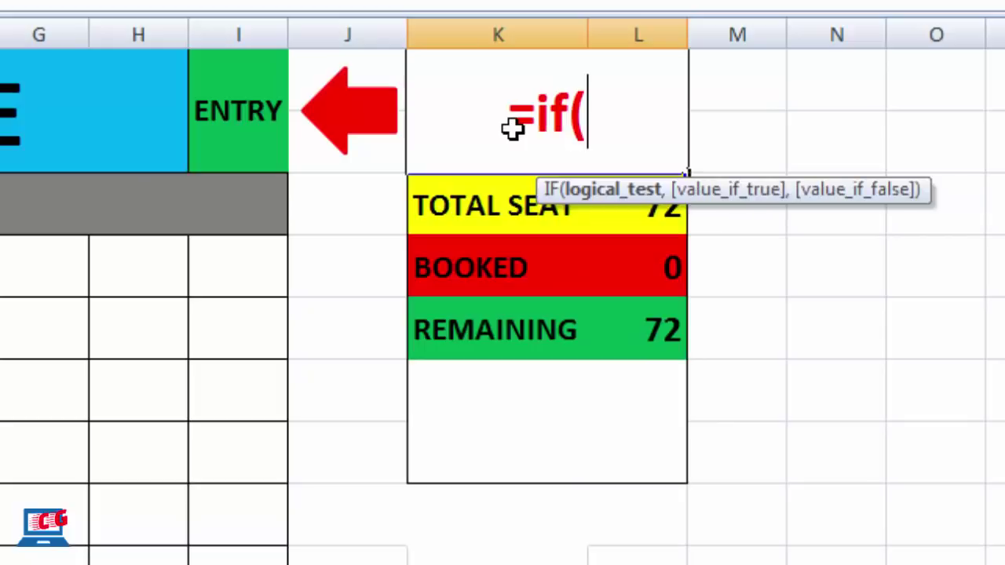
pyautogui.click(656, 332)
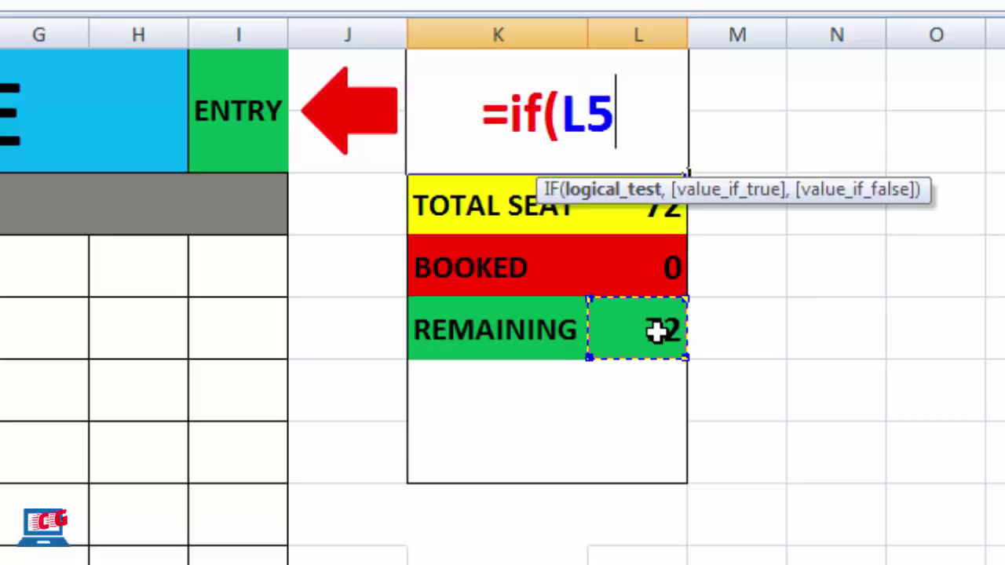
pyautogui.write('=0')
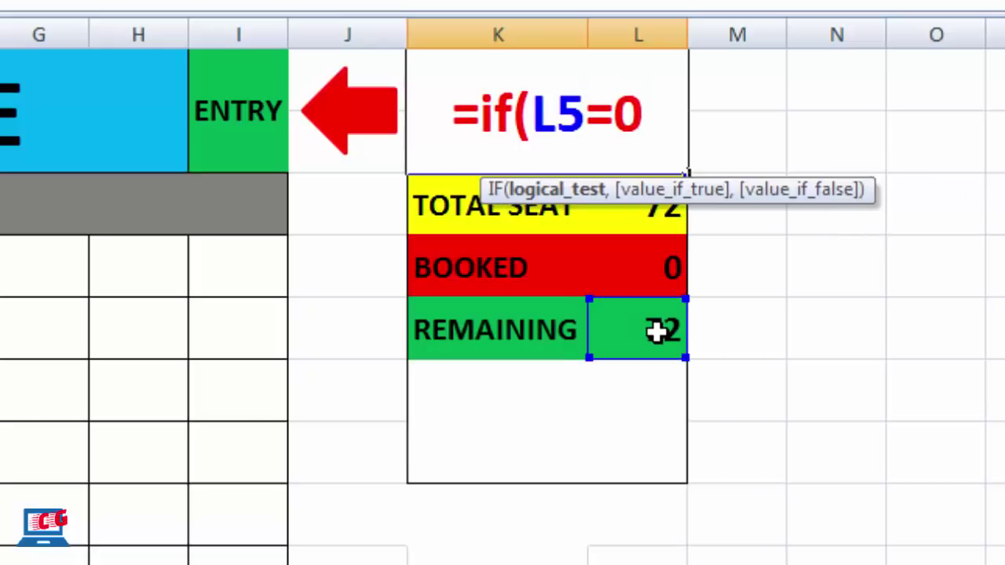
pyautogui.write(',')
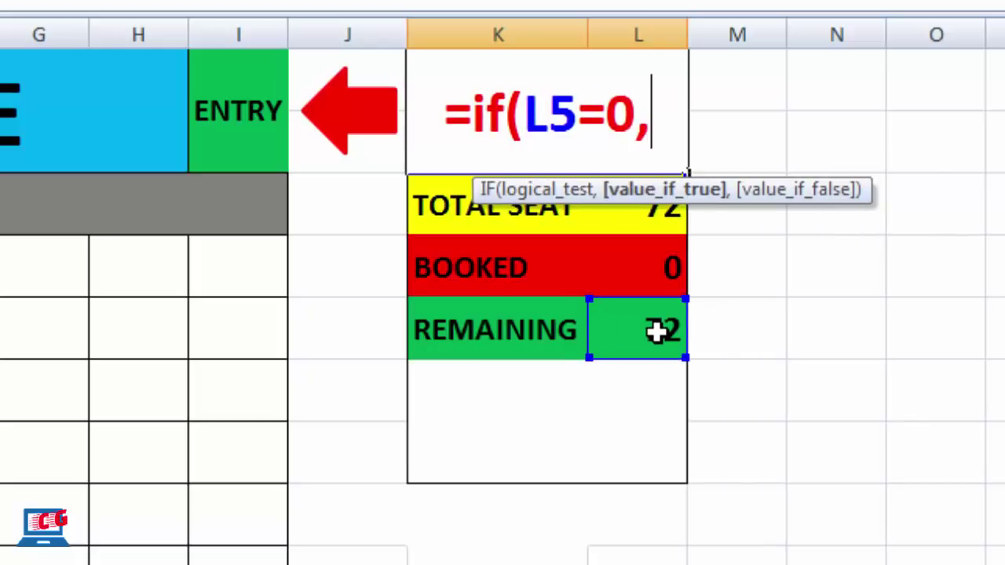
pyautogui.write('"')
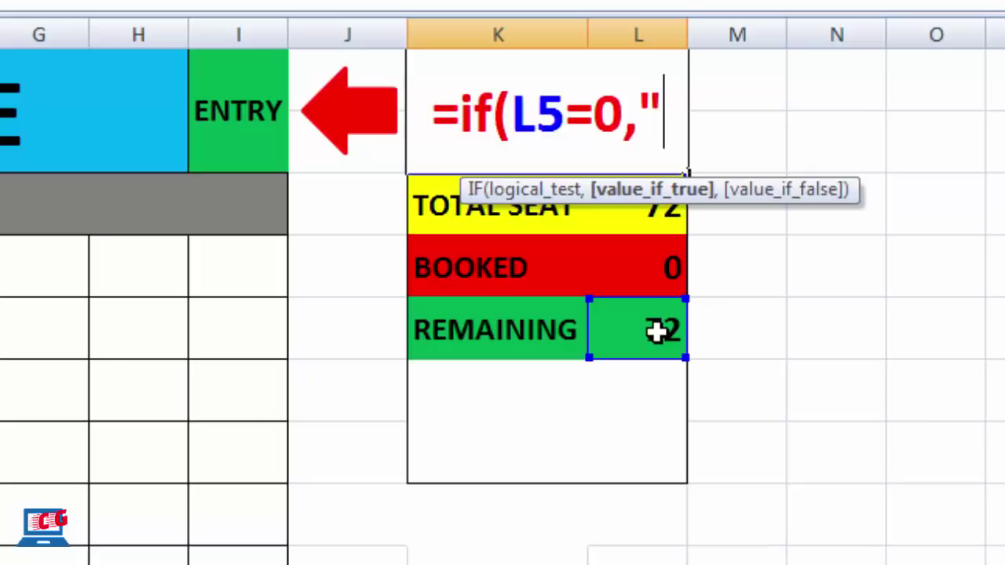
pyautogui.write('H')
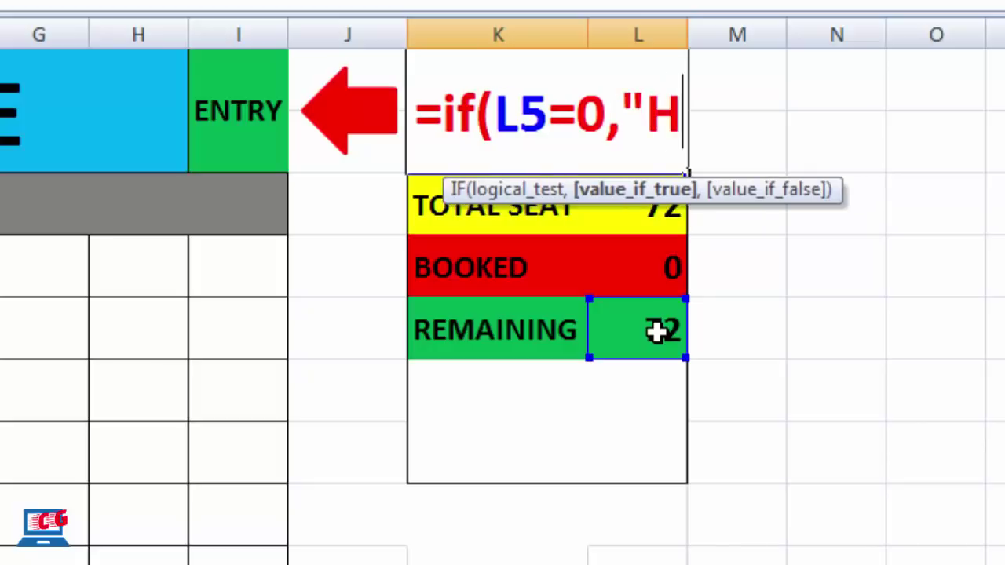
pyautogui.write('ouse F')
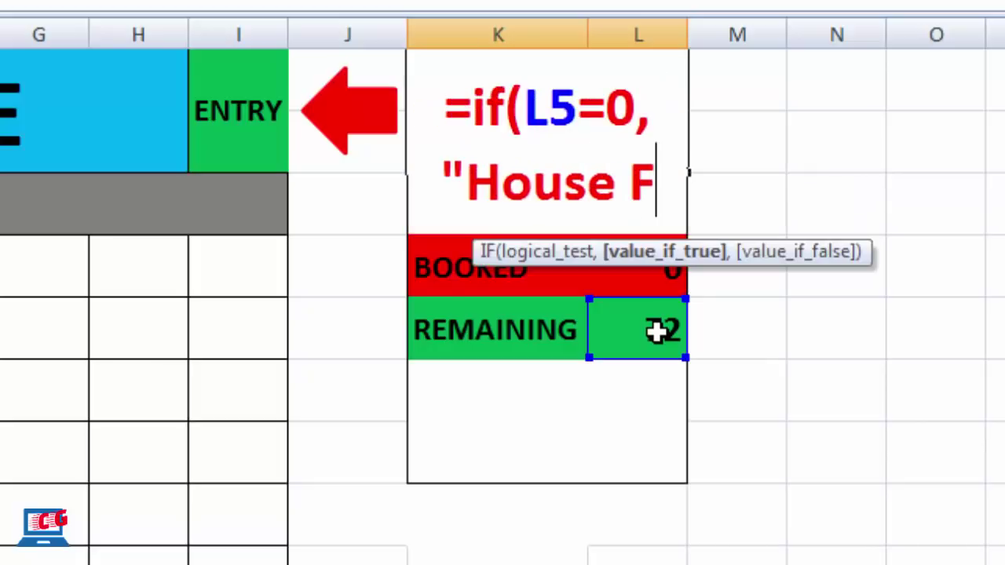
pyautogui.write('ull')
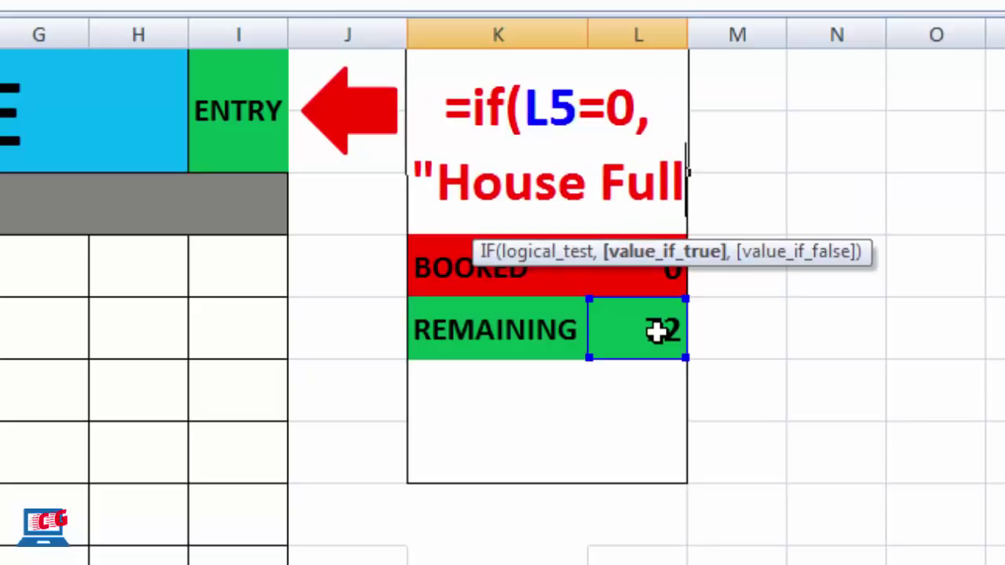
pyautogui.write('"')
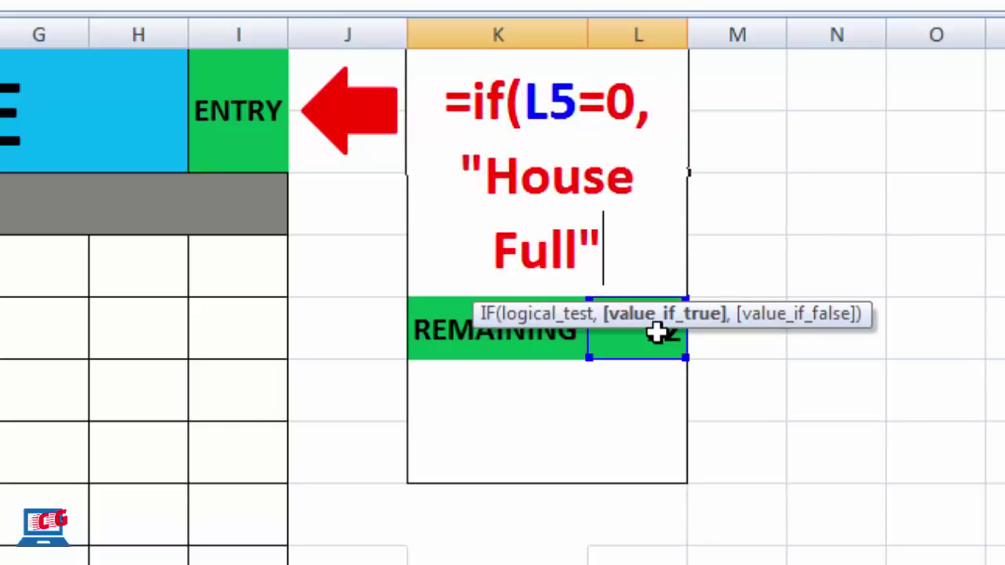
pyautogui.write(')')
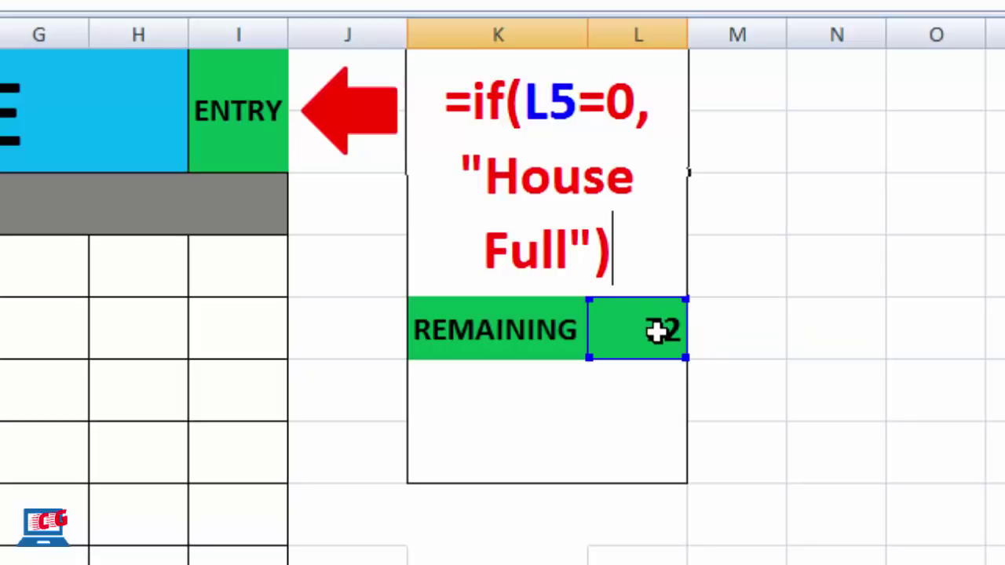
pyautogui.press('BackSpace')
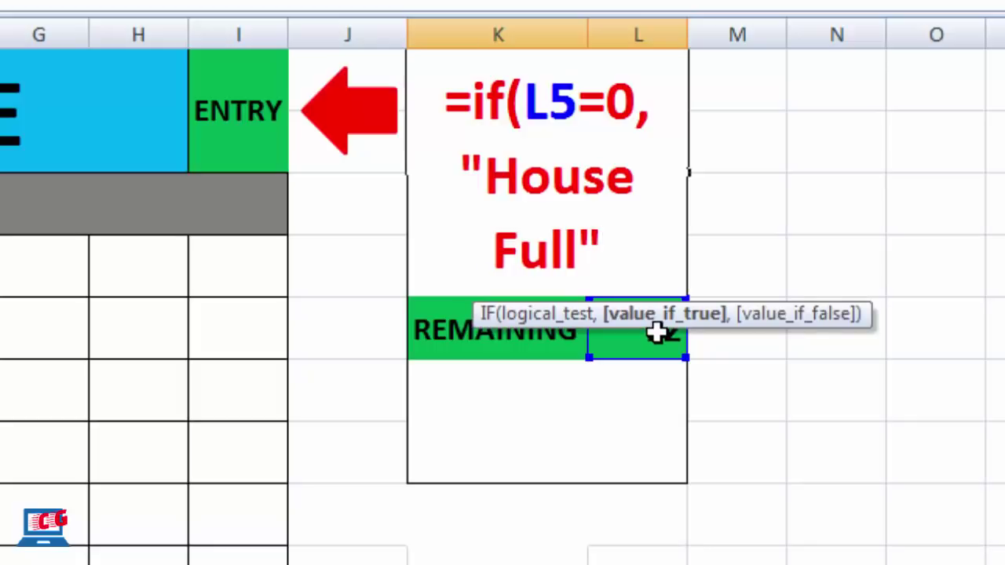
pyautogui.write(',""')
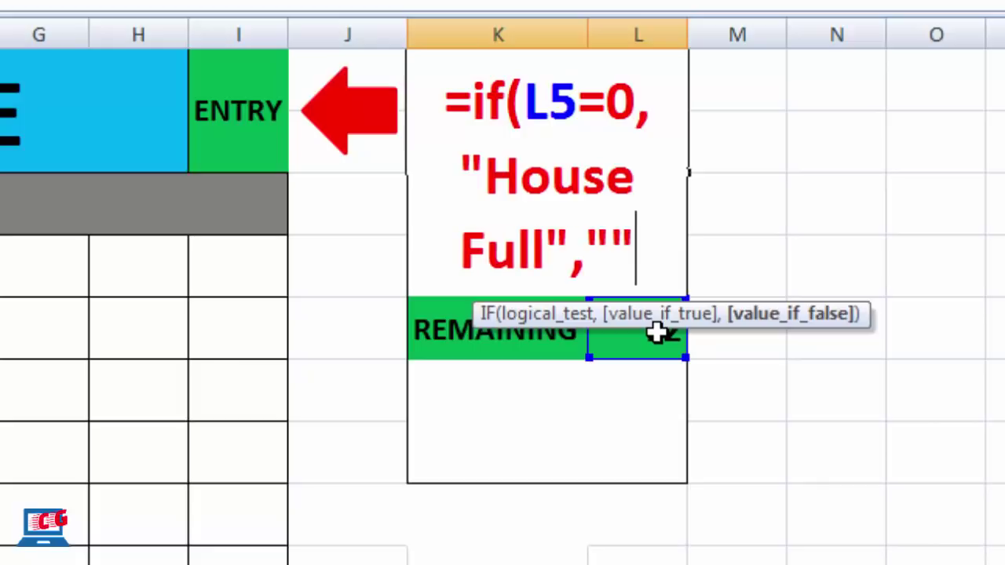
pyautogui.write(')')
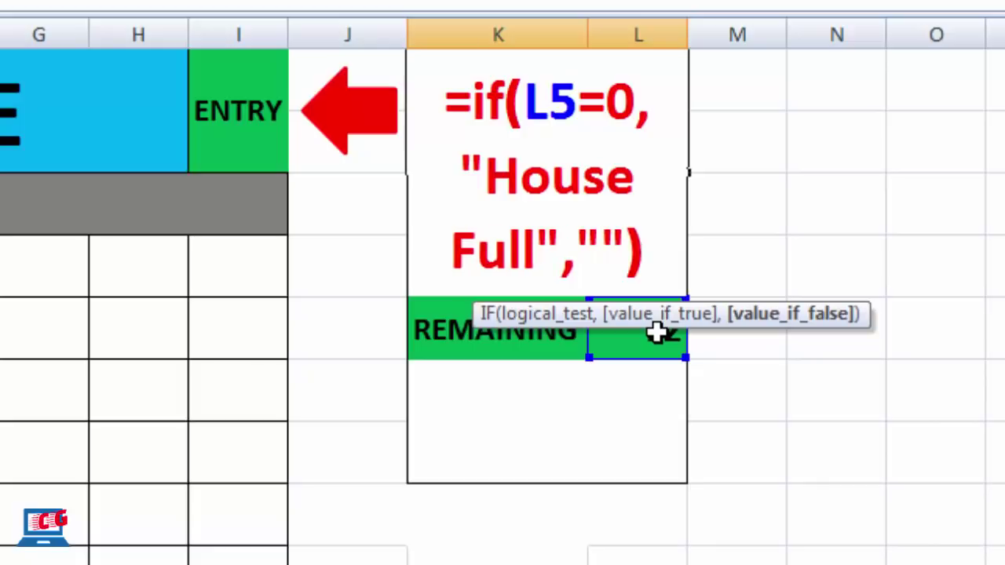
pyautogui.press('Return')
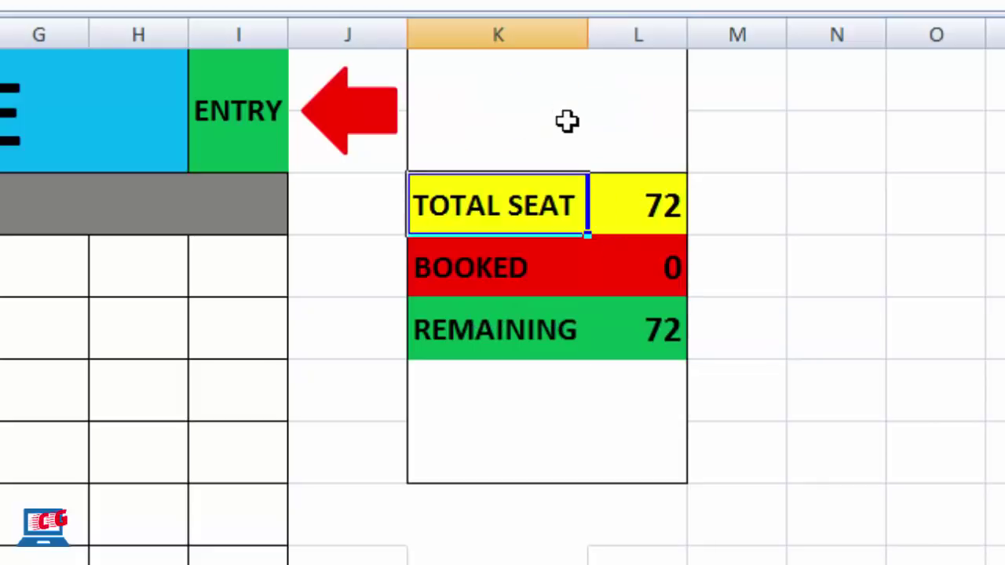
pyautogui.click(567, 121)
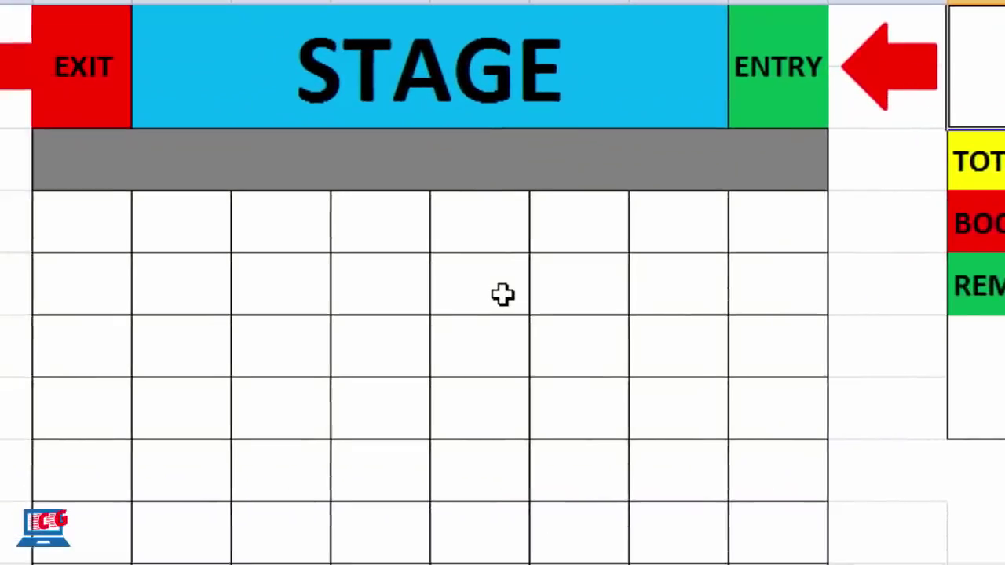
pyautogui.click(541, 291)
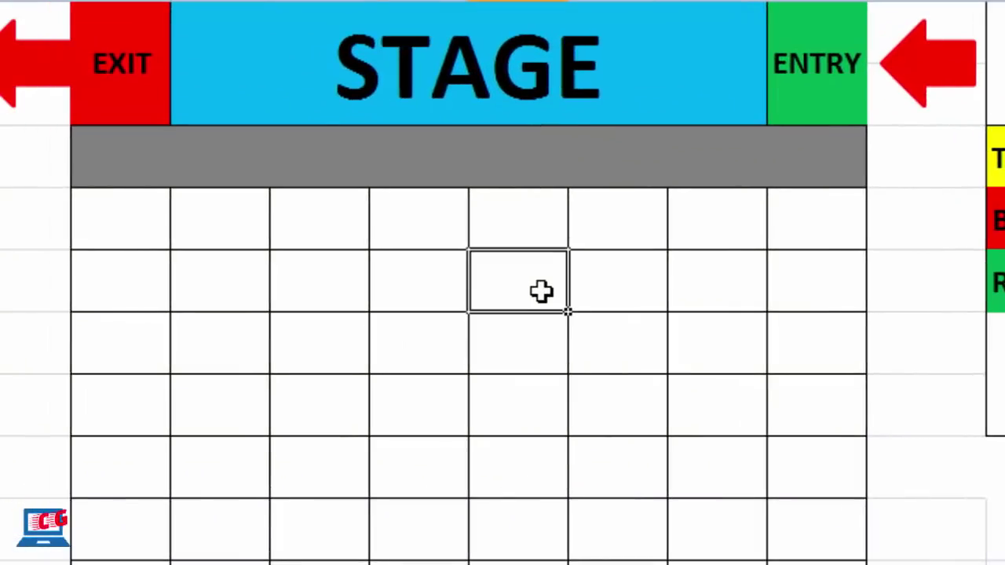
pyautogui.click(421, 291)
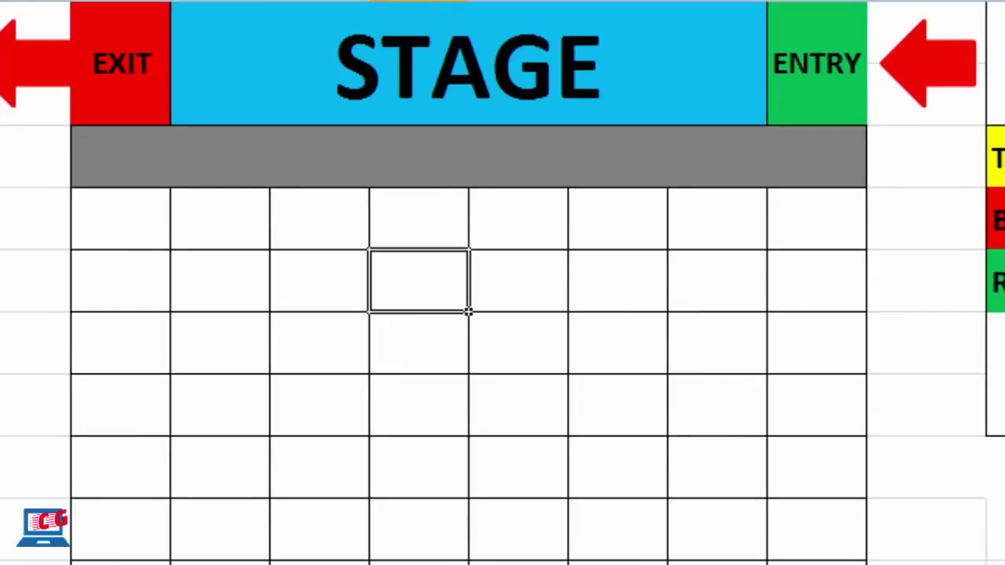
pyautogui.click(635, 275)
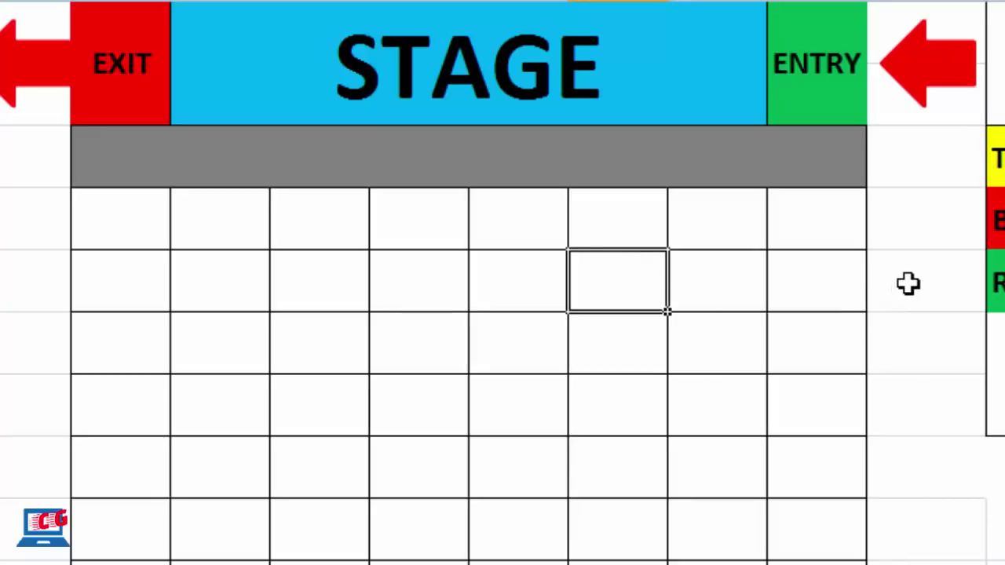
pyautogui.click(805, 280)
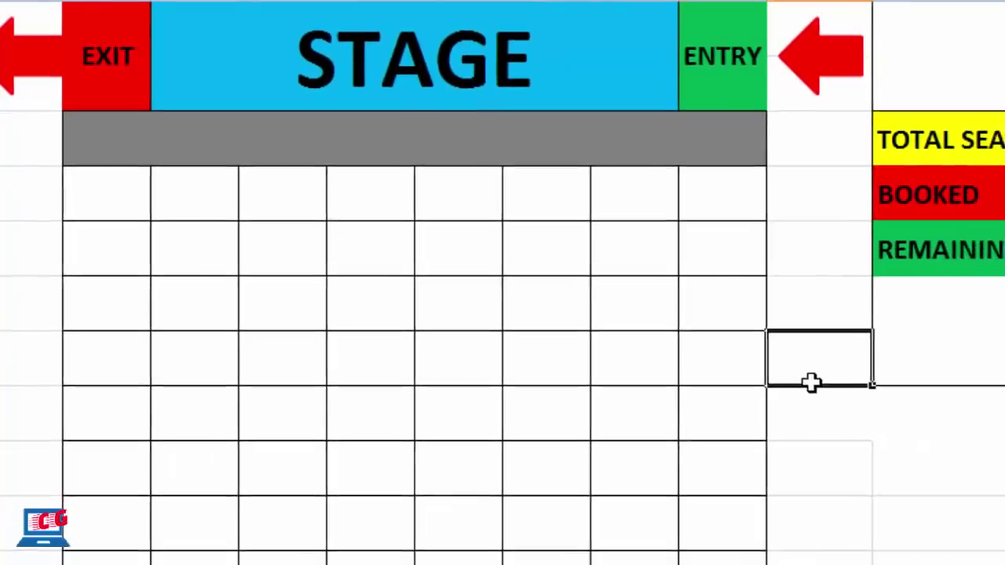
pyautogui.click(950, 475)
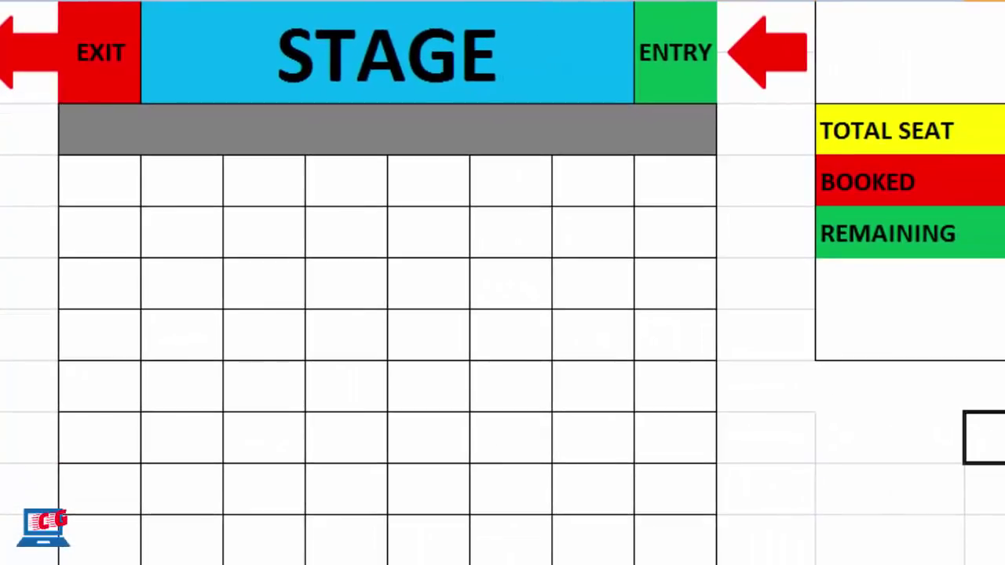
pyautogui.press('Up')
pyautogui.press('Up')
pyautogui.press('Left')
pyautogui.press('Left')
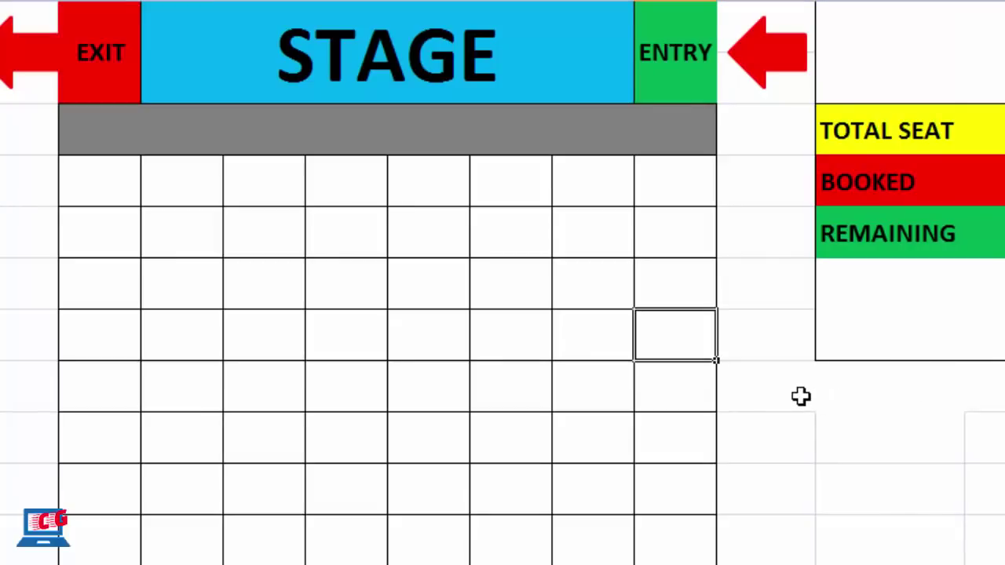
pyautogui.click(579, 342)
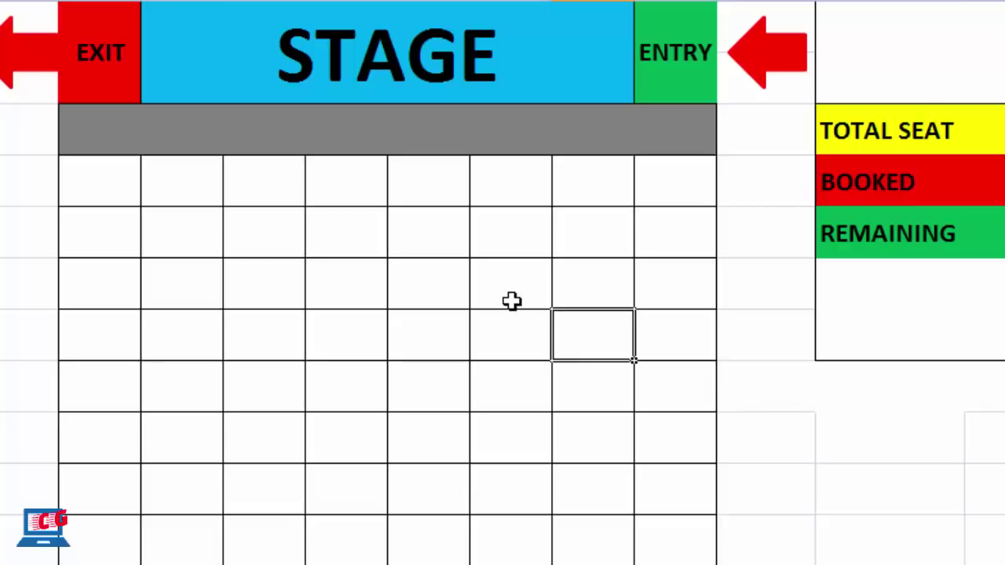
pyautogui.click(510, 335)
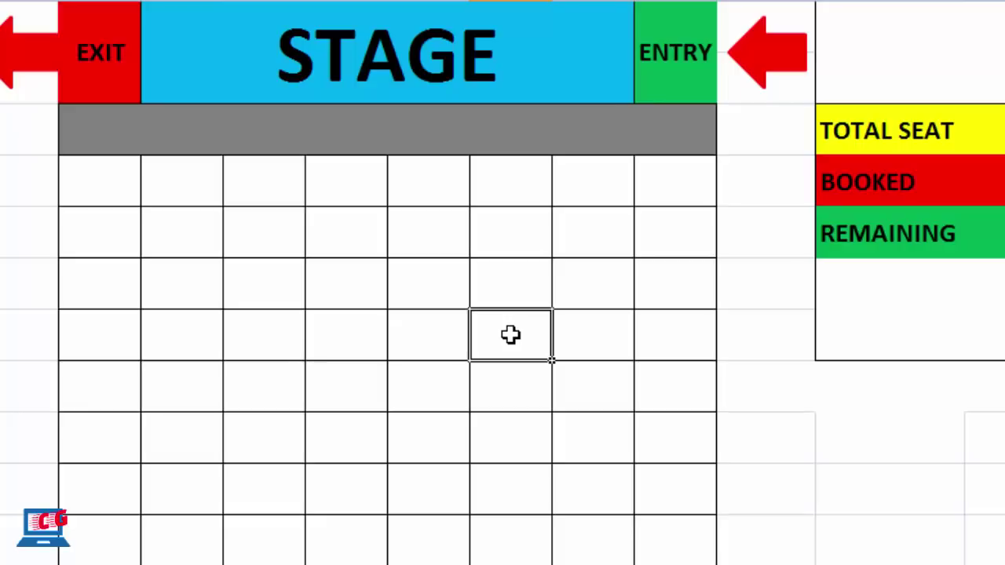
pyautogui.click(440, 272)
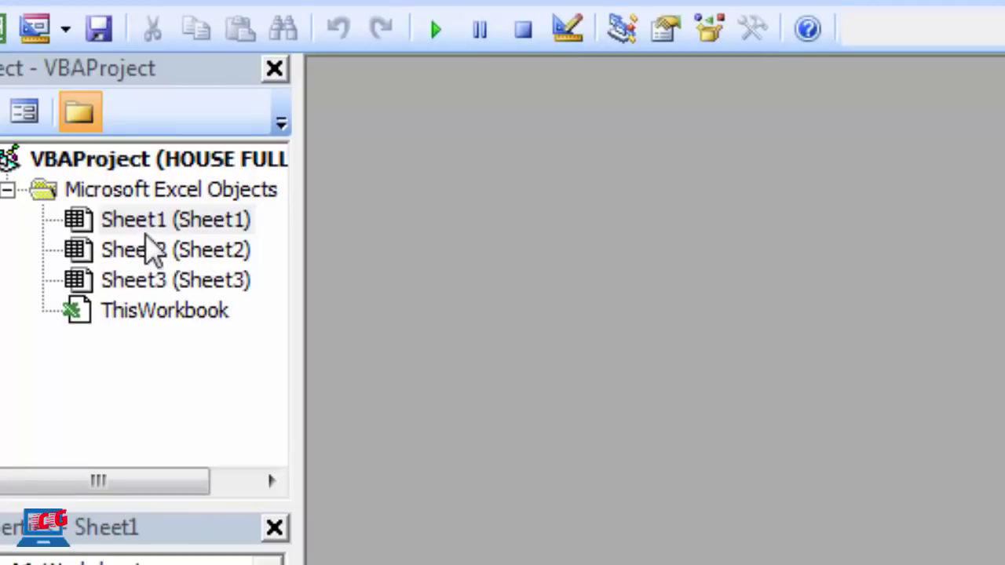
# Step: Open Sheet1's code window and create a Worksheet_SelectionChange handler
pyautogui.click(160, 225)
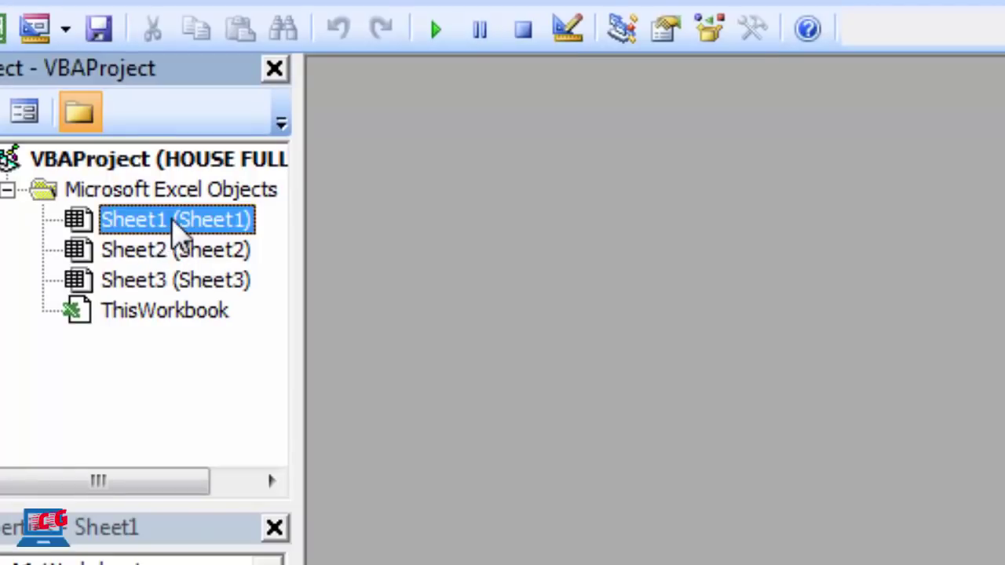
pyautogui.rightClick(174, 226)
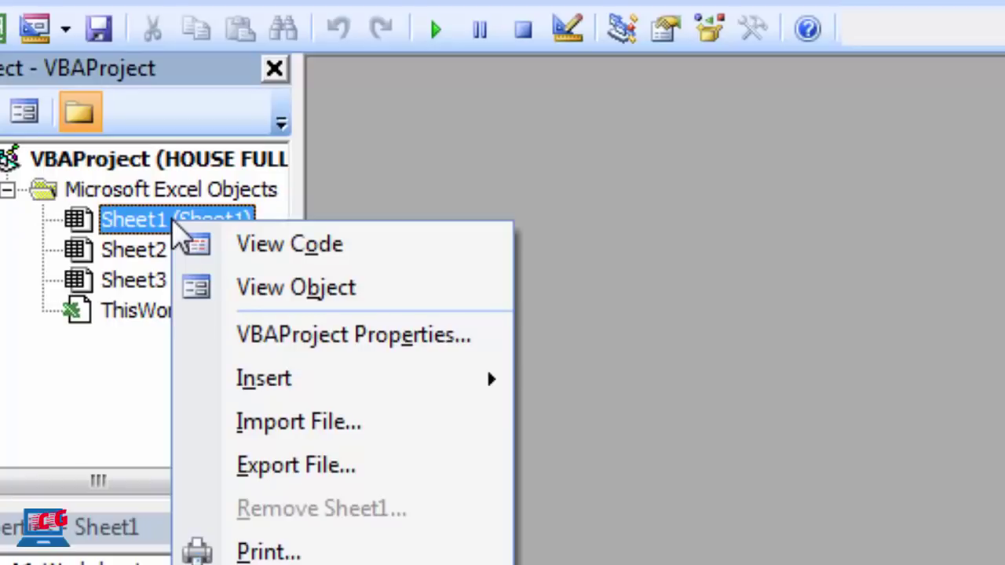
pyautogui.click(336, 249)
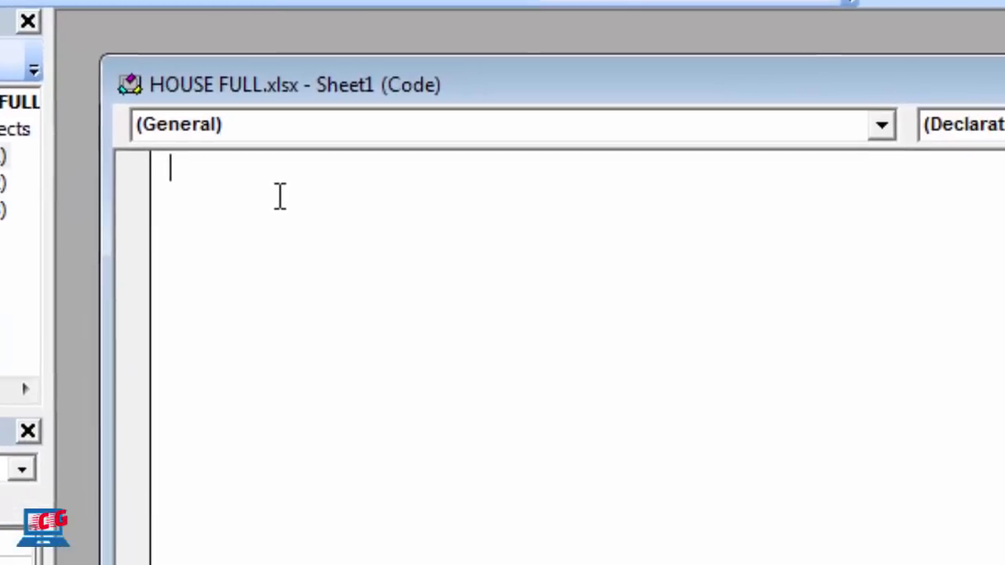
pyautogui.click(468, 132)
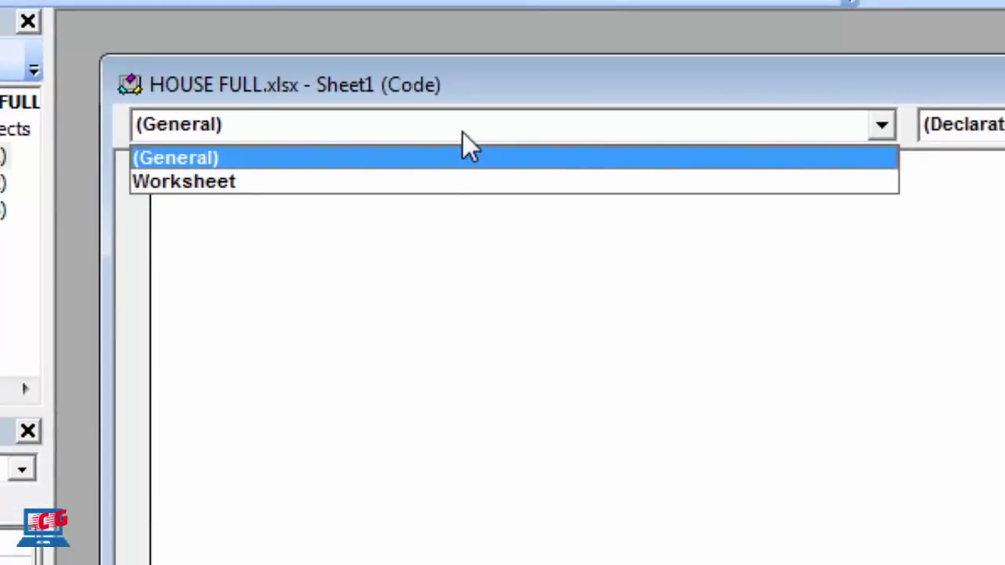
pyautogui.click(438, 179)
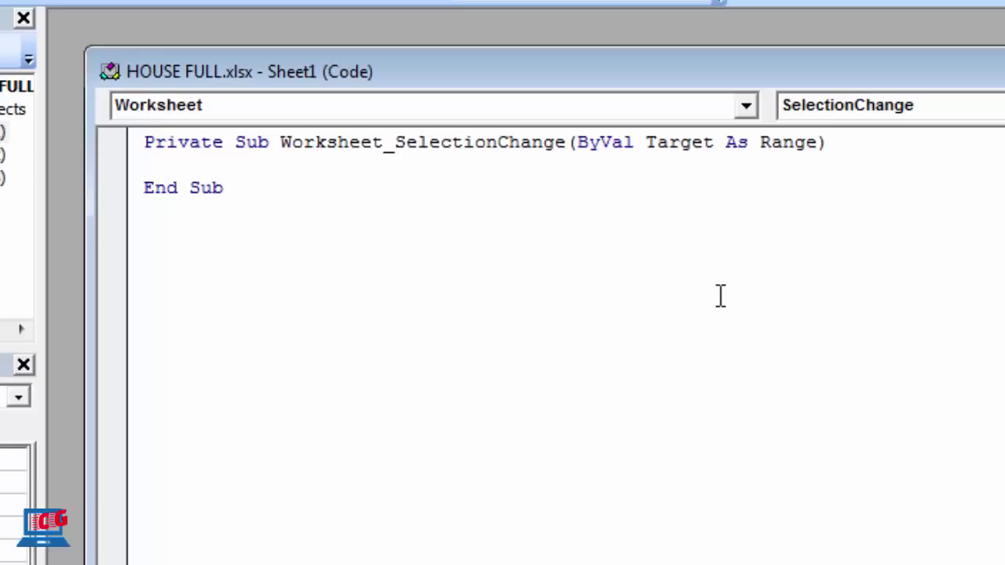
# Step: Write Selection.Interior.Color = RGB(255, 0, 0) and Selection.Value = "Book" in the handler
pyautogui.press('Return')
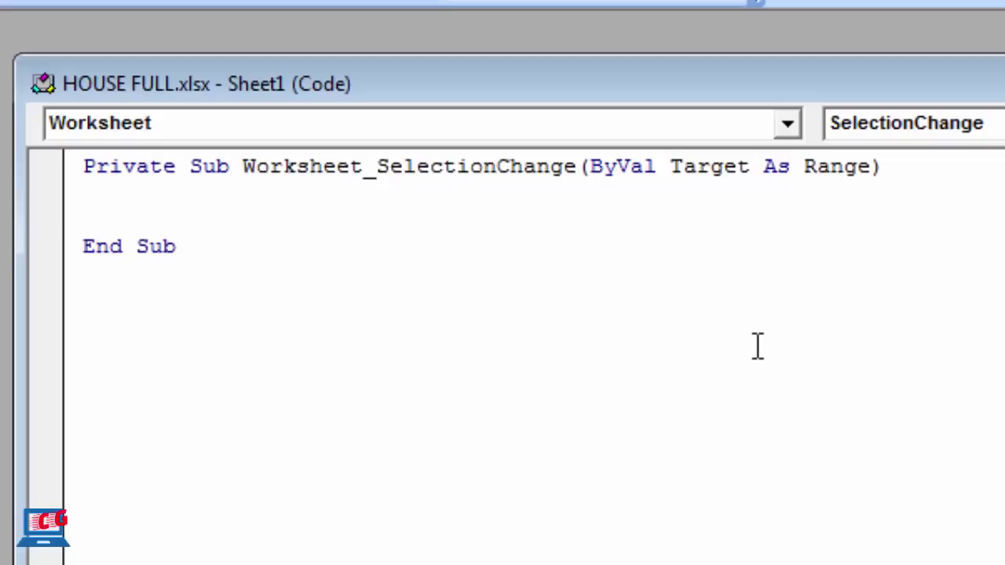
pyautogui.write('selection')
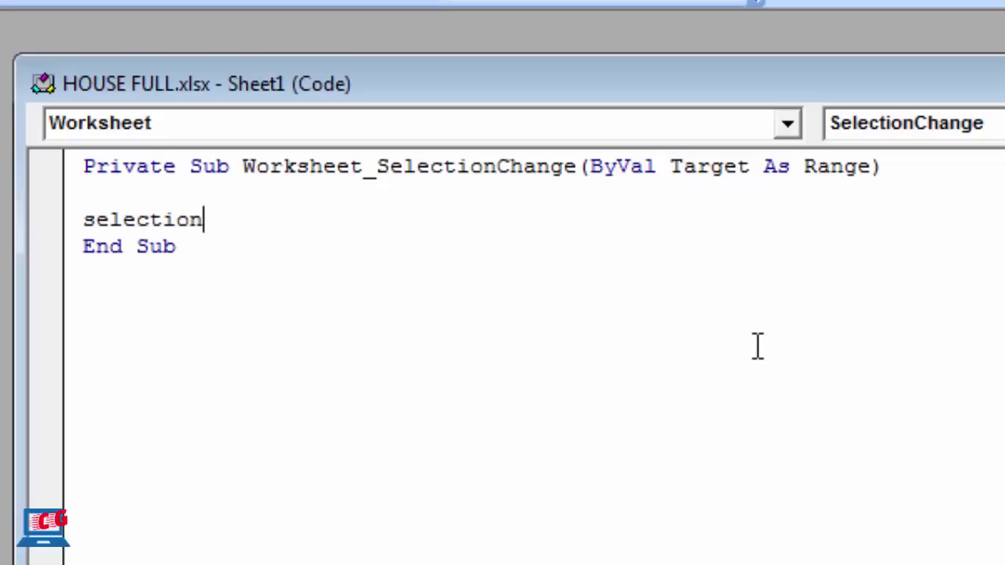
pyautogui.write('.')
pyautogui.write('interior.')
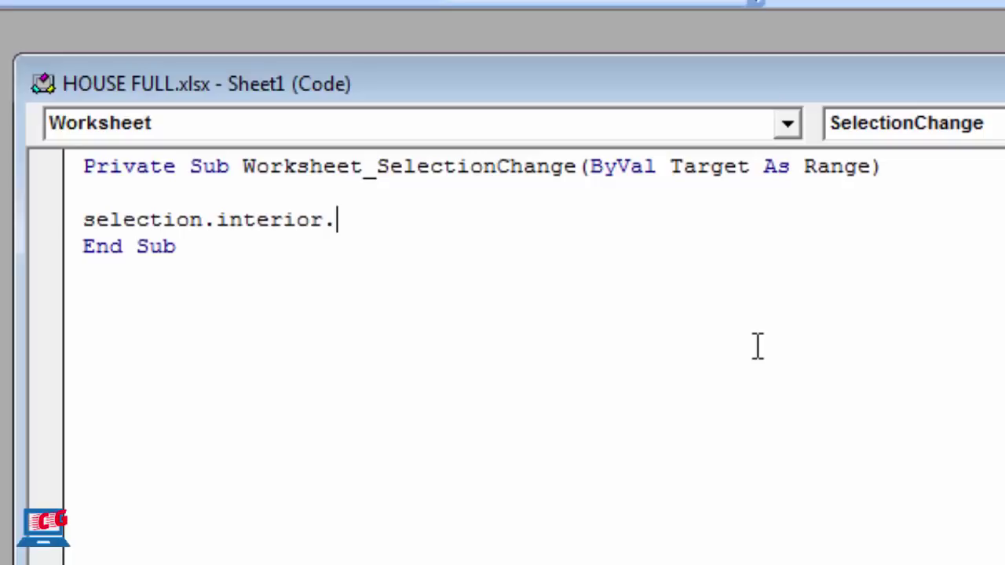
pyautogui.write('color')
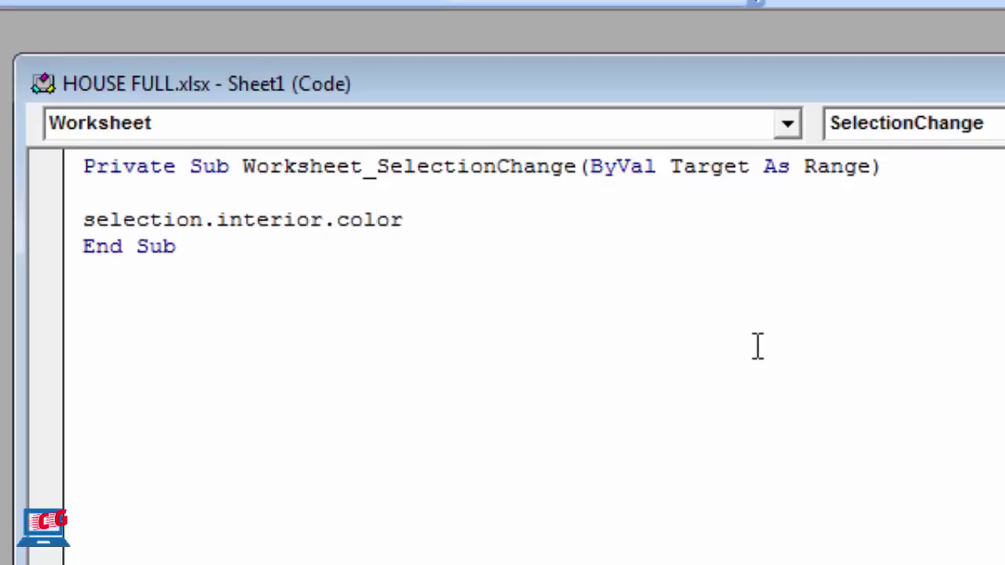
pyautogui.write('=r')
pyautogui.write('gb')
pyautogui.write('(')
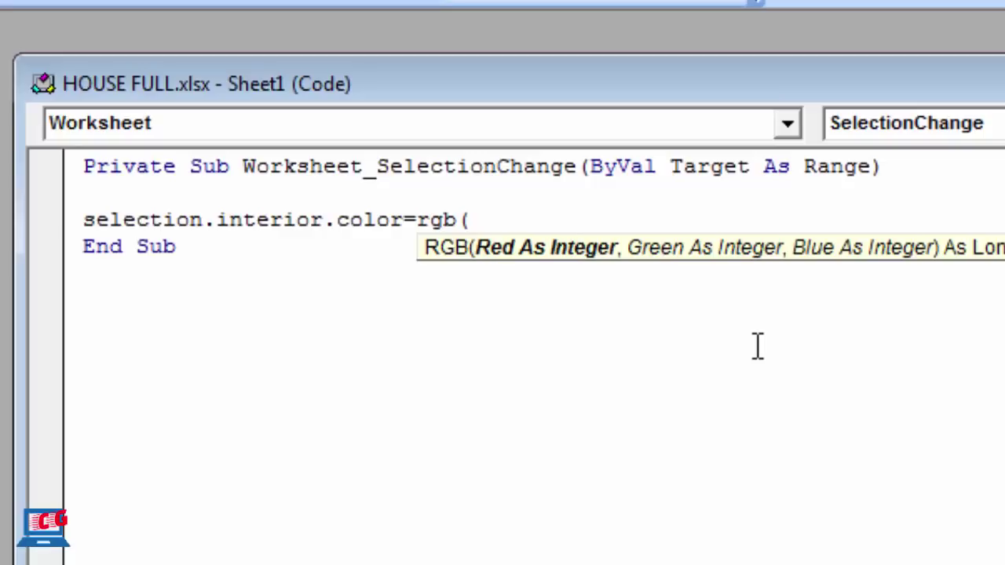
pyautogui.write('2')
pyautogui.write('55')
pyautogui.write(',')
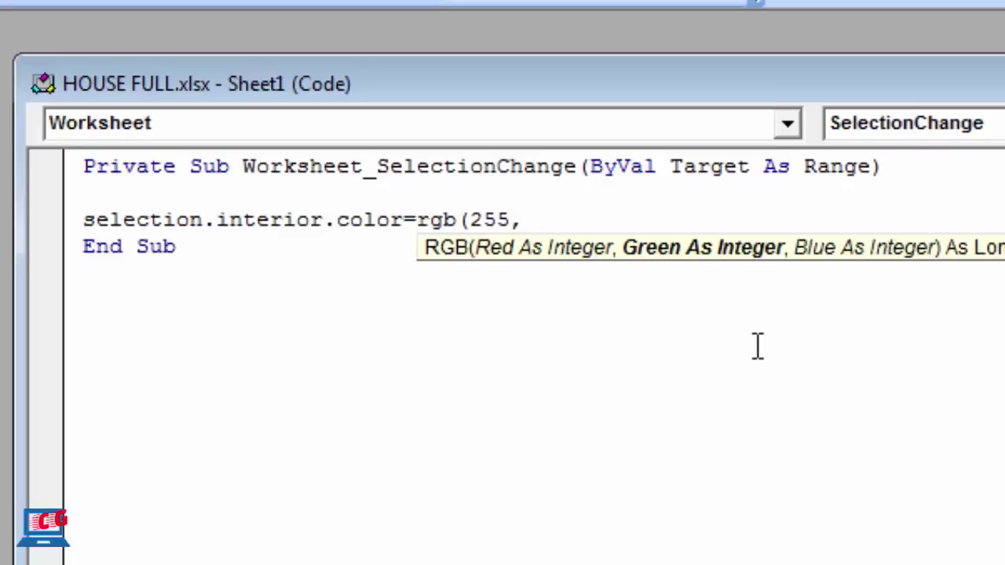
pyautogui.write('0,0')
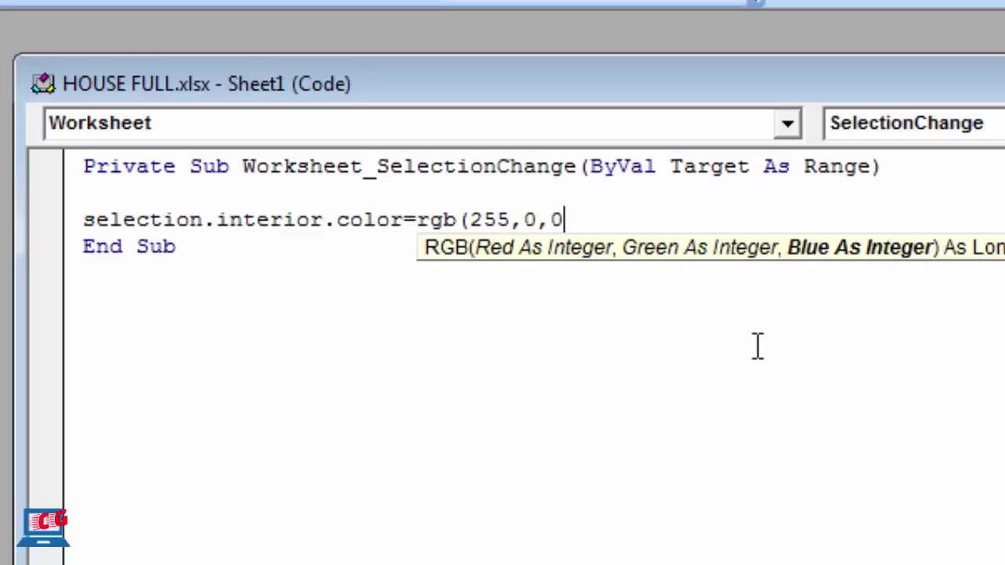
pyautogui.write(')')
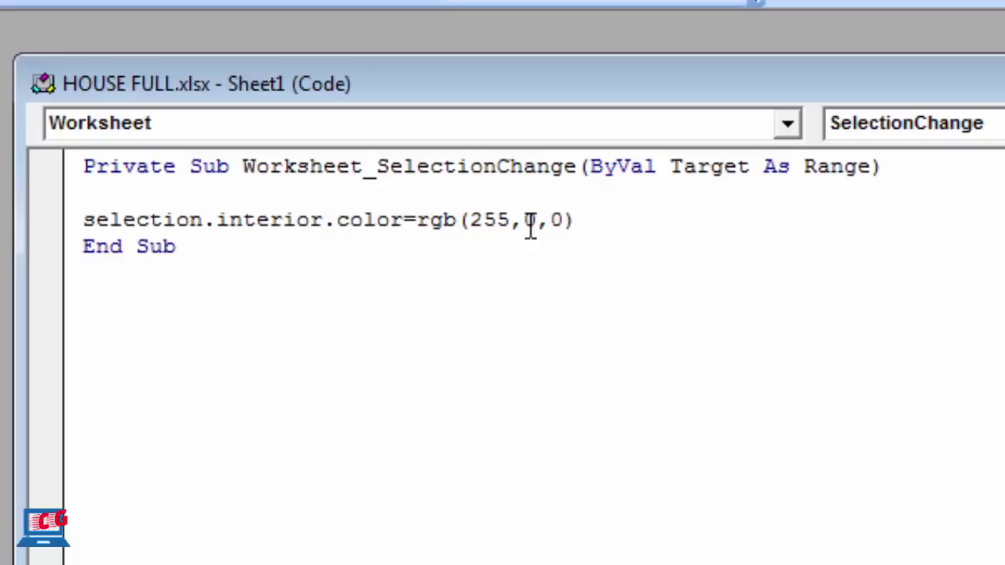
pyautogui.press('Return')
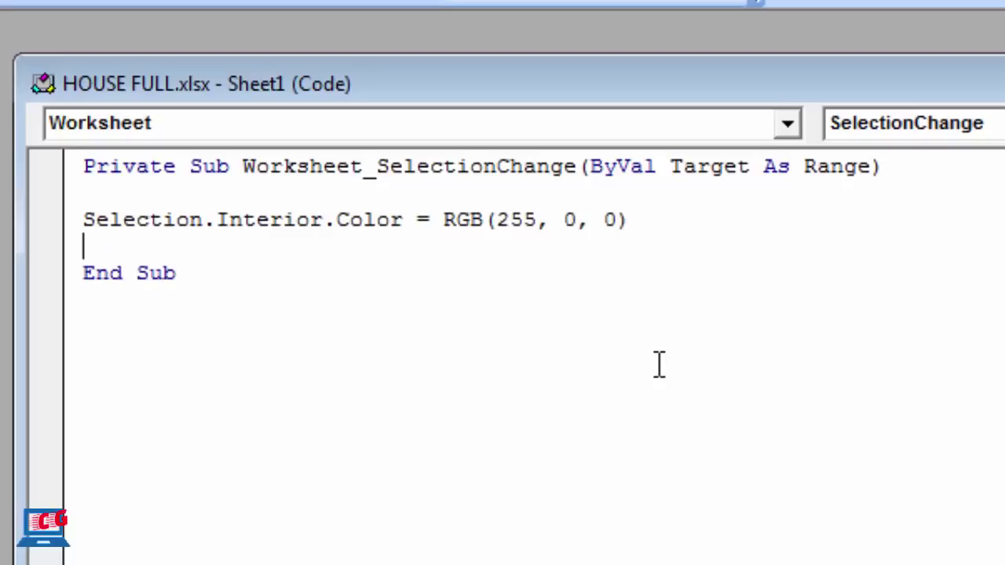
pyautogui.write('se')
pyautogui.write('lection')
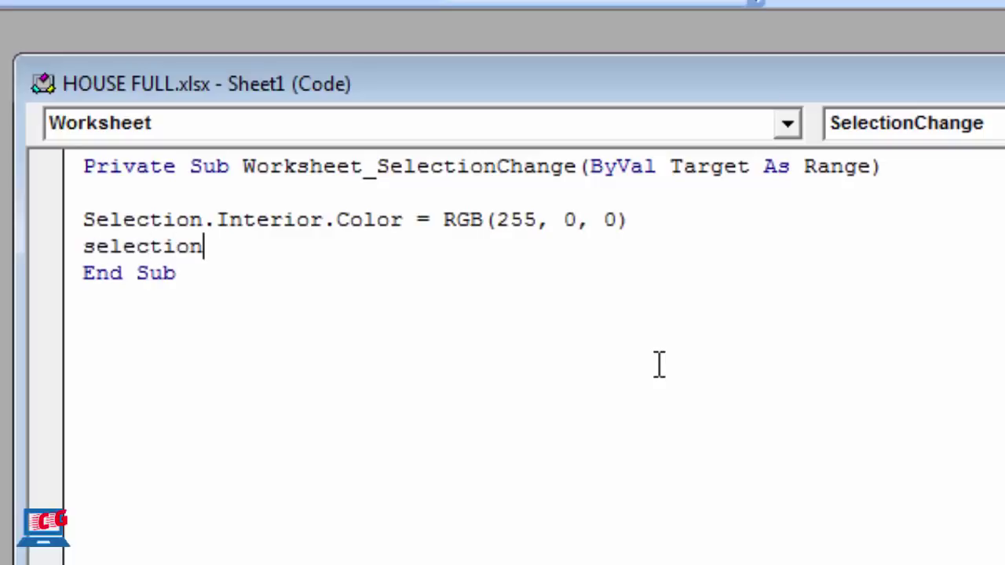
pyautogui.write('.val')
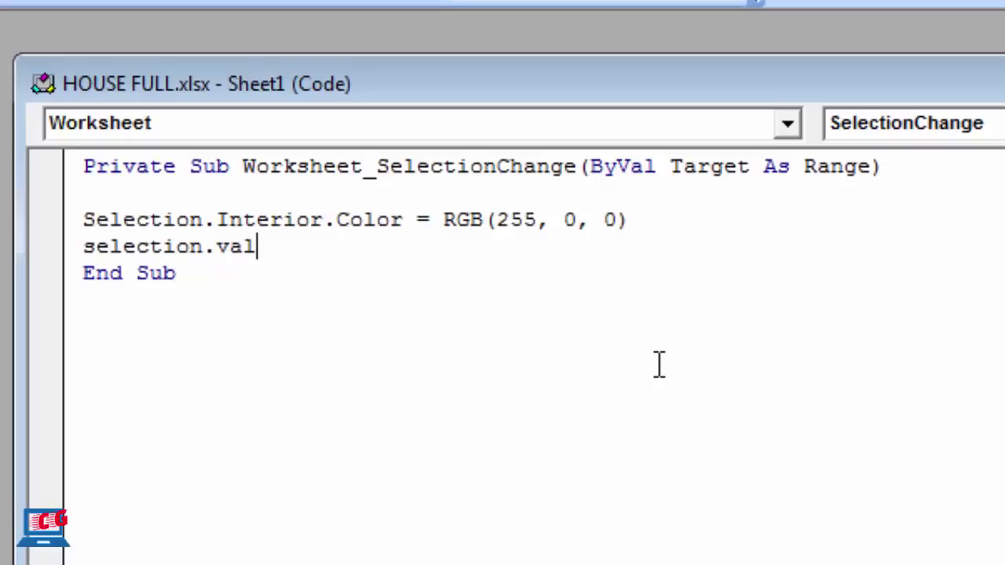
pyautogui.write('ue')
pyautogui.write('=')
pyautogui.write('"')
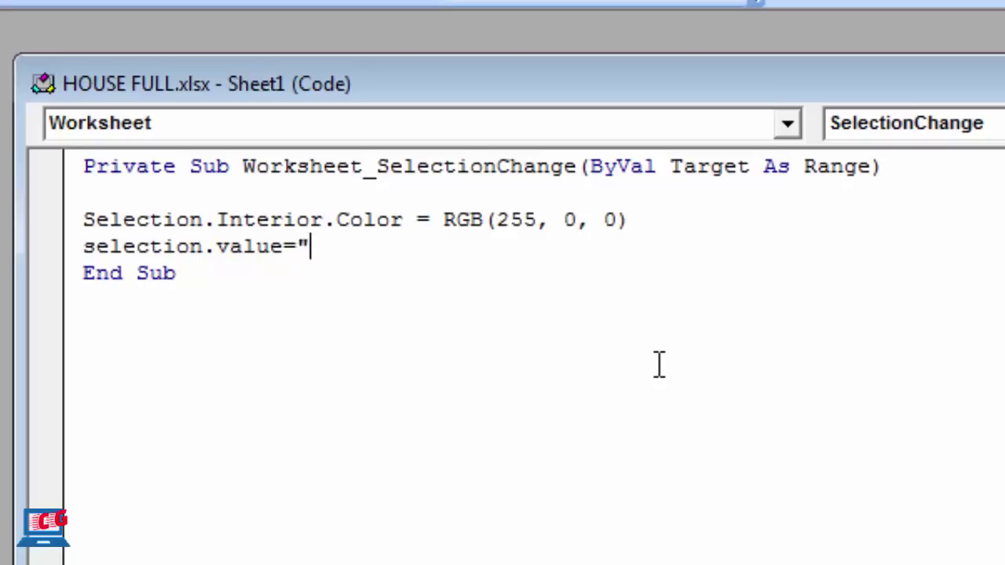
pyautogui.write('Bo')
pyautogui.write('ok')
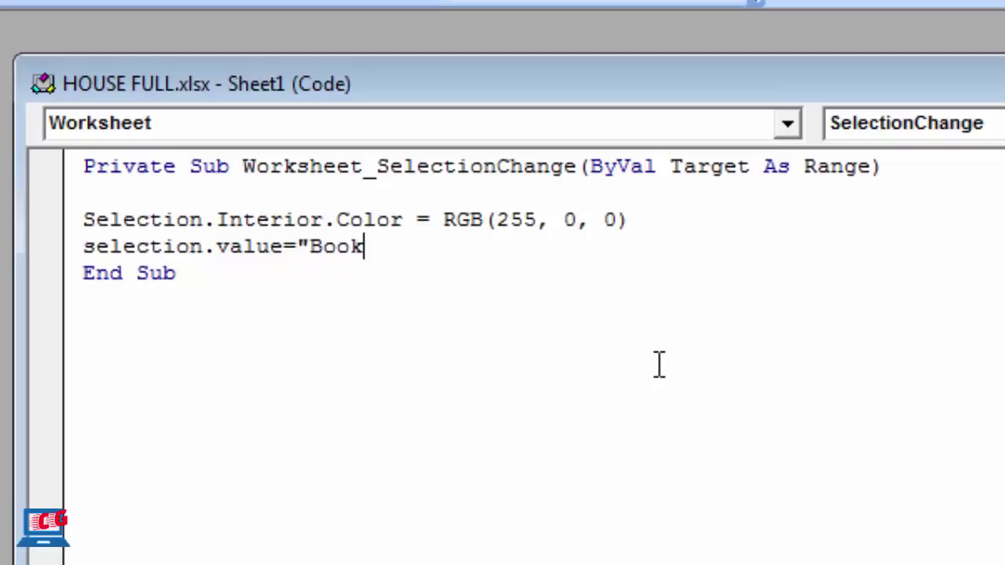
pyautogui.write('"')
# Step: Add a Worksheet_BeforeDoubleClick procedure and paste the colour and Book lines into it
pyautogui.click(817, 108)
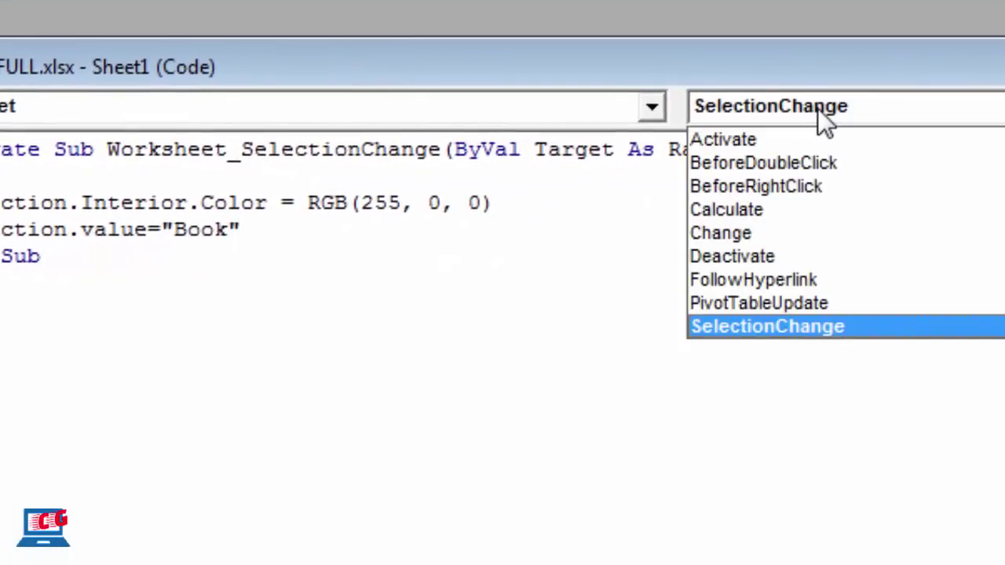
pyautogui.click(855, 164)
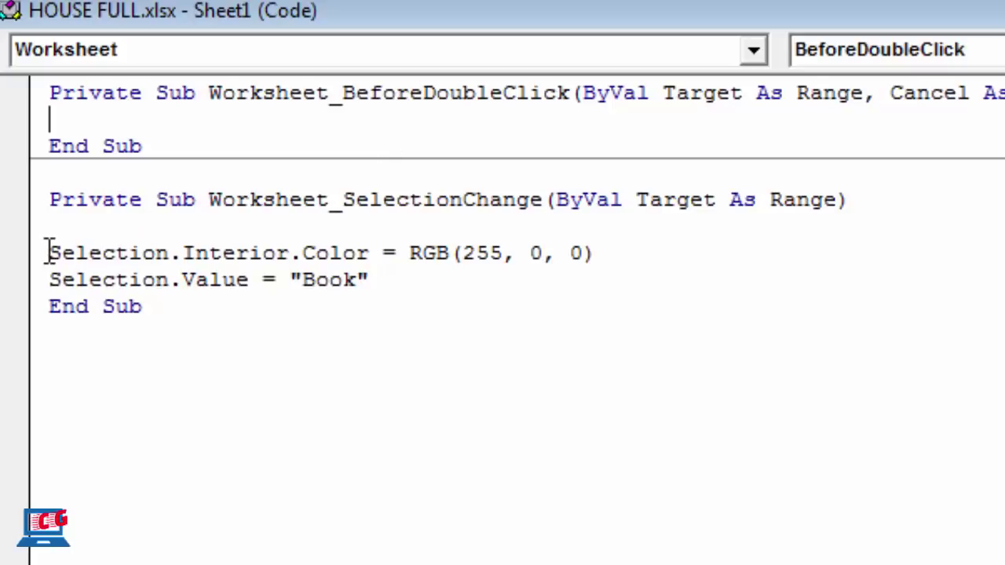
pyautogui.moveTo(51, 251); pyautogui.dragTo(381, 285)
pyautogui.hotkey('ctrl', 'c')
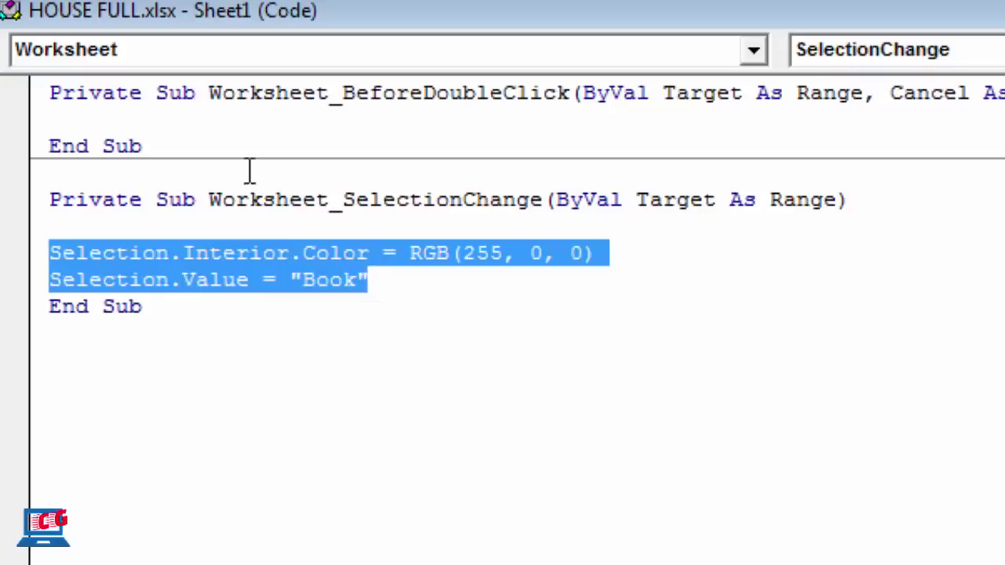
pyautogui.click(137, 124)
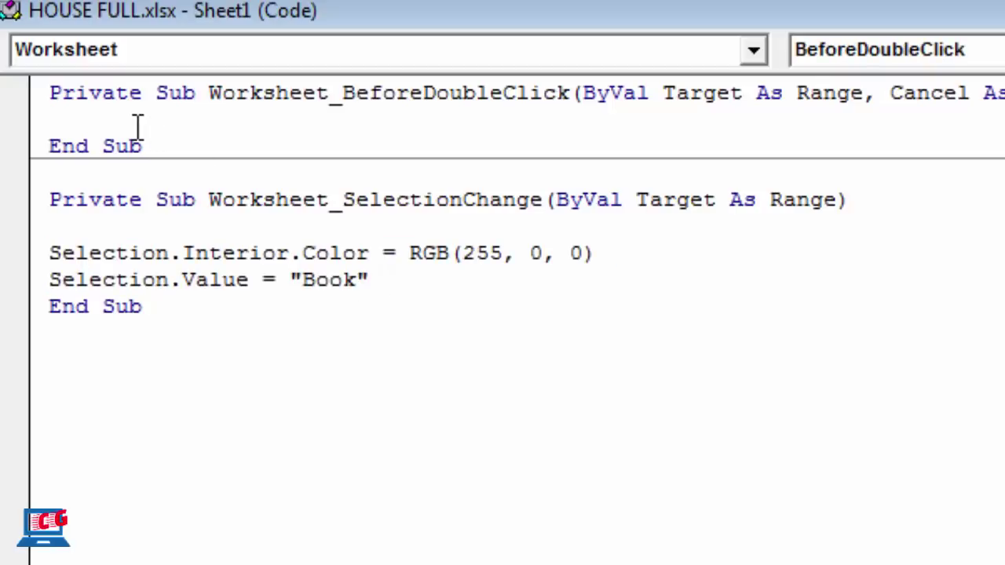
pyautogui.hotkey('ctrl', 'v')
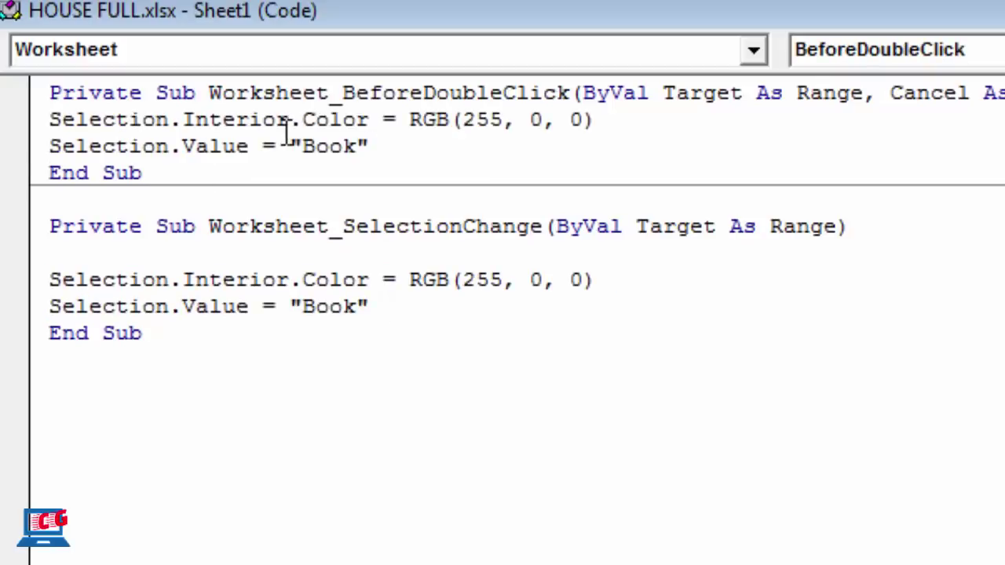
# Step: In the double-click procedure, change the colour to RGB(0, 255, 0) and the value to empty quotes
pyautogui.click(503, 122)
pyautogui.press('BackSpace')
pyautogui.press('BackSpace')
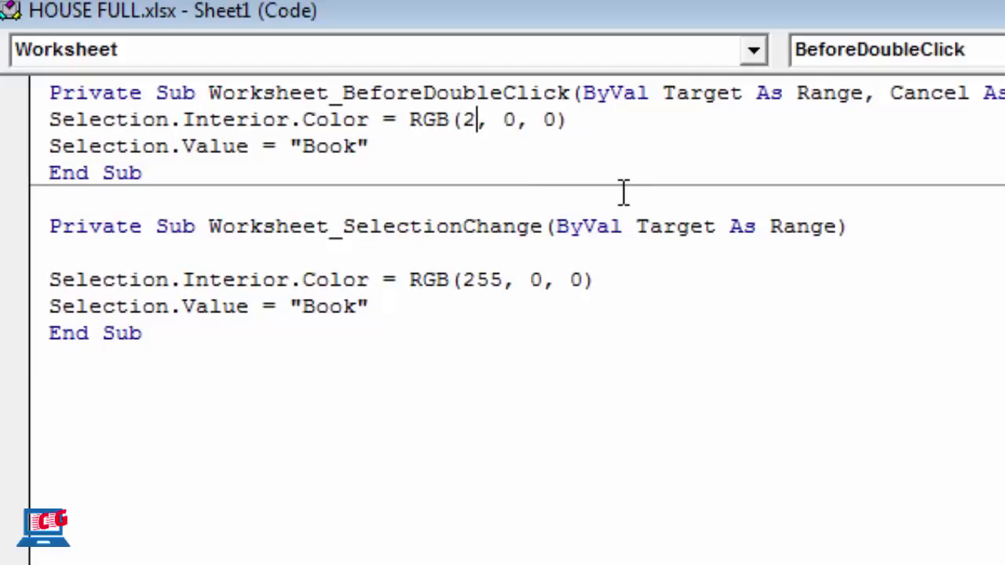
pyautogui.press('BackSpace')
pyautogui.write('0')
pyautogui.press('BackSpace')
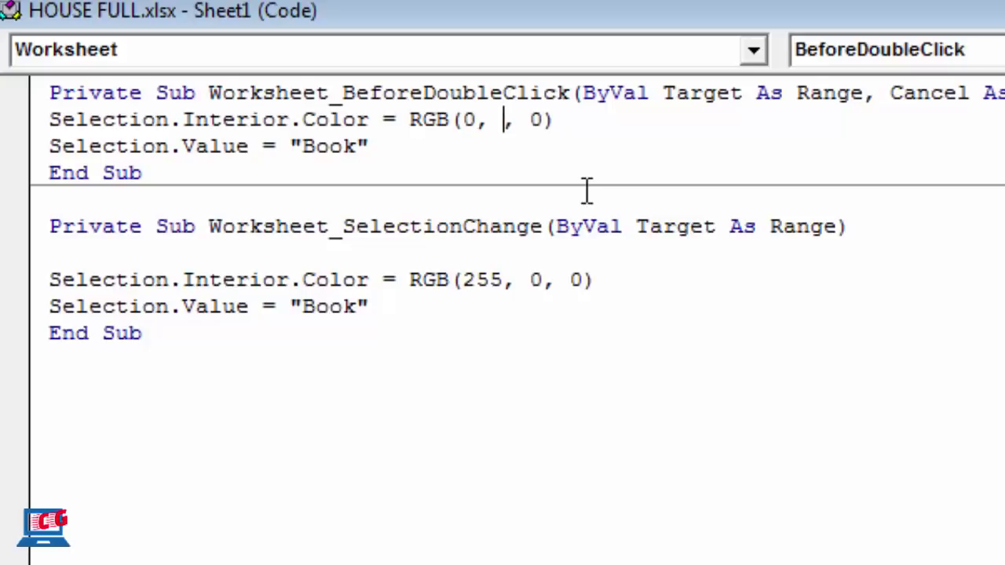
pyautogui.write('255')
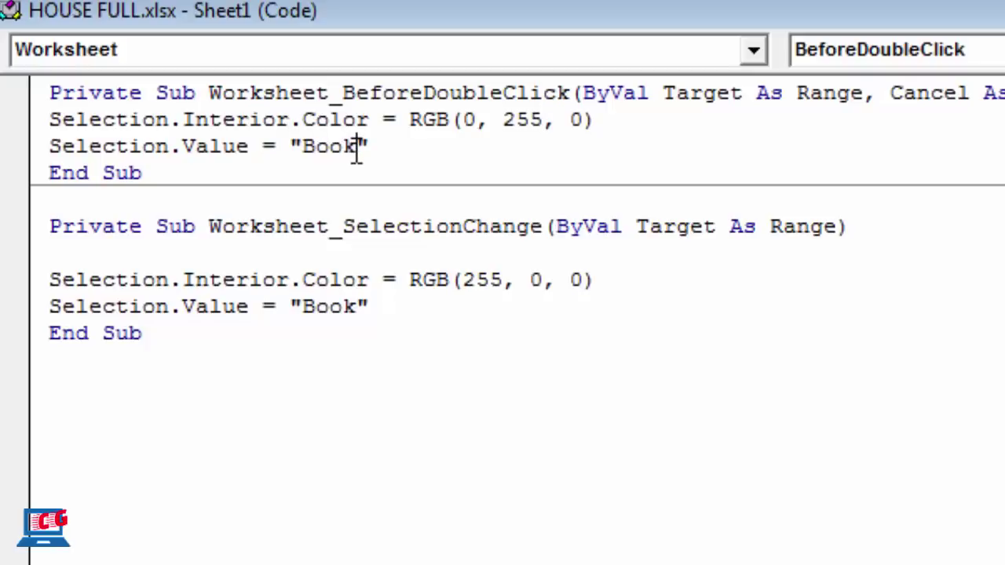
pyautogui.press('BackSpace')
pyautogui.press('BackSpace')
pyautogui.press('BackSpace')
pyautogui.press('BackSpace')
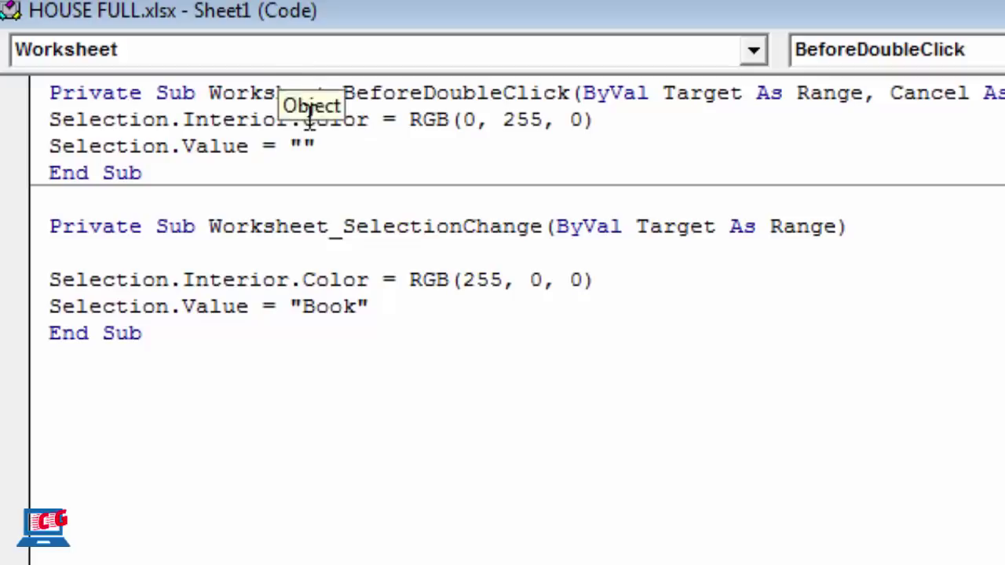
pyautogui.click(343, 144)
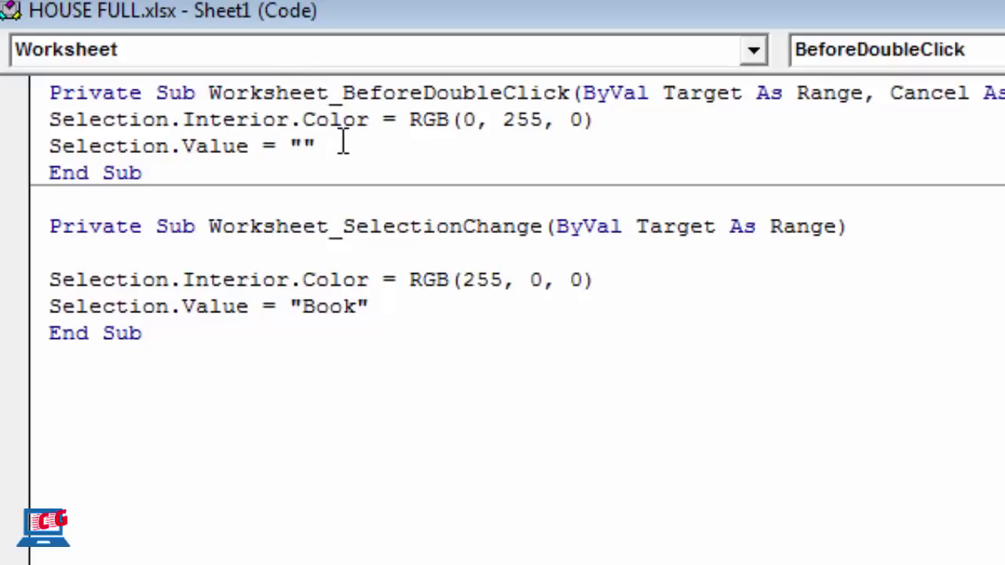
pyautogui.click(638, 126)
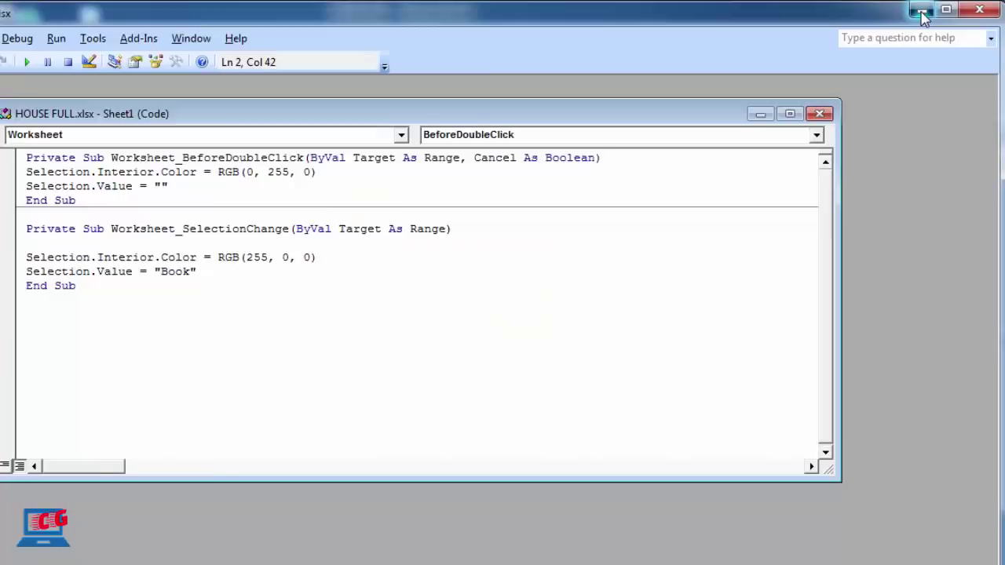
# Step: Back on the sheet, book seats in the front, second and fourth rows by selecting them
pyautogui.click(922, 11)
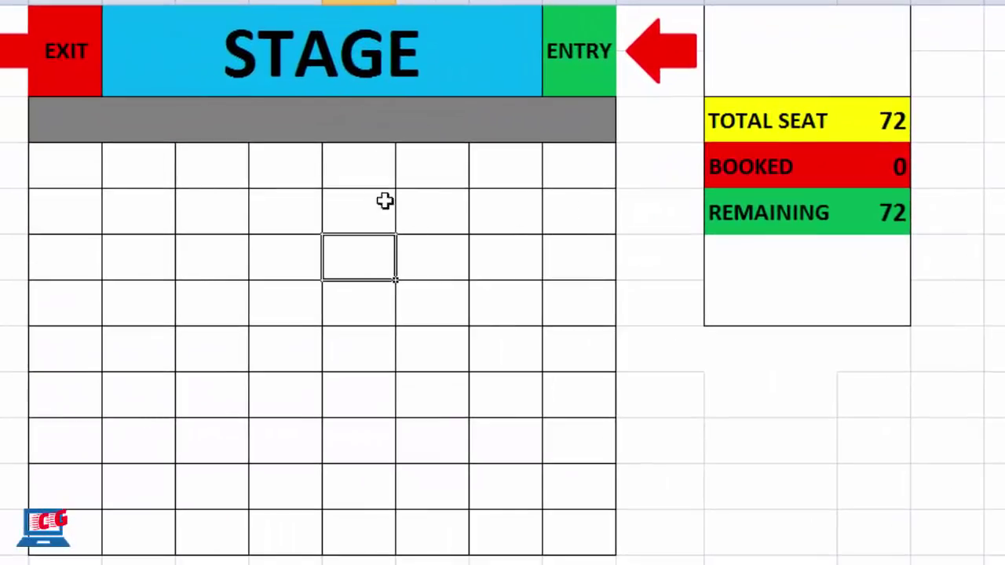
pyautogui.click(368, 179)
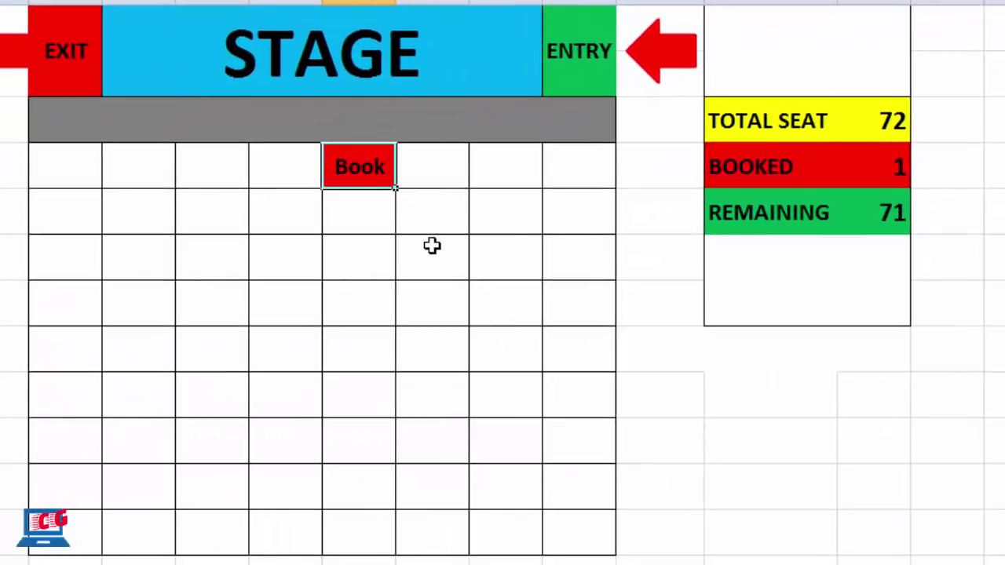
pyautogui.click(431, 222)
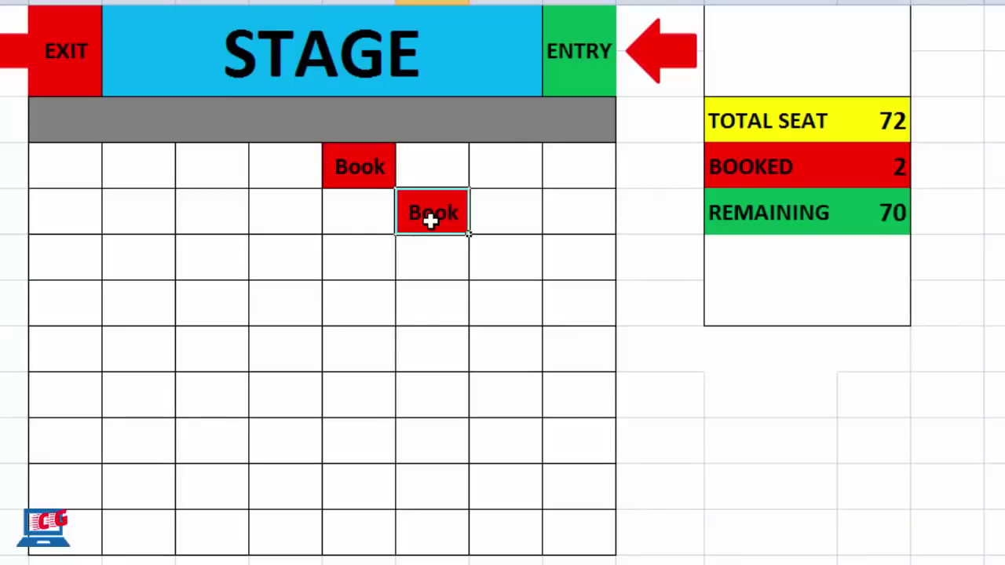
pyautogui.click(356, 218)
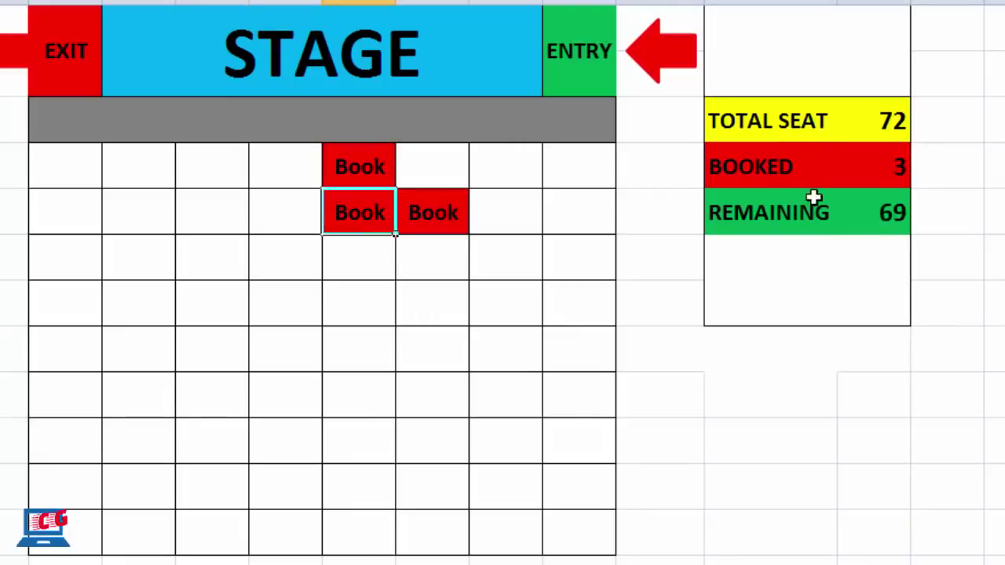
pyautogui.click(367, 305)
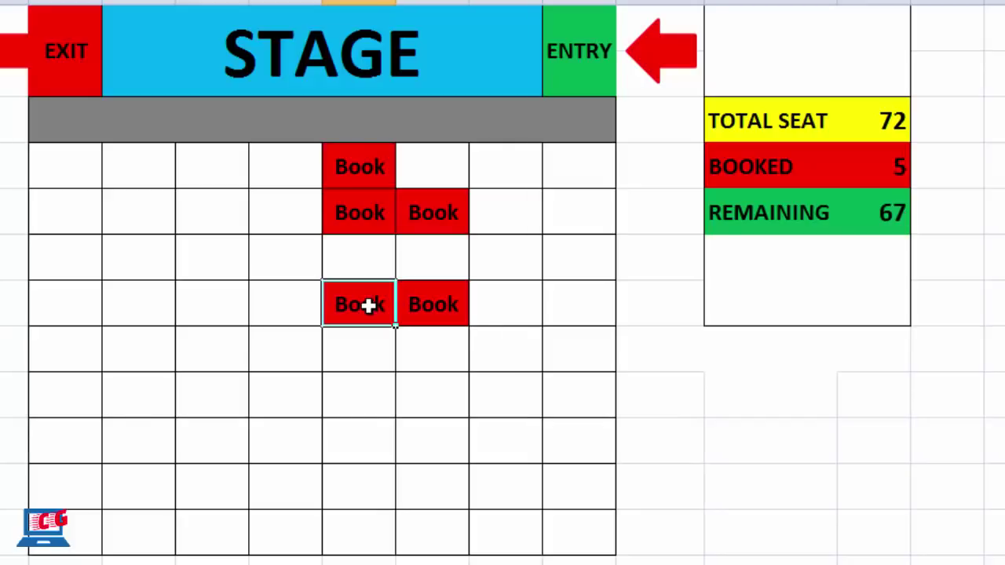
# Step: Double-click booked seats in the second and front rows to free them back to green
pyautogui.click(438, 306)
pyautogui.click(351, 303)
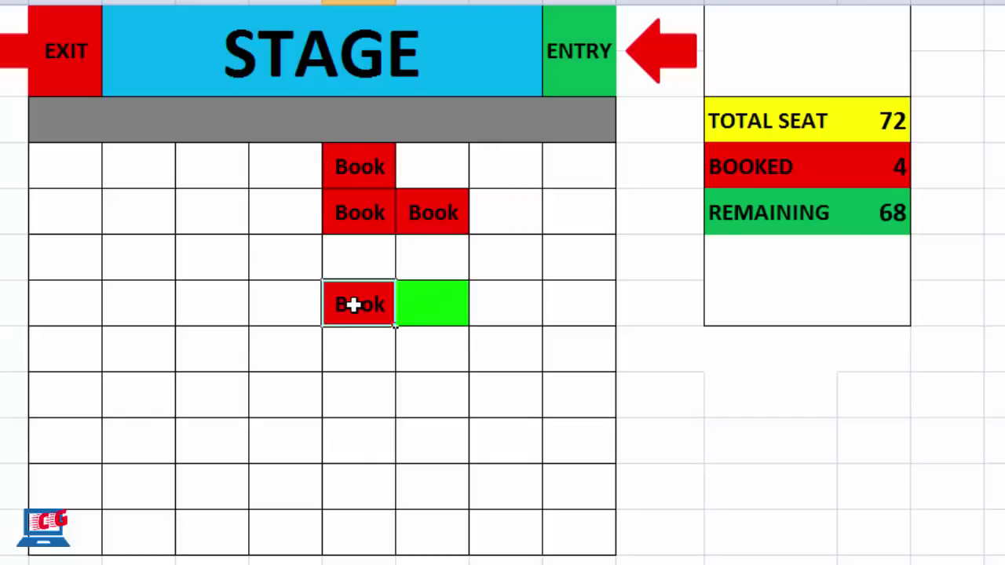
pyautogui.click(365, 215)
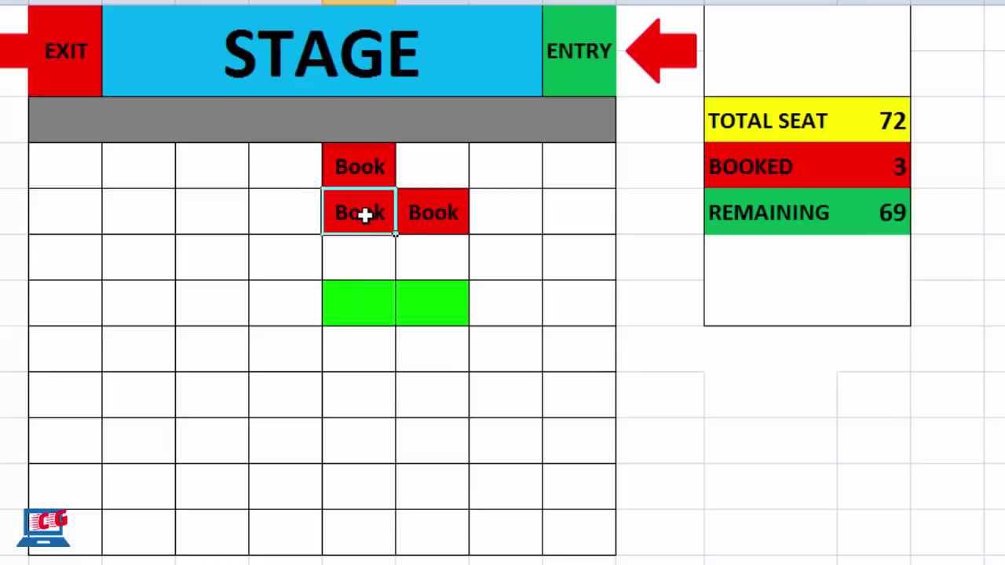
pyautogui.click(420, 213)
pyautogui.doubleClick(421, 212)
pyautogui.doubleClick(366, 213)
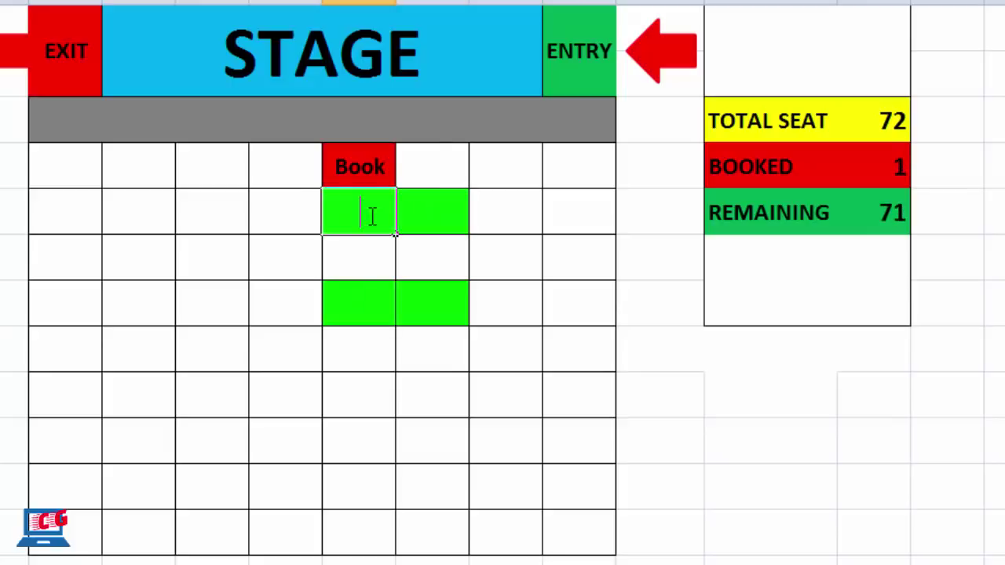
pyautogui.doubleClick(369, 171)
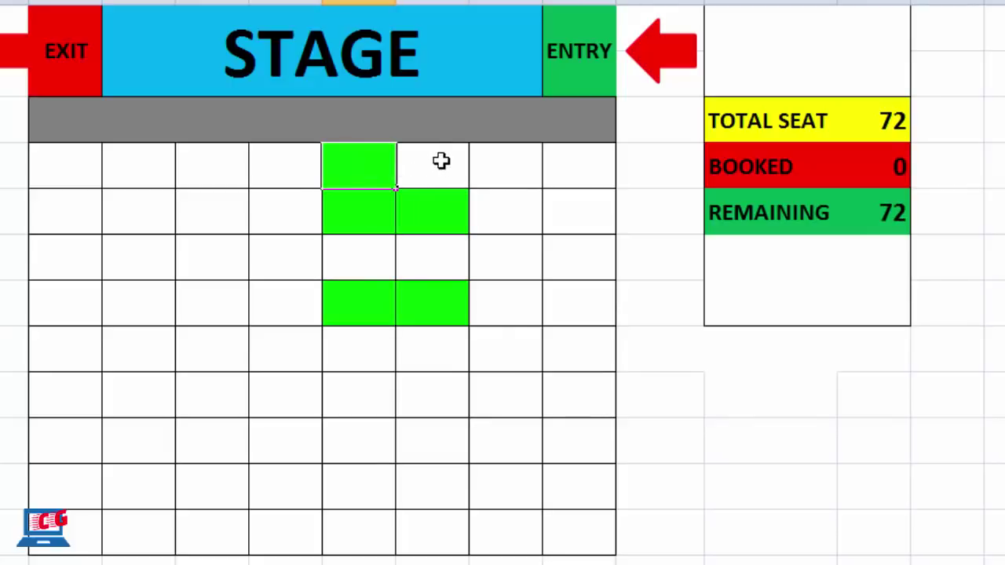
pyautogui.doubleClick(440, 161)
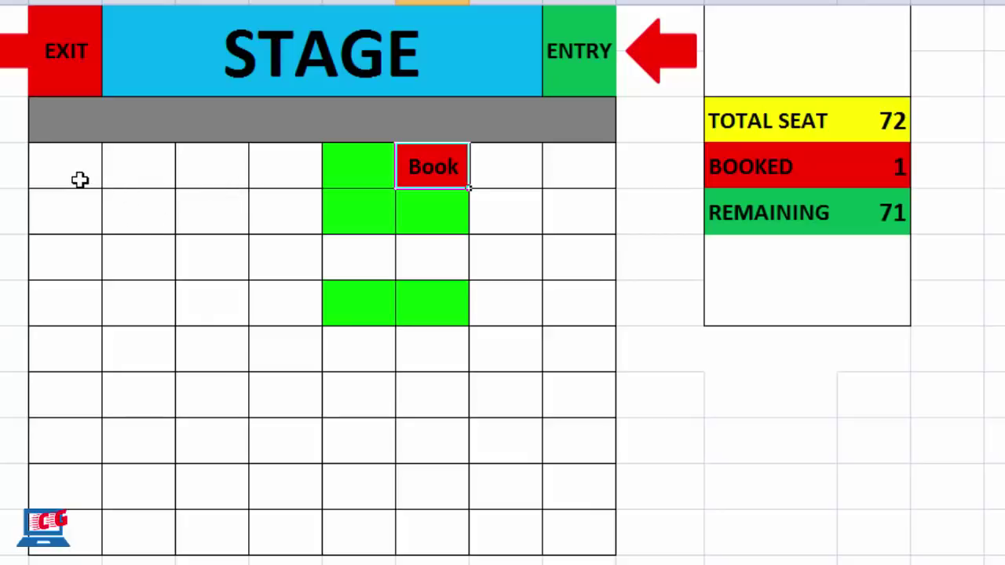
# Step: Book every seat in the left four columns plus one more seat beside the block
pyautogui.moveTo(78, 179)
pyautogui.mouseDown()
pyautogui.moveTo(236, 422)
pyautogui.moveTo(275, 535)
pyautogui.mouseUp()
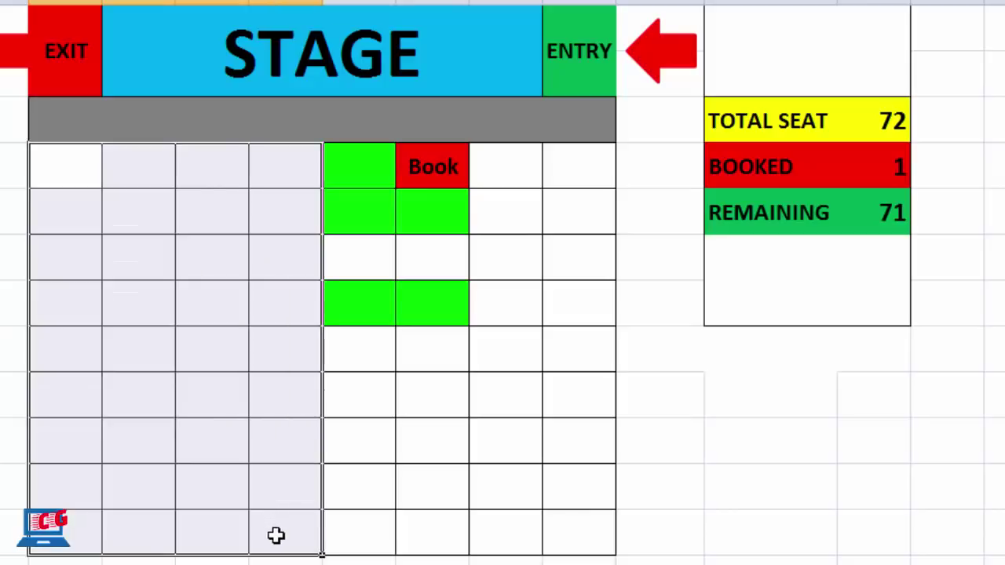
pyautogui.write('Book\tBook\tBook\tBook Book\tBook\tBook\tBook Book\tBook\tBook\tBook Book\tBook\tBook\tBook Book\tBook\tBook\tBook Book\tBook\tBook\tBook Book\tBook\tBook\tBook Book\tBook\tBook\tBook Book\tBook\tBook\tBook')
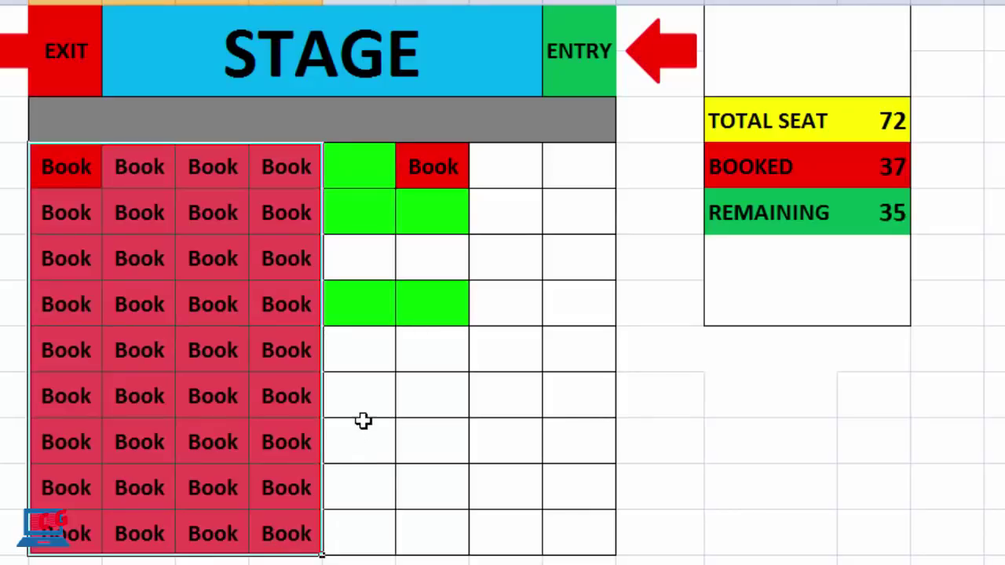
pyautogui.click(363, 421)
pyautogui.write('Book')
# Step: Select several empty cells right of the seat grid so each turns red with Book
pyautogui.click(704, 411)
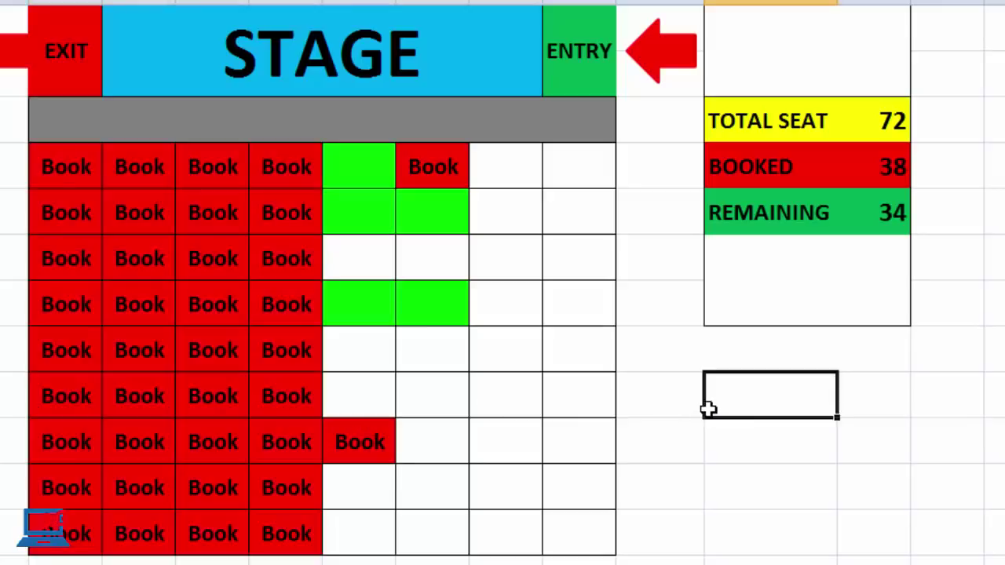
pyautogui.write('Book')
pyautogui.click(720, 453)
pyautogui.write('Book')
pyautogui.click(652, 384)
pyautogui.write('Book')
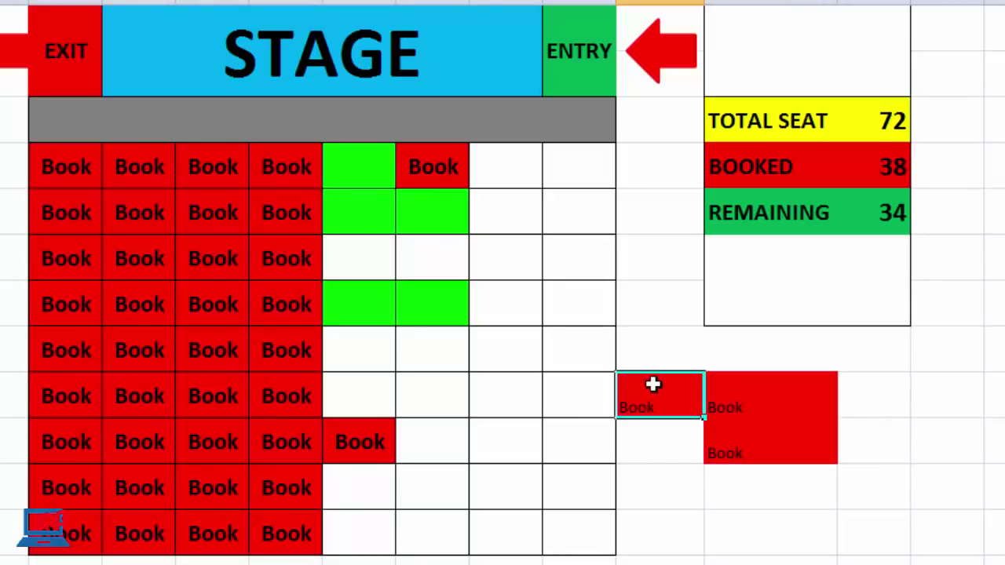
pyautogui.click(652, 336)
pyautogui.write('Book')
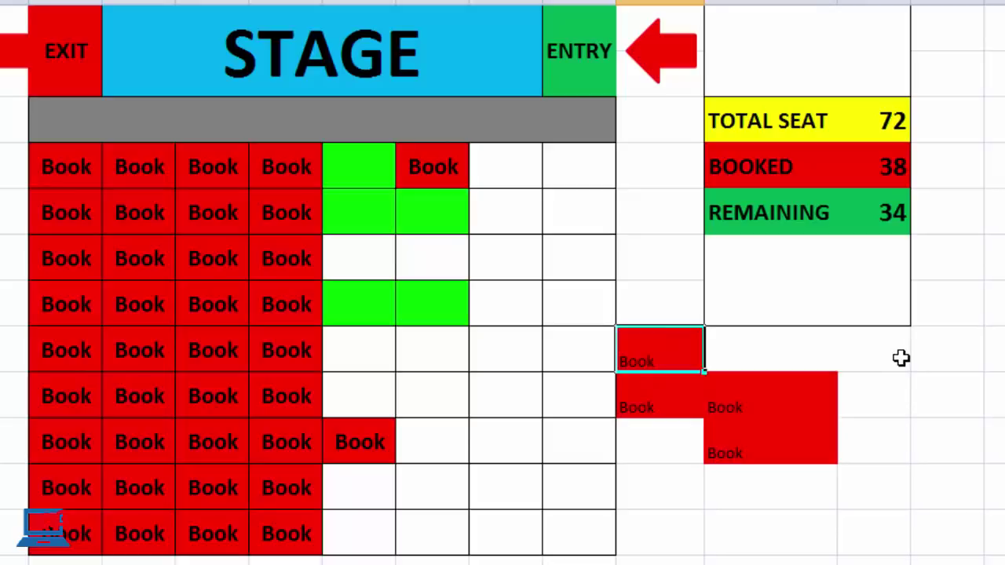
pyautogui.click(900, 358)
pyautogui.write('Book')
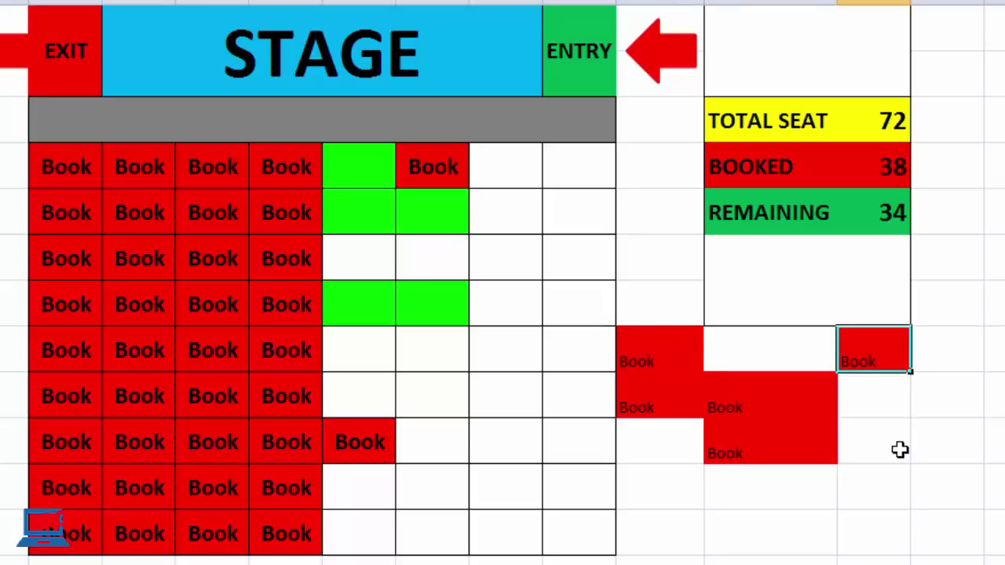
pyautogui.click(889, 478)
pyautogui.write('Book')
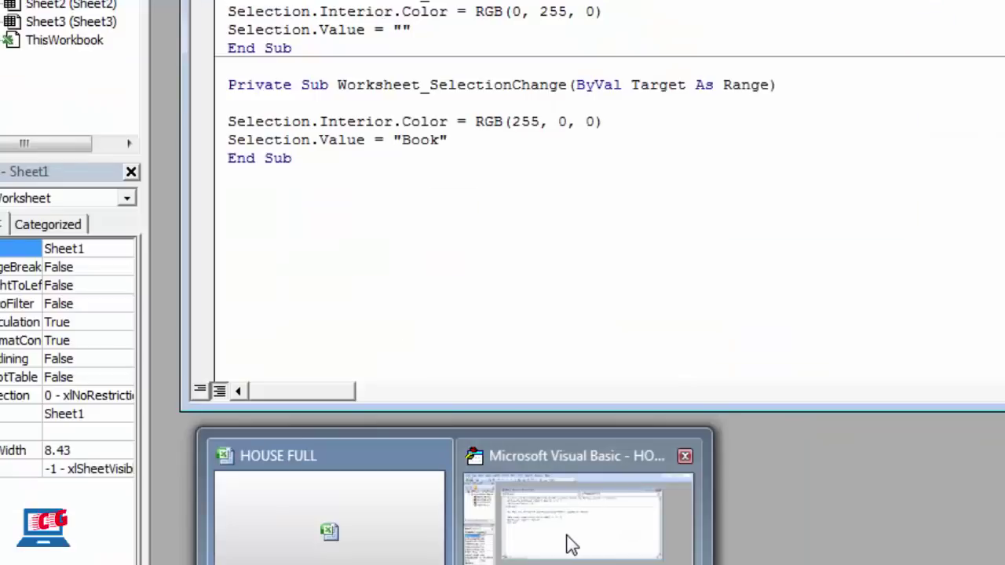
# Step: Put an apostrophe before the red-fill and Book lines in Worksheet_SelectionChange to comment them out
pyautogui.click(567, 535)
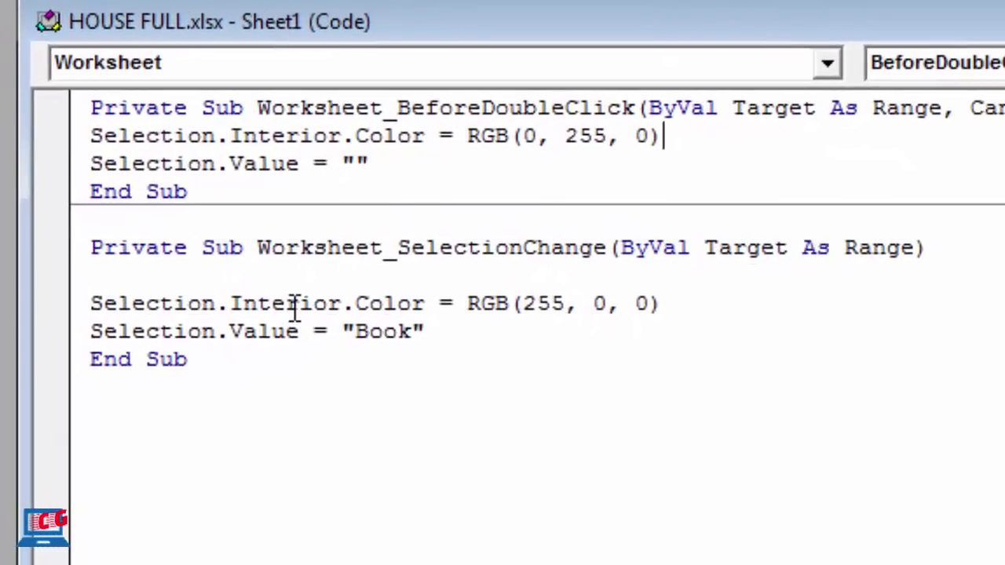
pyautogui.click(91, 304)
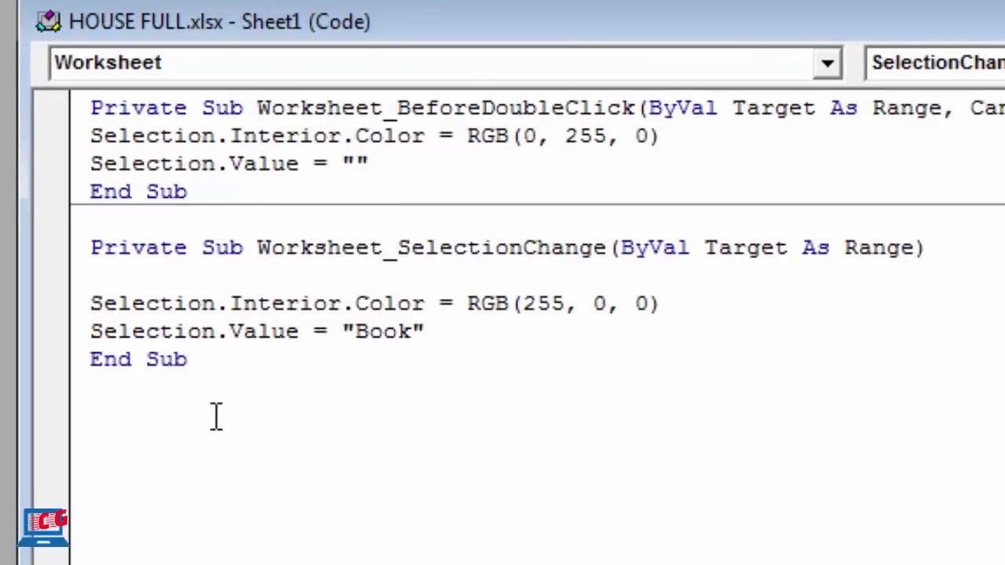
pyautogui.write("'")
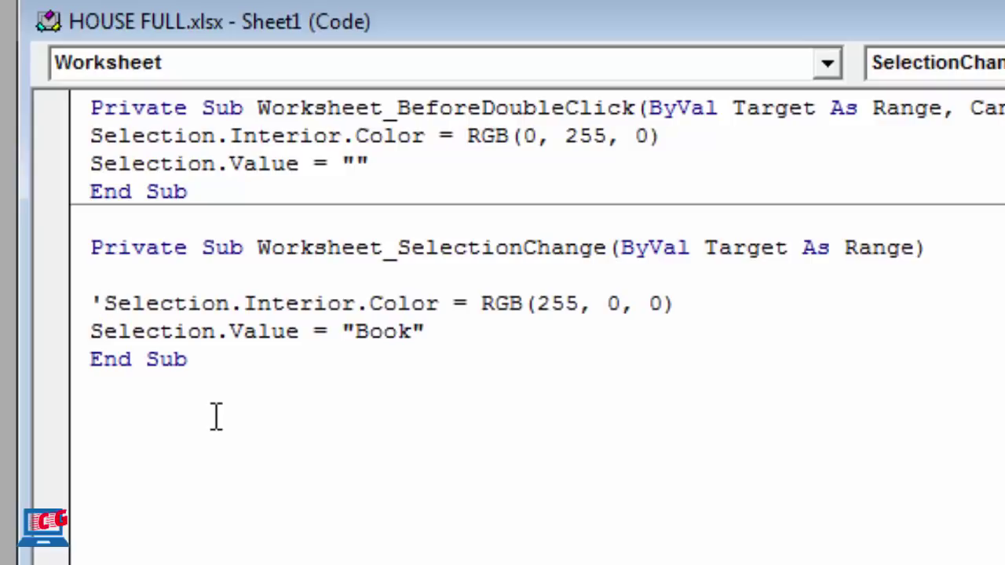
pyautogui.click(90, 331)
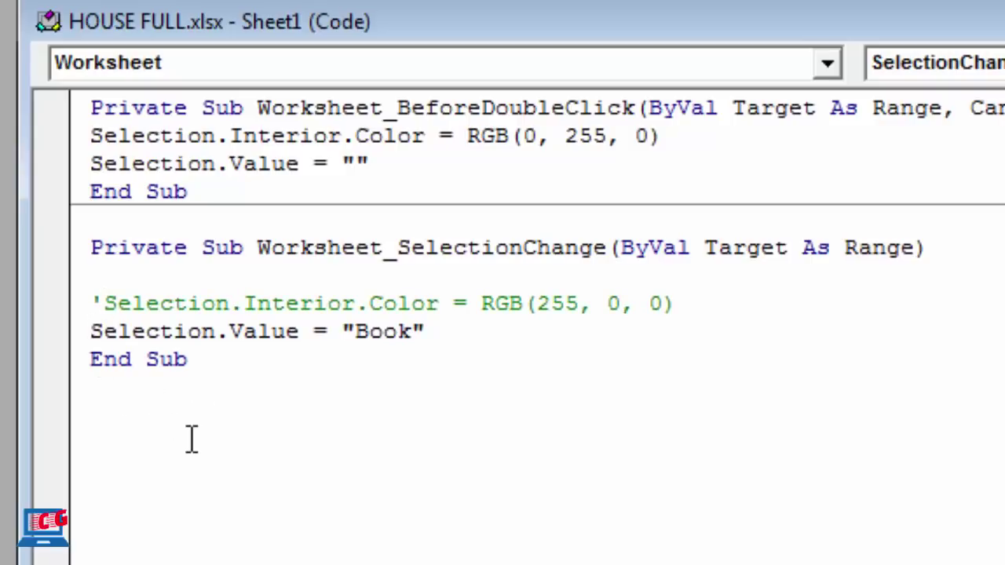
pyautogui.write("'")
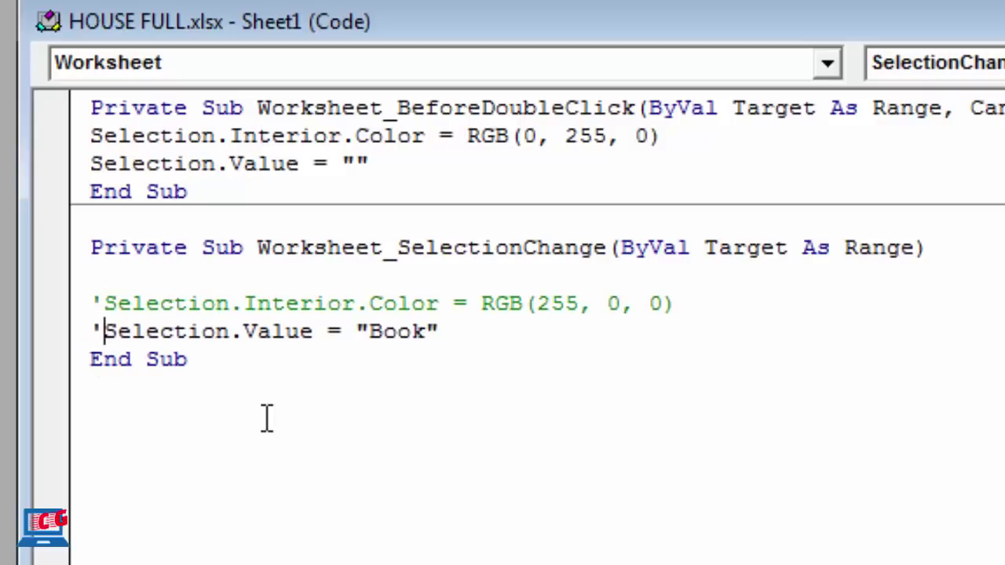
pyautogui.click(266, 418)
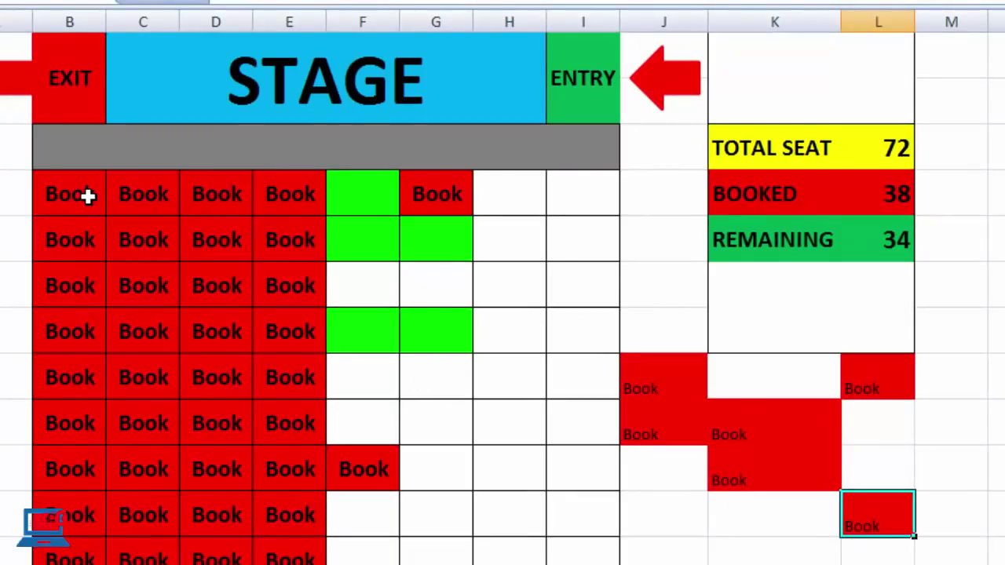
# Step: Delete the Book text from columns B to E, then from the whole seat grid
pyautogui.moveTo(87, 197); pyautogui.dragTo(298, 559)
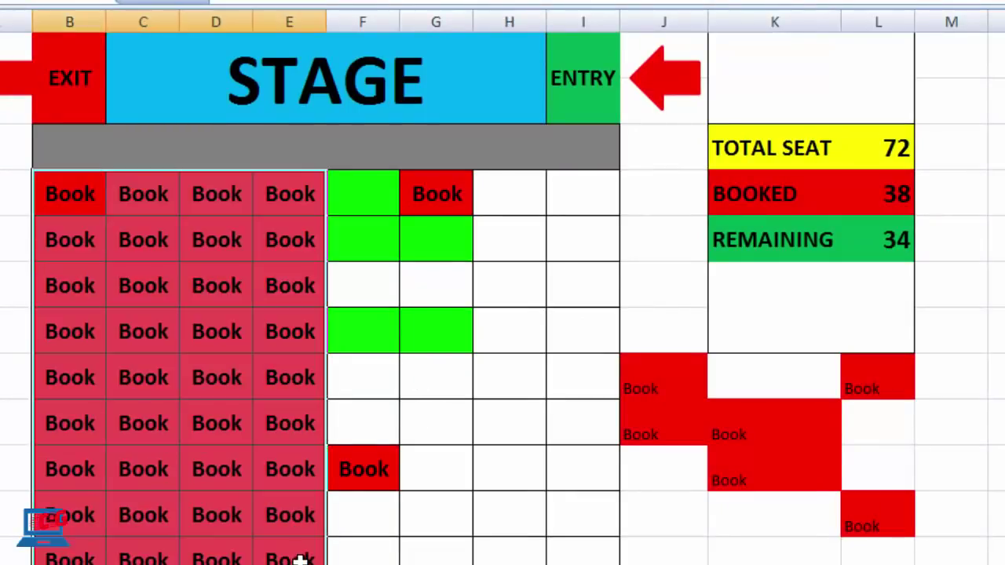
pyautogui.press('Delete')
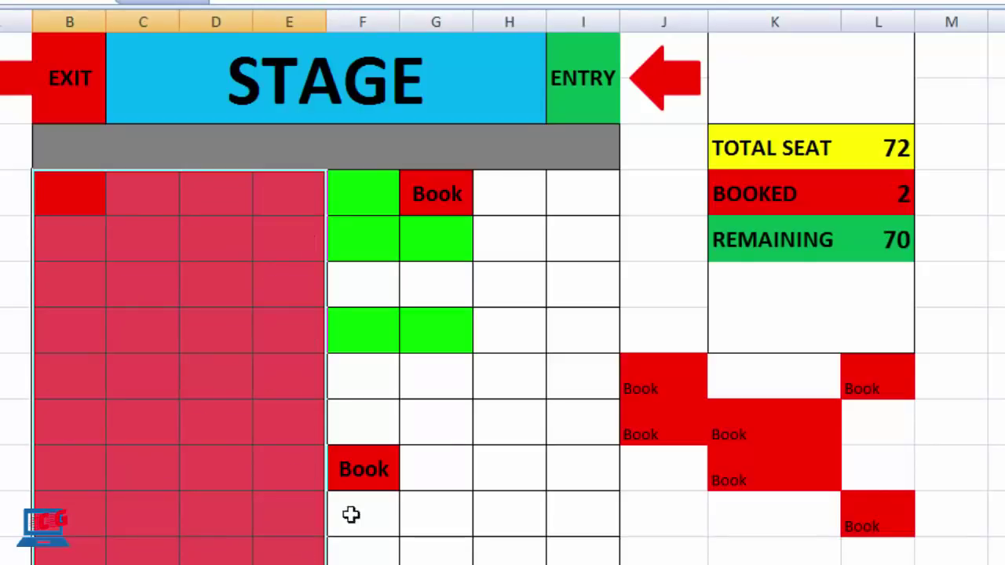
pyautogui.click(482, 383)
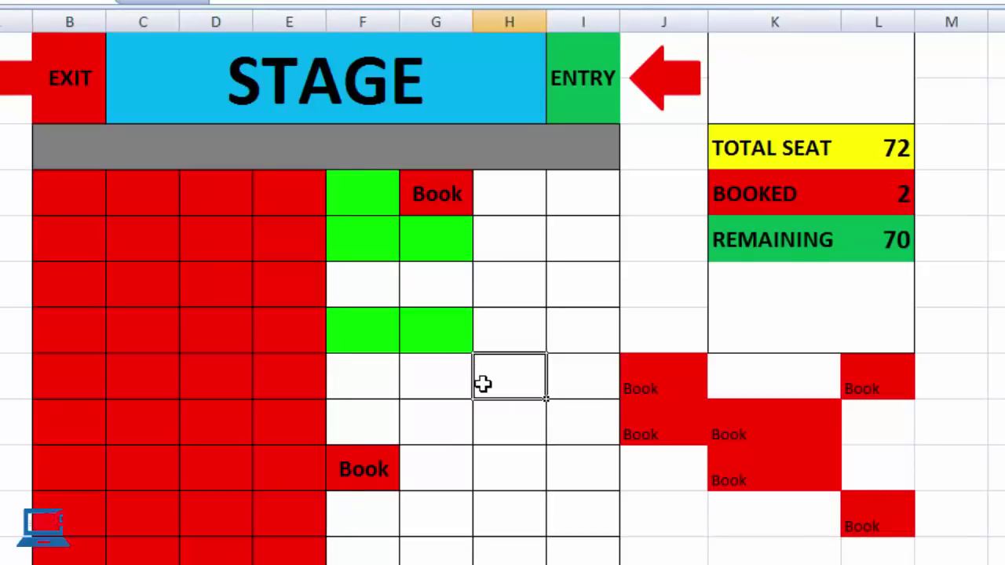
pyautogui.click(80, 195)
pyautogui.moveTo(80, 194); pyautogui.dragTo(582, 553)
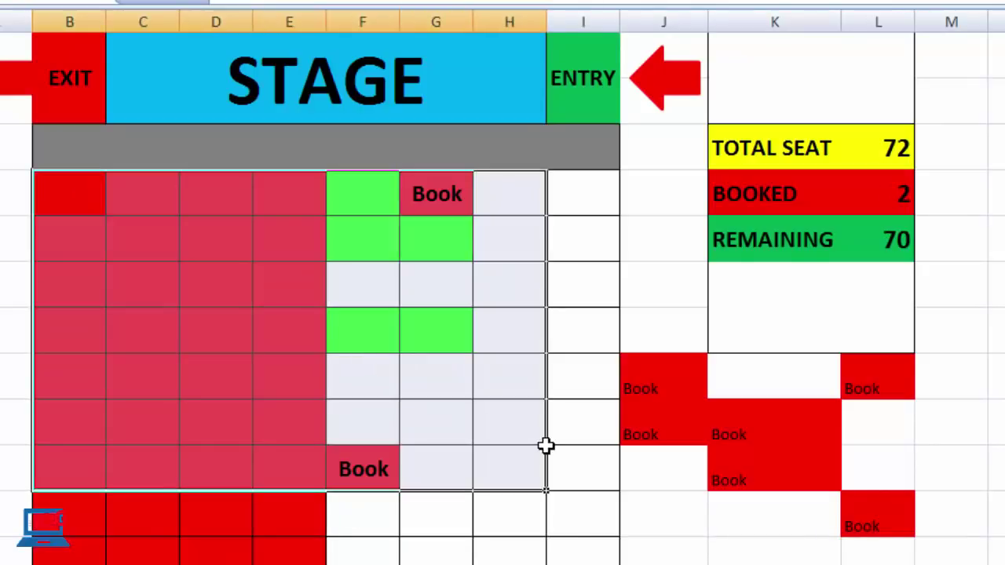
pyautogui.press('Delete')
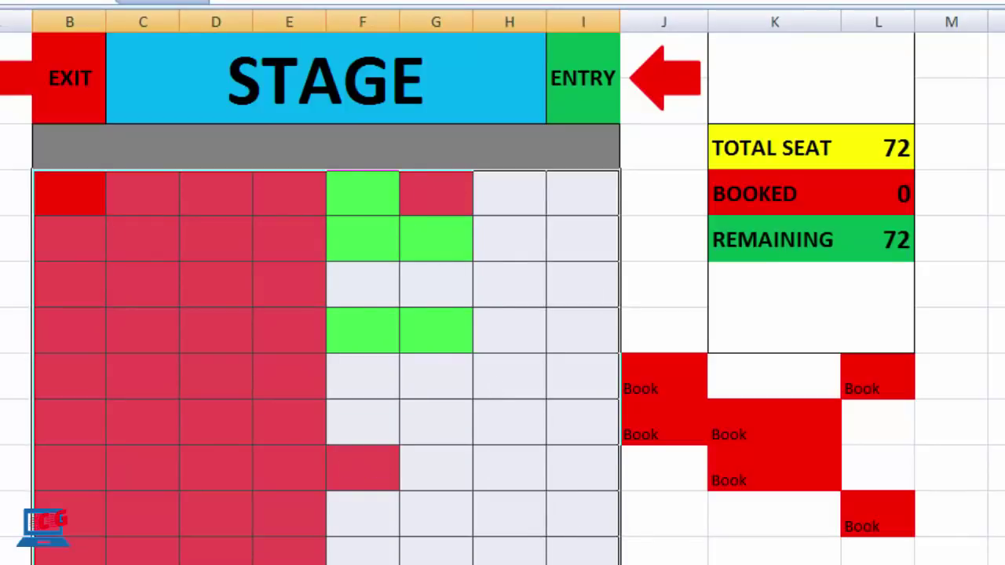
pyautogui.hotkey('alt', 'h')
pyautogui.press('h')
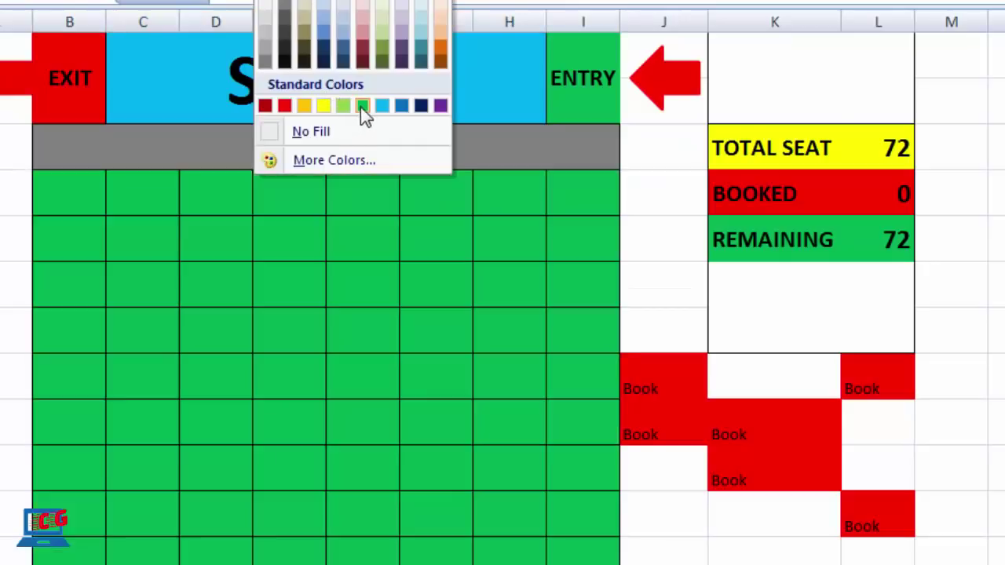
# Step: Fill the seat grid green, then clear J8:L11's Book text and set it to No Fill
pyautogui.click(362, 106)
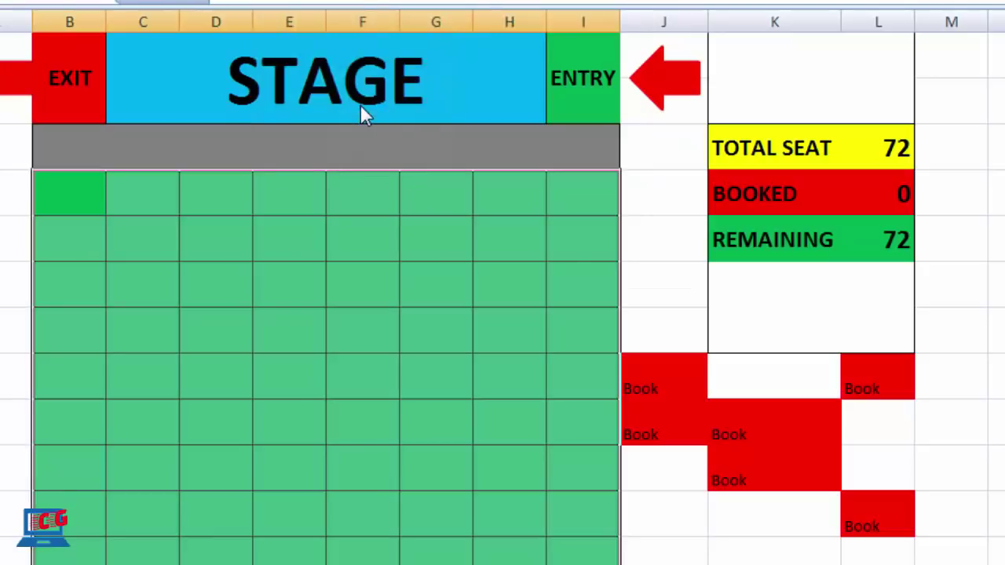
pyautogui.click(512, 342)
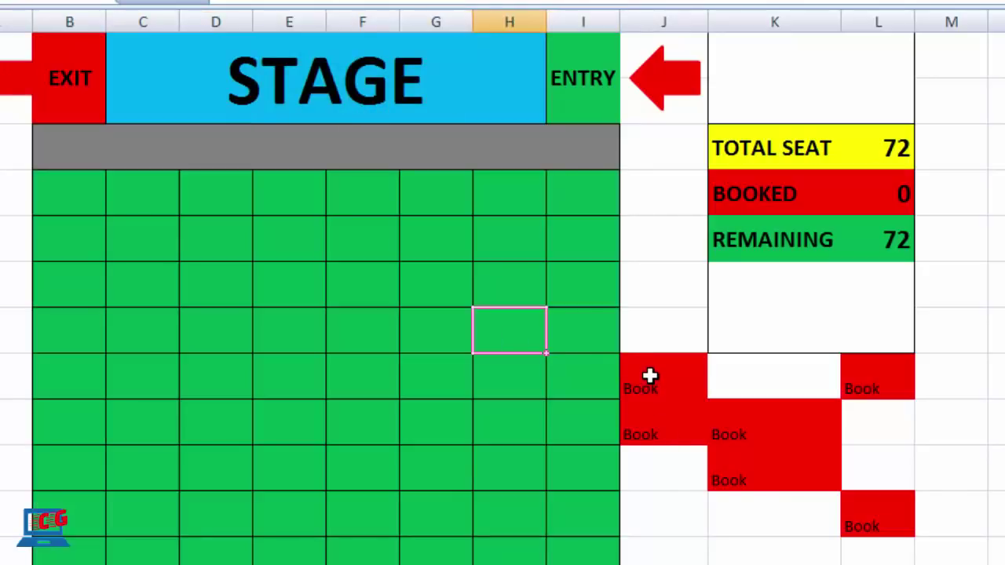
pyautogui.moveTo(650, 377); pyautogui.dragTo(887, 507)
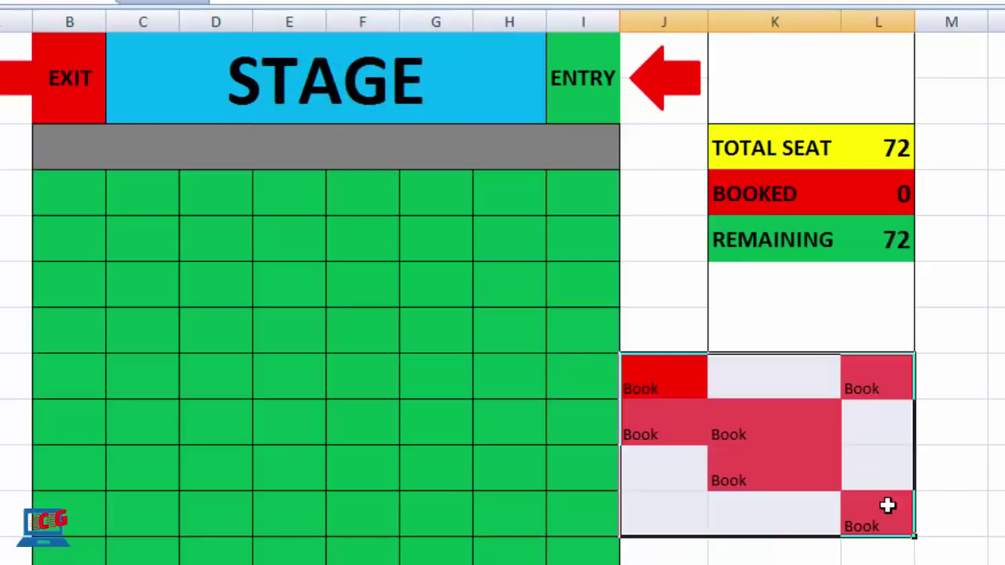
pyautogui.press('Delete')
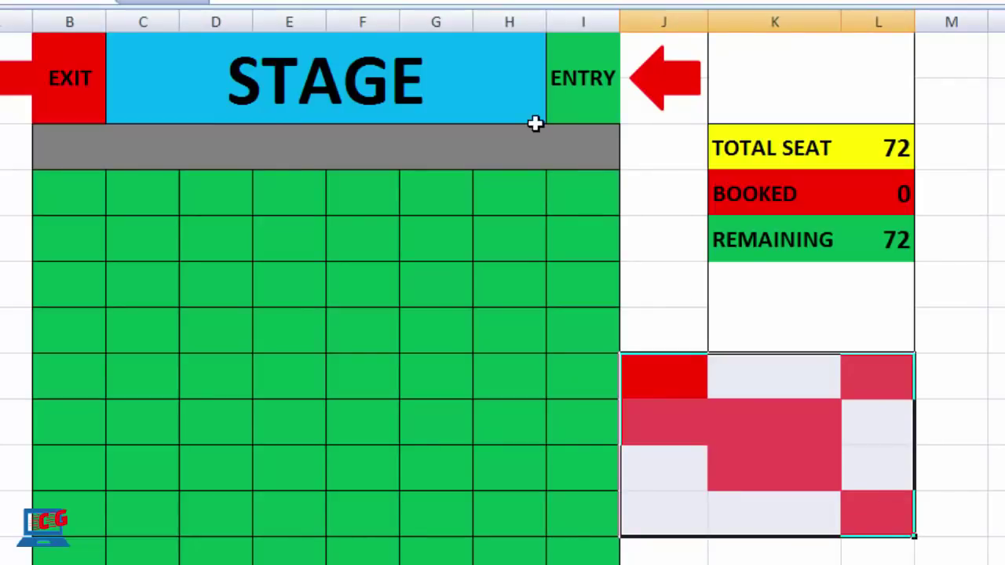
pyautogui.click(266, 1)
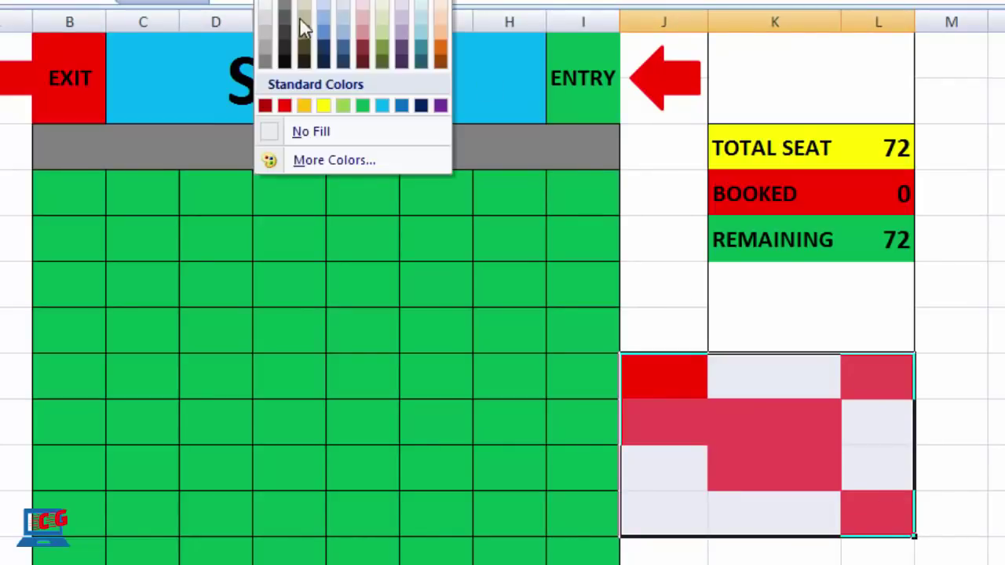
pyautogui.click(311, 132)
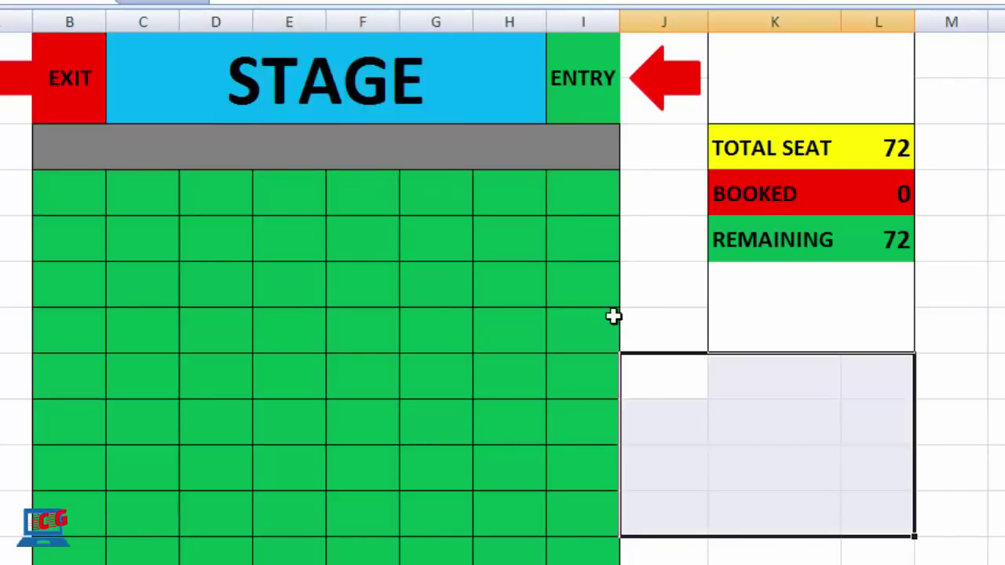
pyautogui.click(664, 298)
# Step: Select seats G4, G6, F6, E6, D6 and C6 to confirm they stay green
pyautogui.click(414, 196)
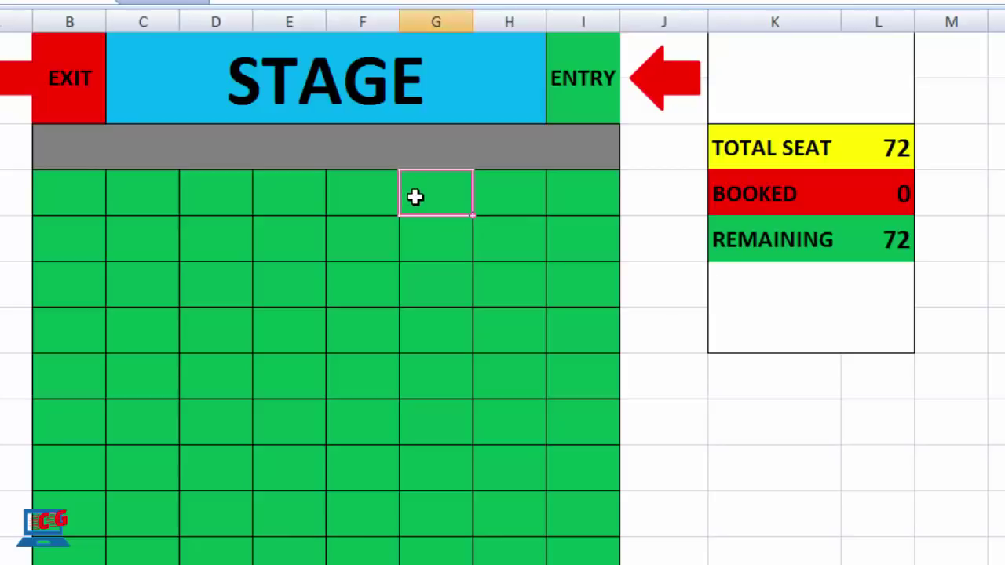
pyautogui.click(450, 298)
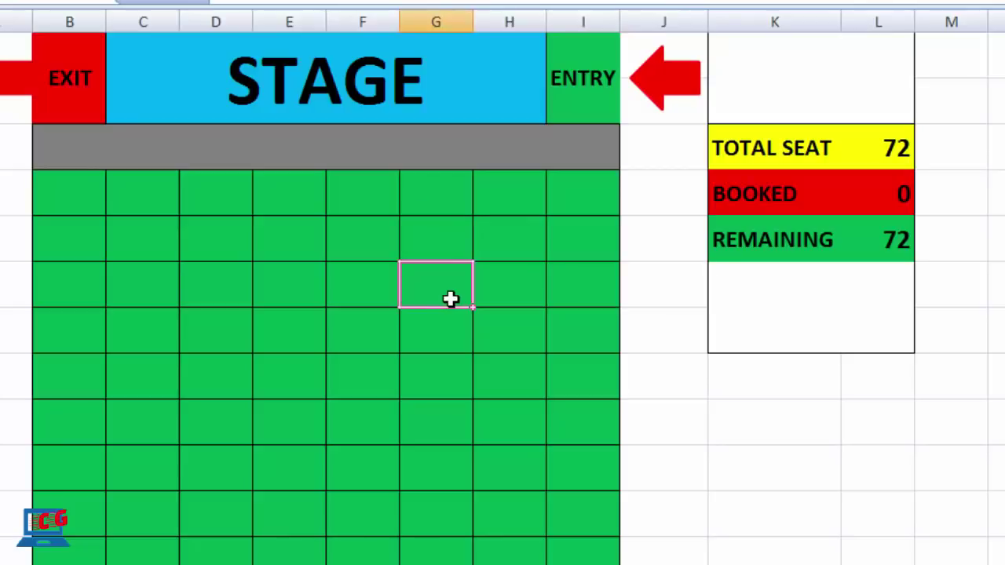
pyautogui.click(370, 295)
pyautogui.click(279, 288)
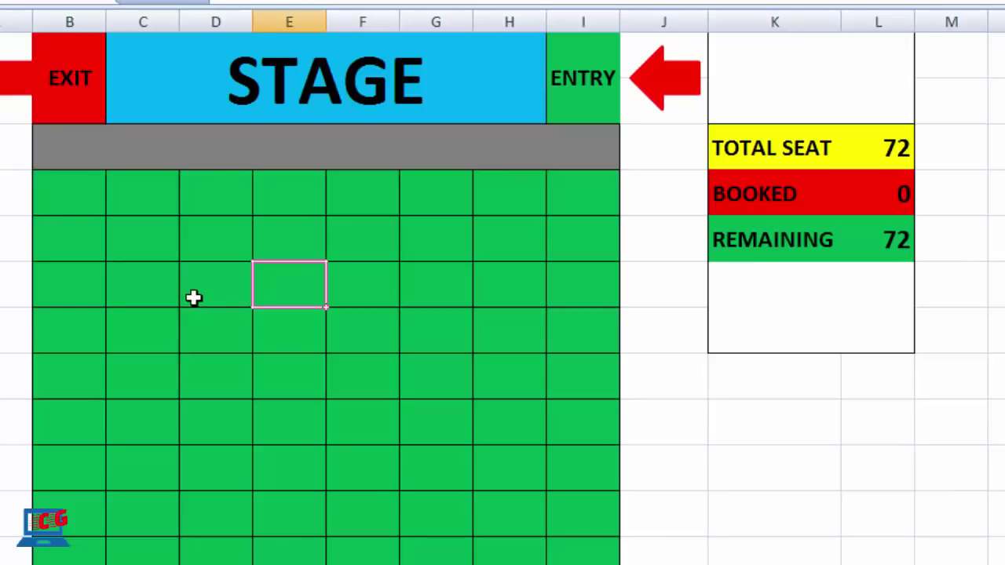
pyautogui.click(185, 296)
pyautogui.click(148, 293)
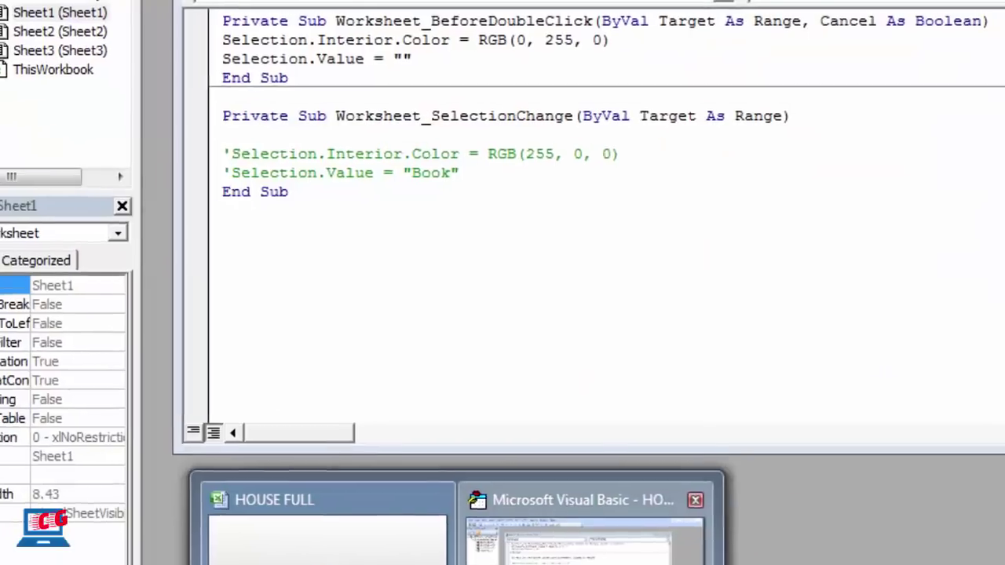
# Step: Remove the apostrophes from the red-fill and Book lines in Worksheet_SelectionChange
pyautogui.click(584, 534)
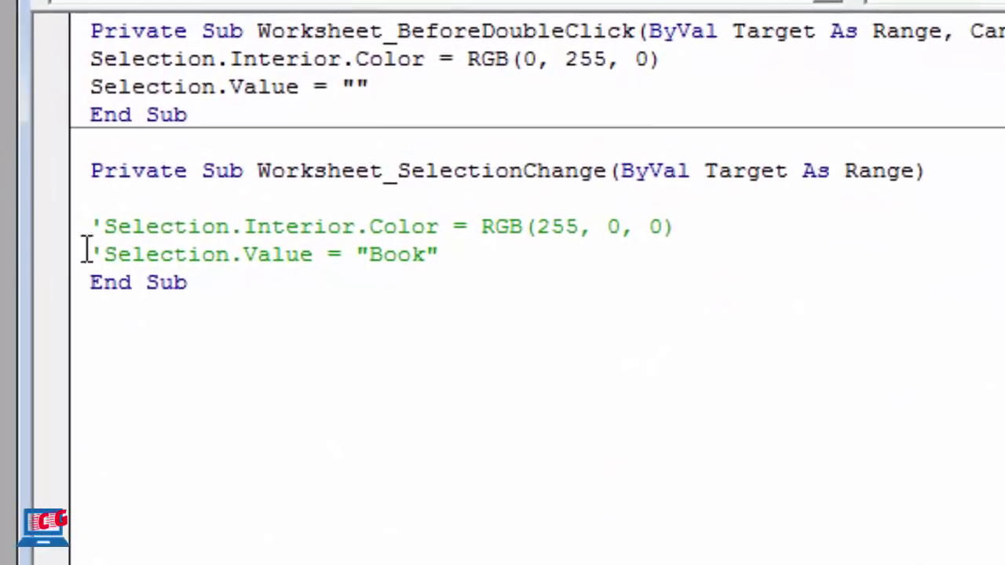
pyautogui.click(94, 226)
pyautogui.press('BackSpace')
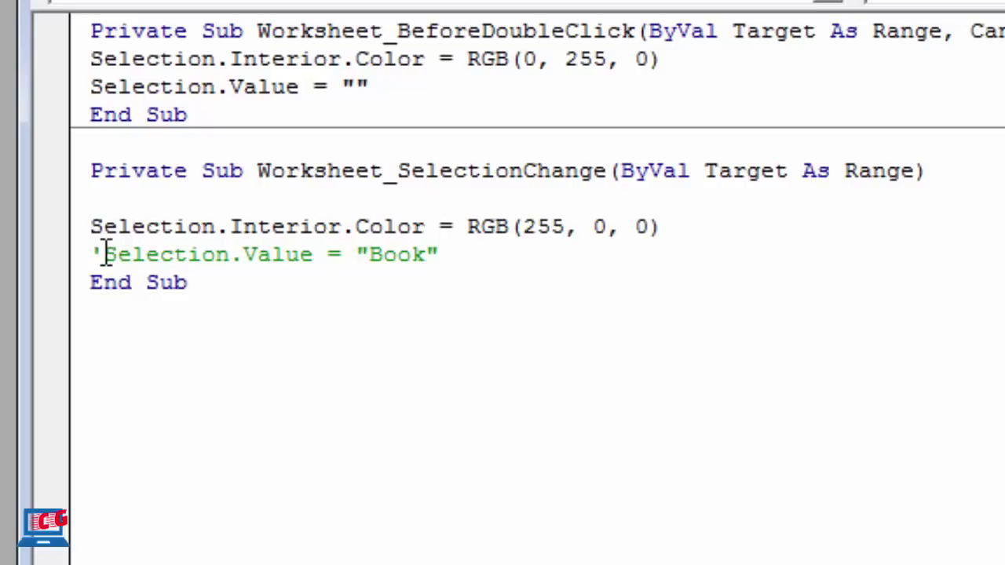
pyautogui.click(104, 254)
pyautogui.press('BackSpace')
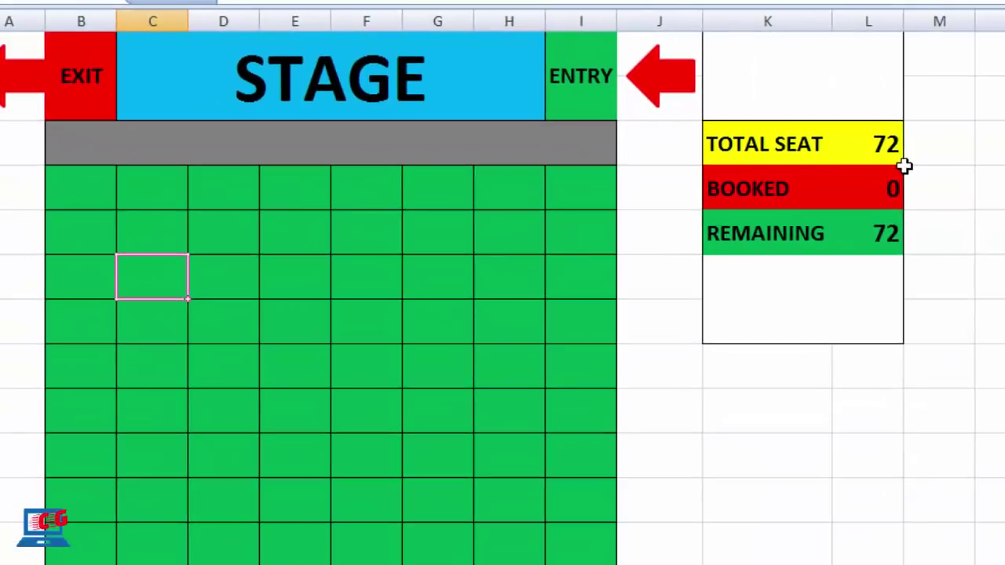
# Step: Book seats G5, G6 and E6, then save the workbook, accepting the no-macros prompt
pyautogui.click(443, 245)
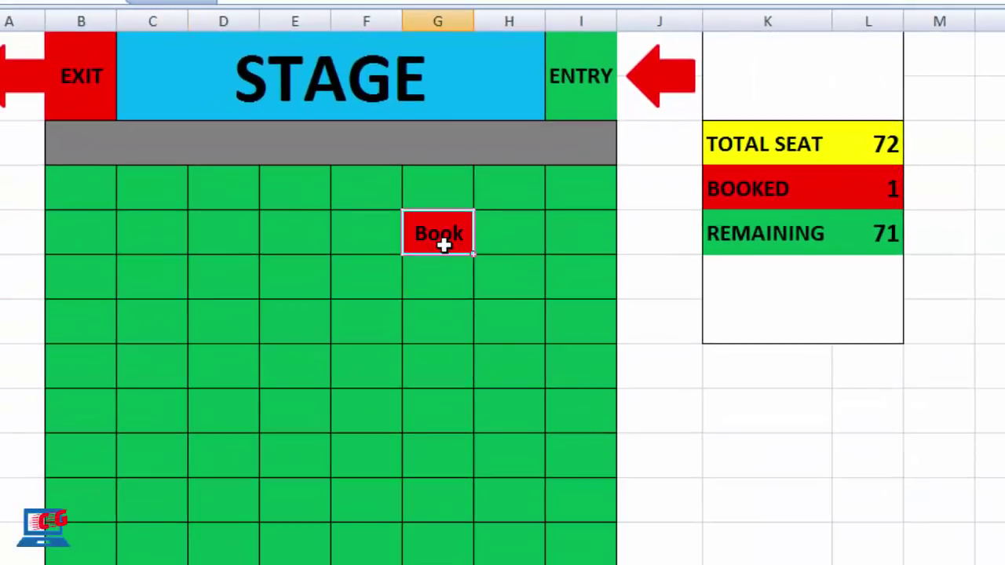
pyautogui.click(435, 278)
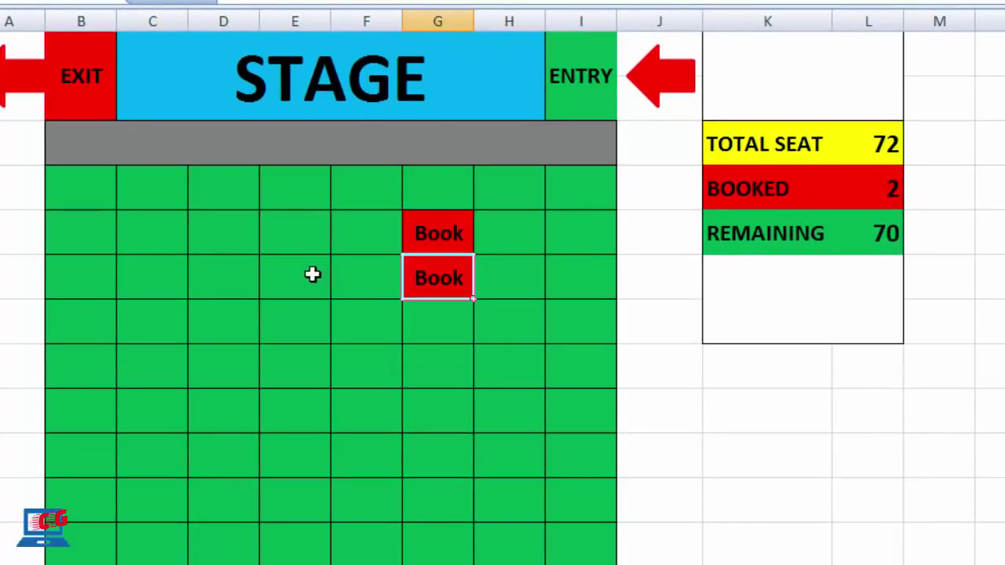
pyautogui.click(312, 274)
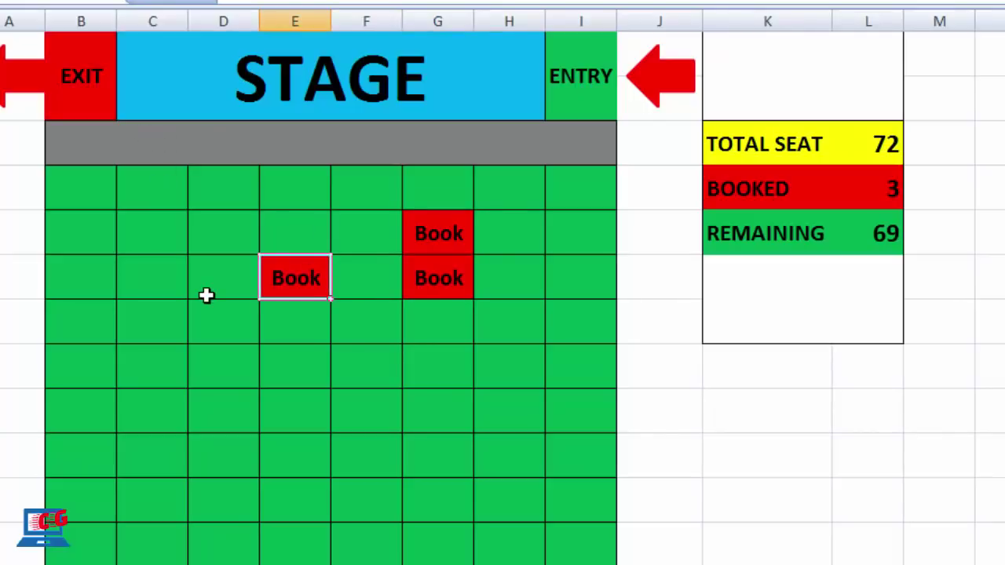
pyautogui.hotkey('ctrl', 's')
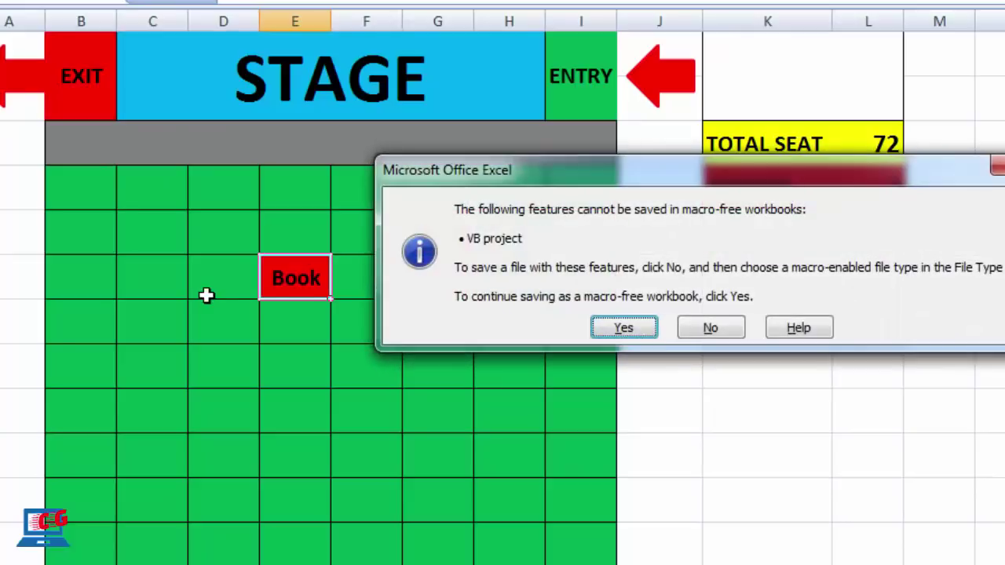
pyautogui.click(620, 328)
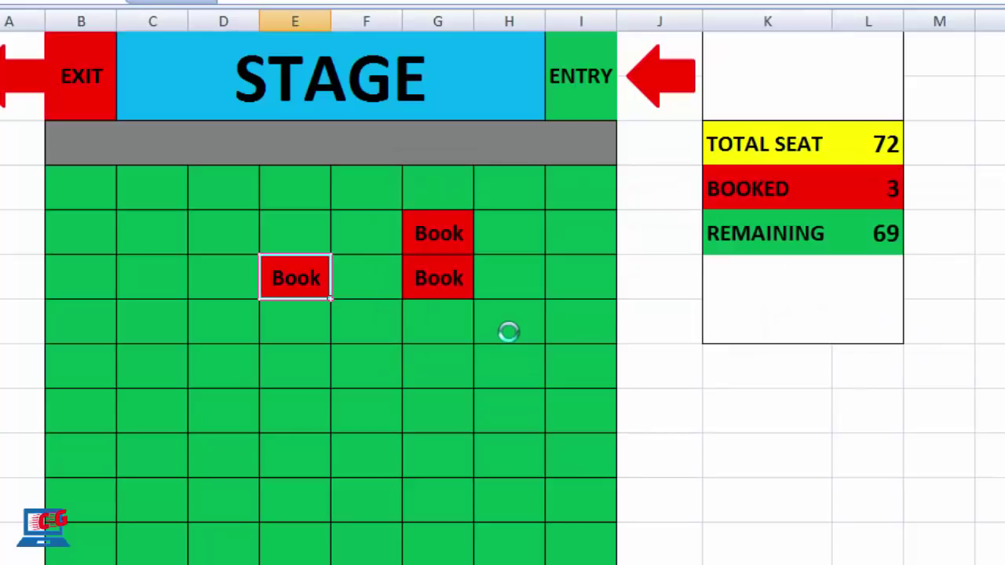
# Step: Save as an Excel Macro-Enabled Workbook, replacing the existing HOUSE FULL.xlsm
pyautogui.hotkey('alt', 'f')
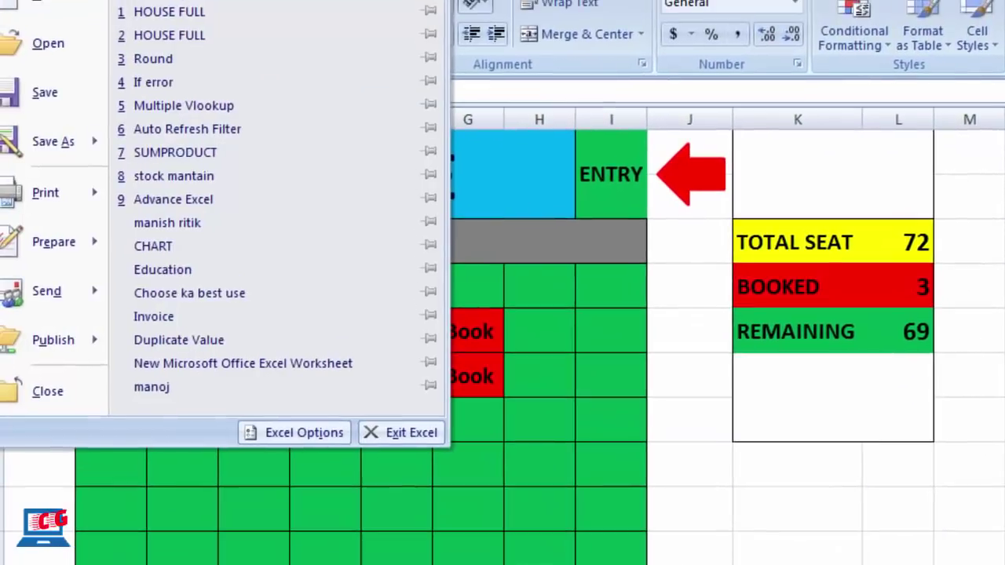
pyautogui.click(51, 140)
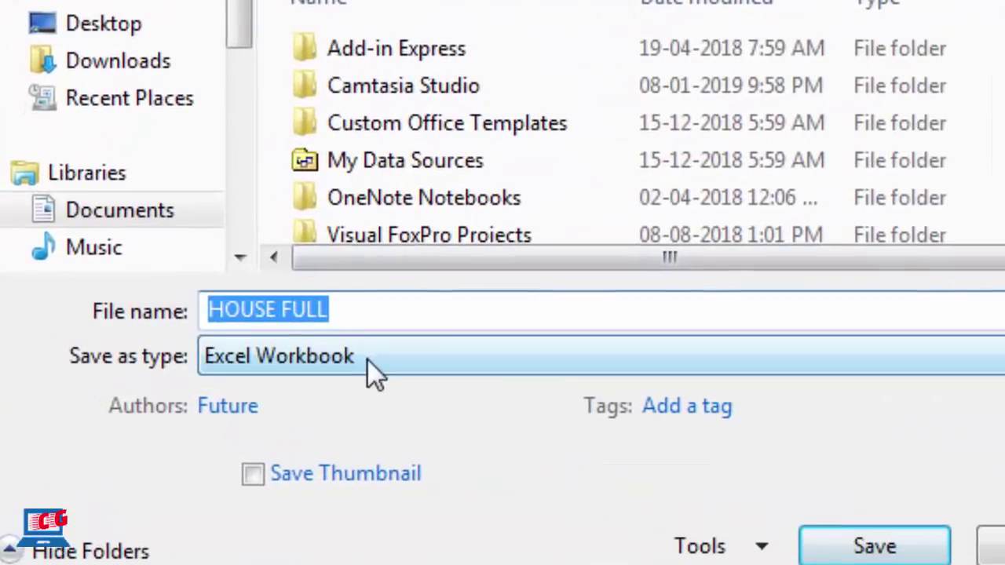
pyautogui.click(415, 355)
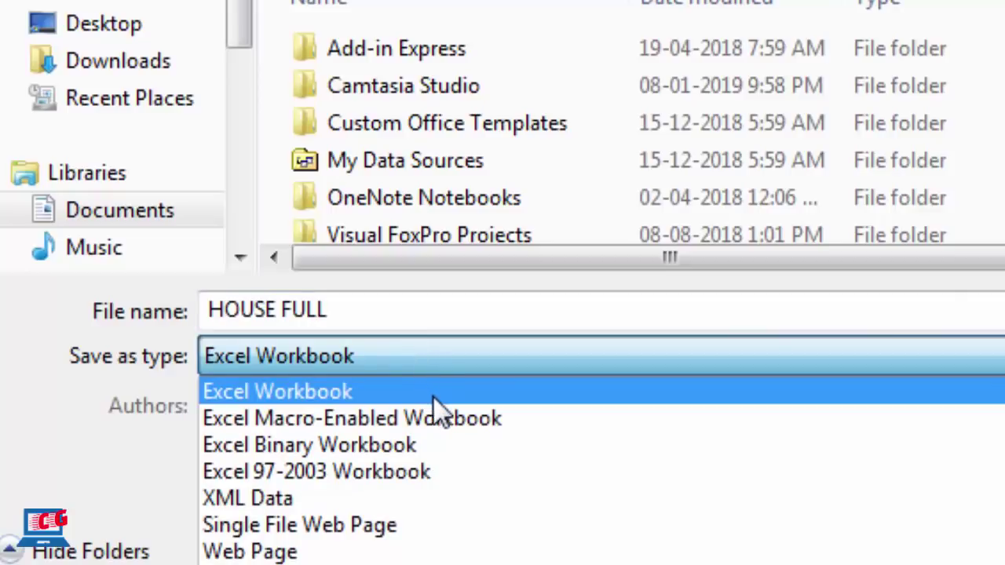
pyautogui.click(474, 417)
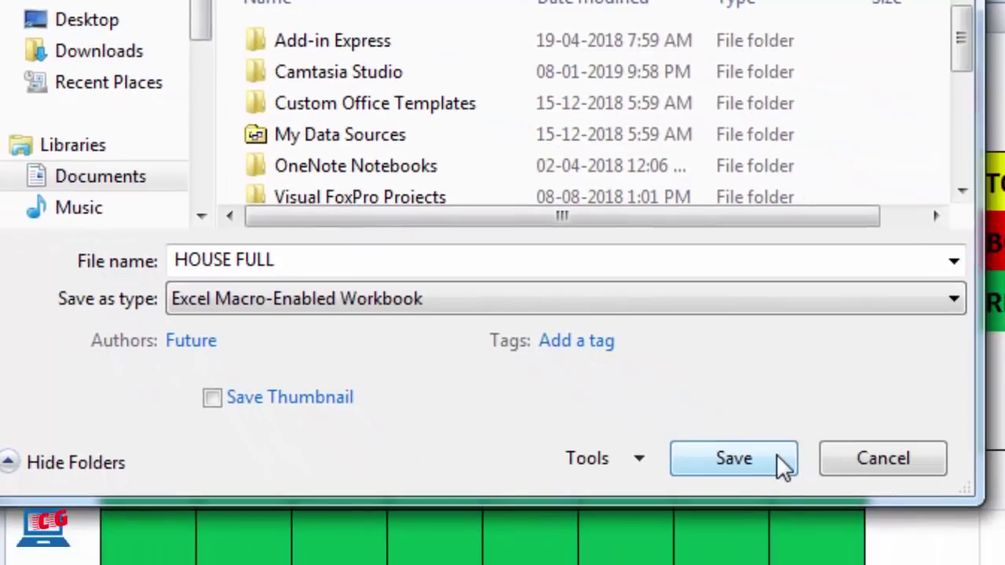
pyautogui.click(776, 454)
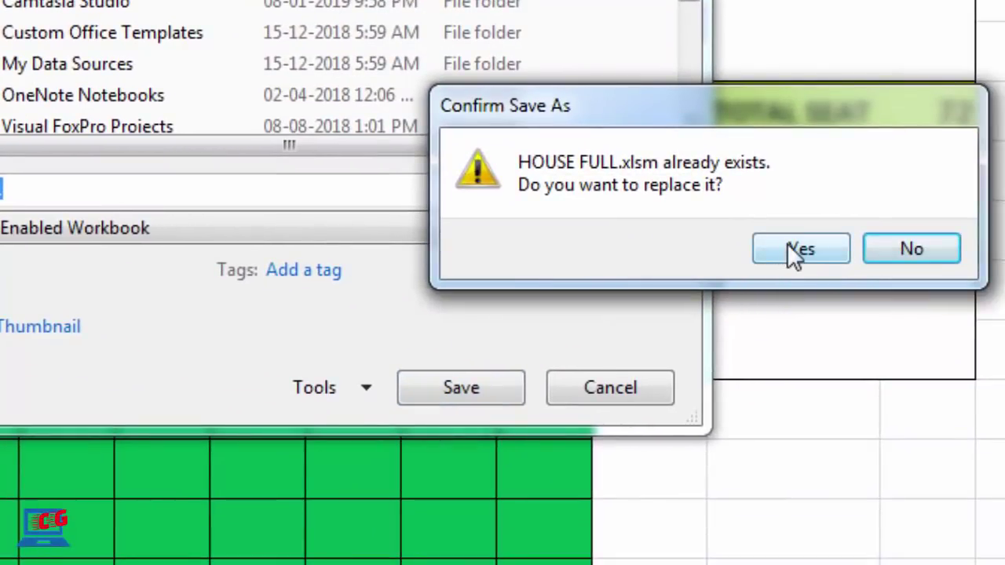
pyautogui.click(787, 245)
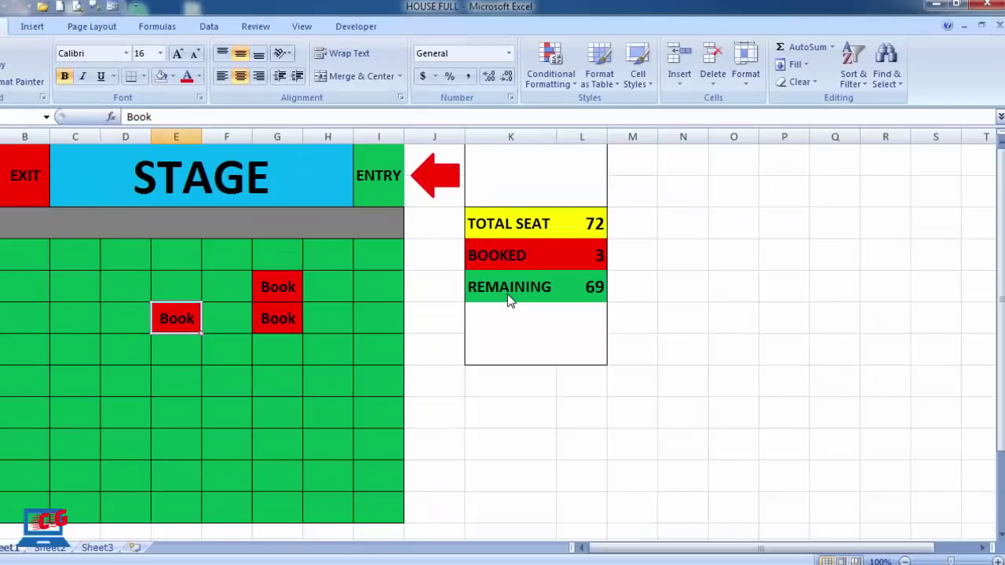
# Step: Close the HOUSE FULL workbook and reopen it from the Open dialog
pyautogui.hotkey('ctrl', 'w')
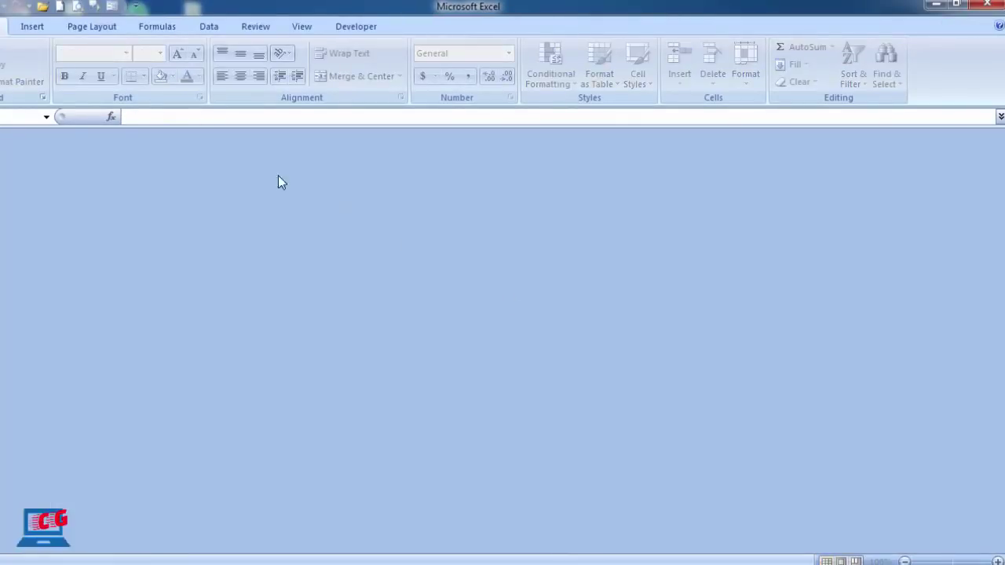
pyautogui.click(43, 6)
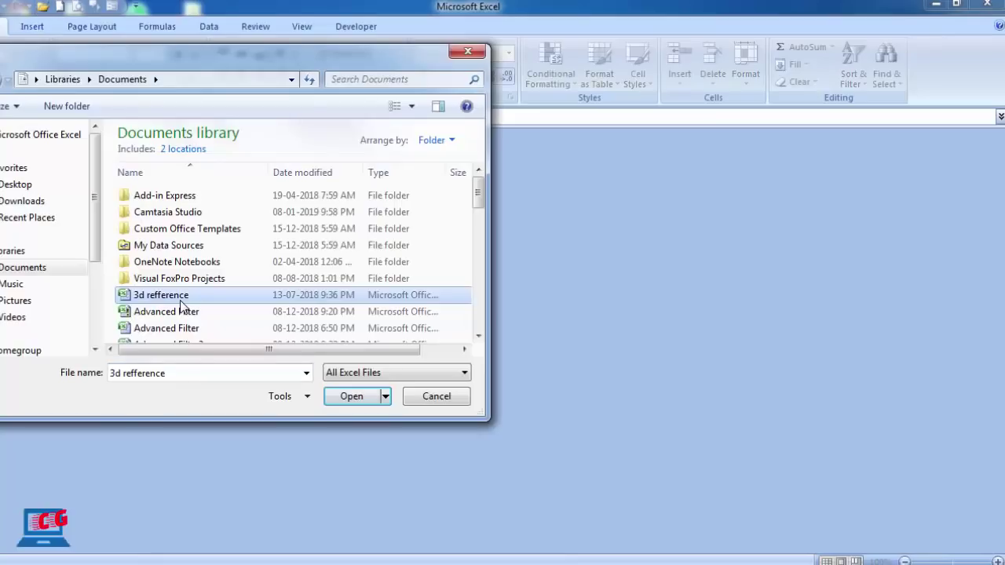
pyautogui.press('h')
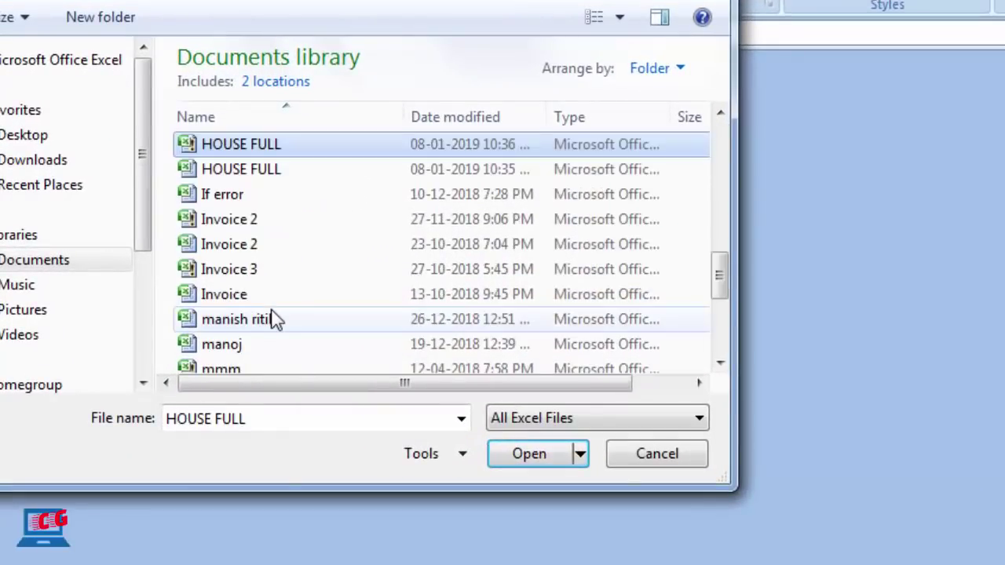
pyautogui.doubleClick(240, 150)
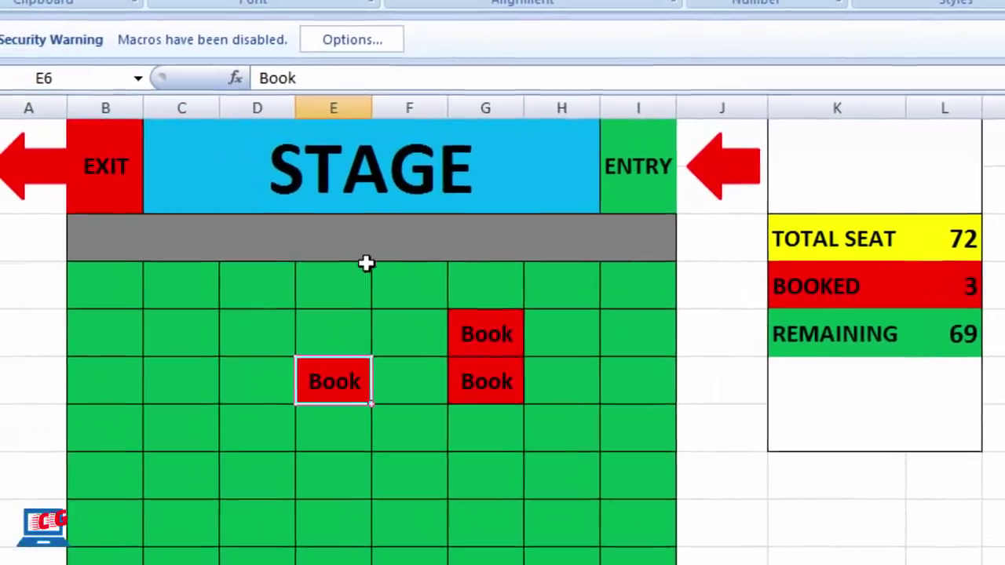
# Step: Select seats D5, C5, C6 and D6 to check they no longer get booked
pyautogui.click(290, 318)
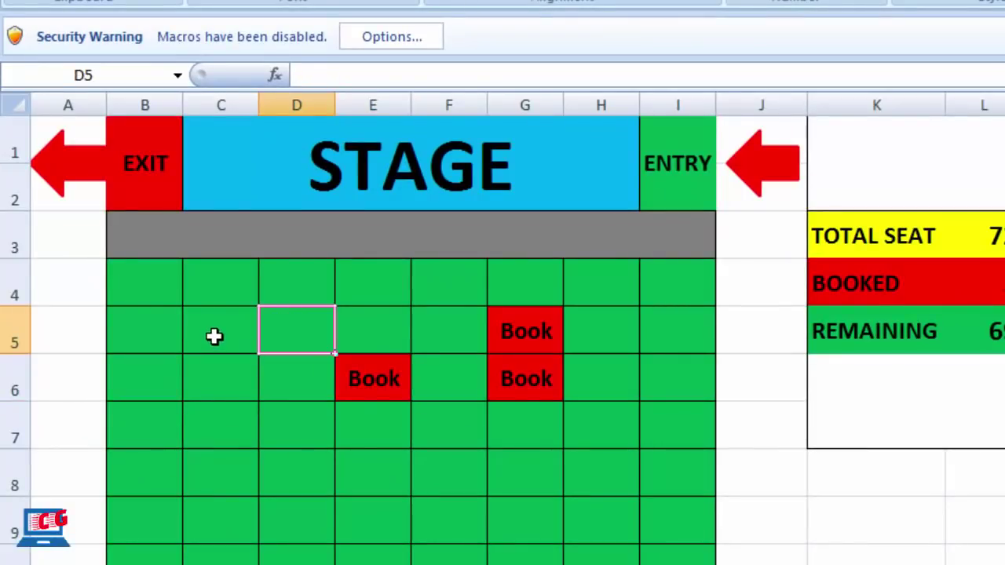
pyautogui.click(217, 337)
pyautogui.click(224, 372)
pyautogui.click(285, 381)
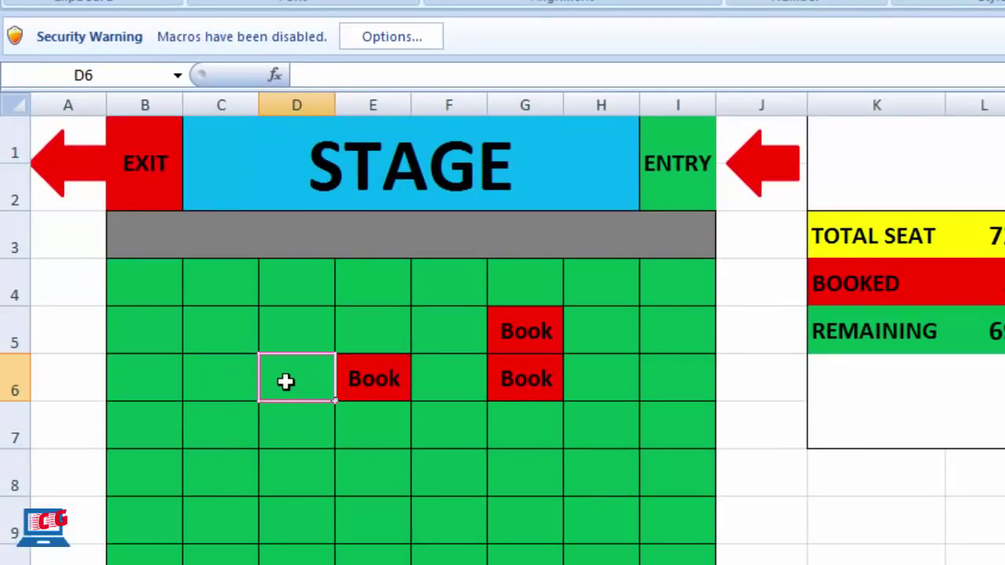
pyautogui.click(288, 338)
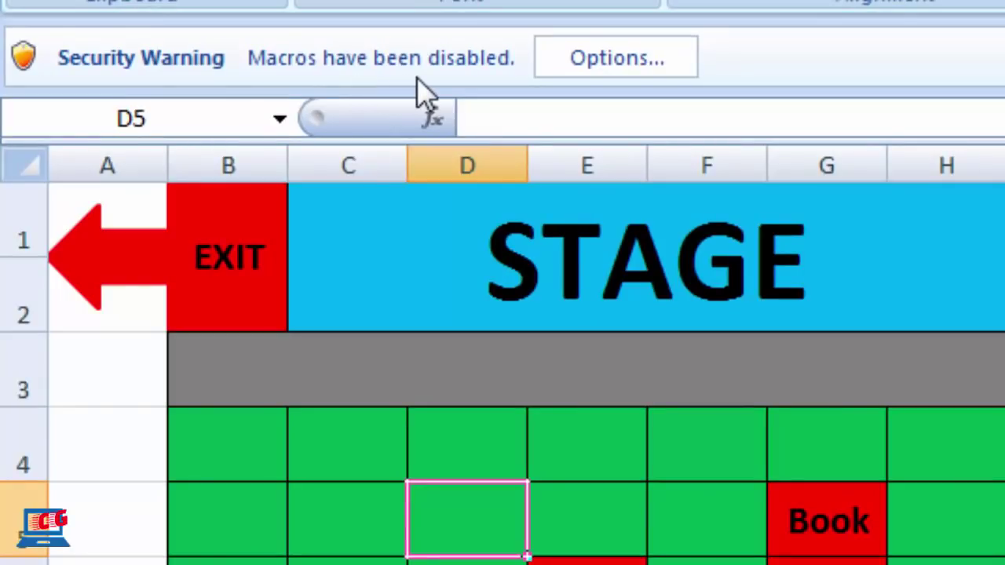
# Step: Enable the workbook's macro content from the Security Warning options
pyautogui.click(628, 66)
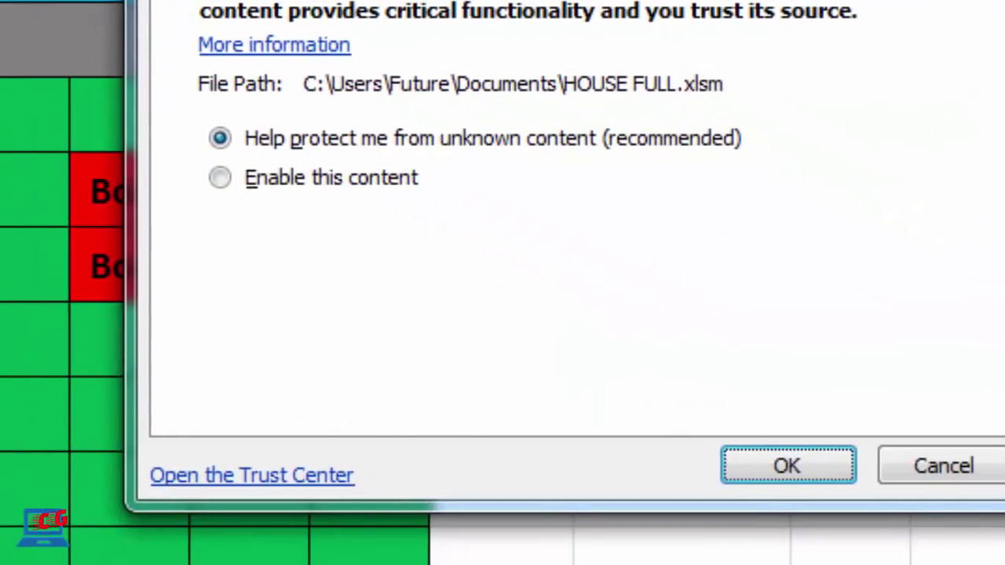
pyautogui.click(224, 177)
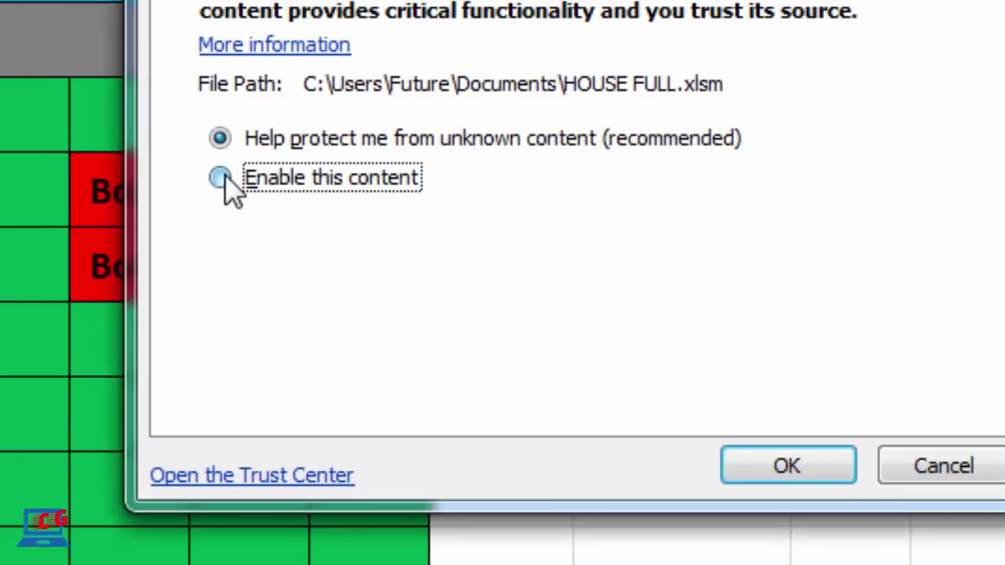
pyautogui.click(793, 471)
# Step: Book seats H7, G8, F9, E9 and D8
pyautogui.click(538, 305)
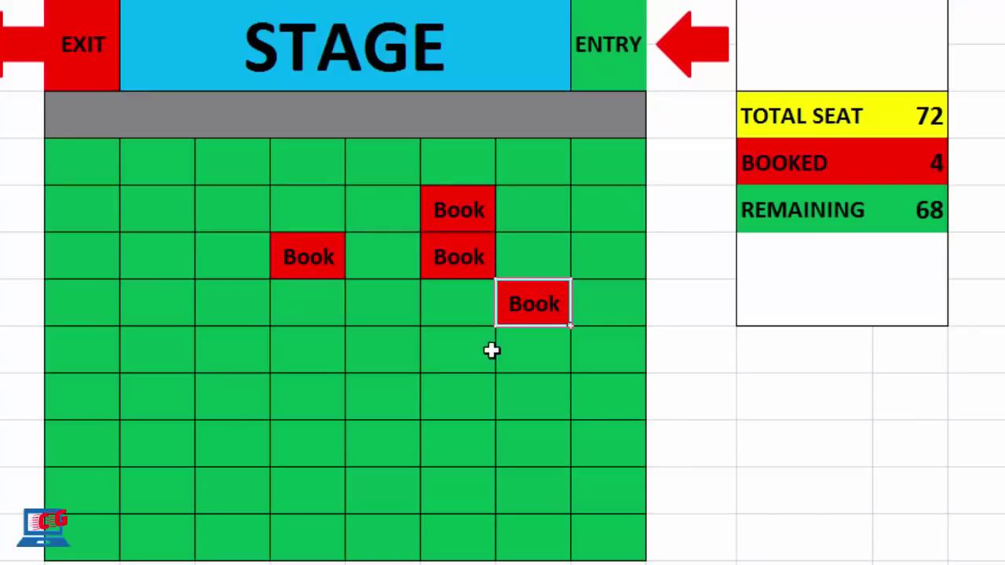
pyautogui.click(477, 355)
pyautogui.click(384, 404)
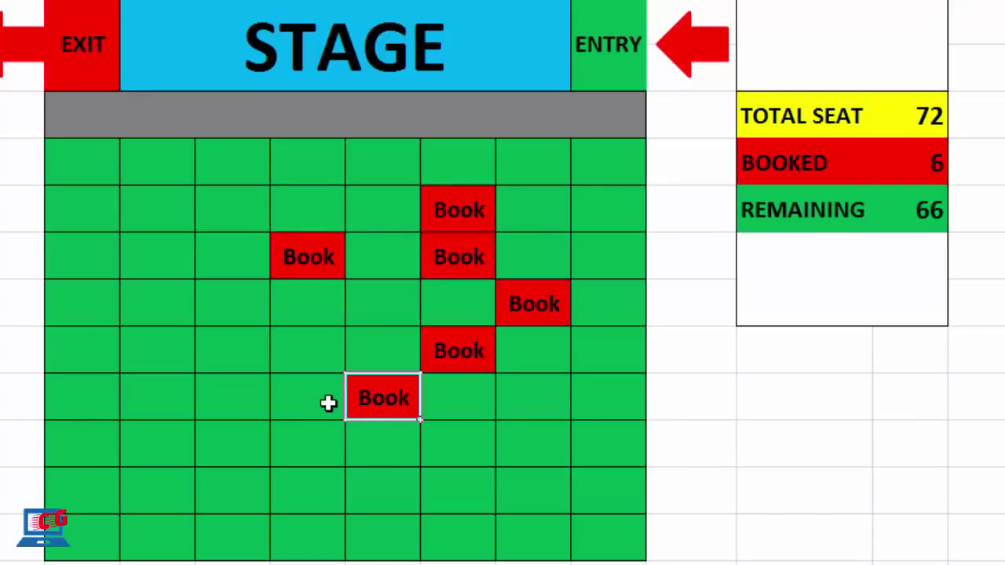
pyautogui.click(321, 401)
pyautogui.click(242, 351)
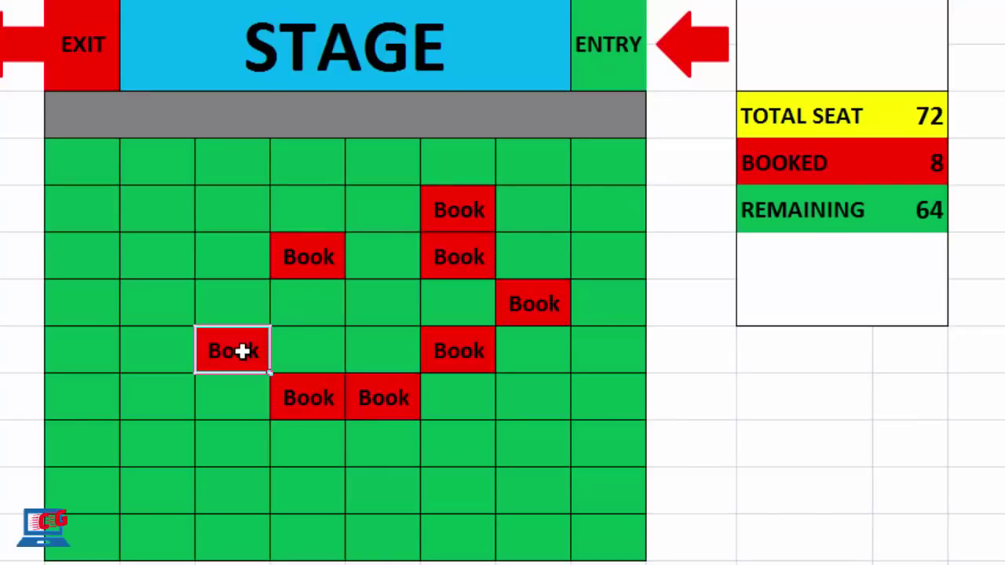